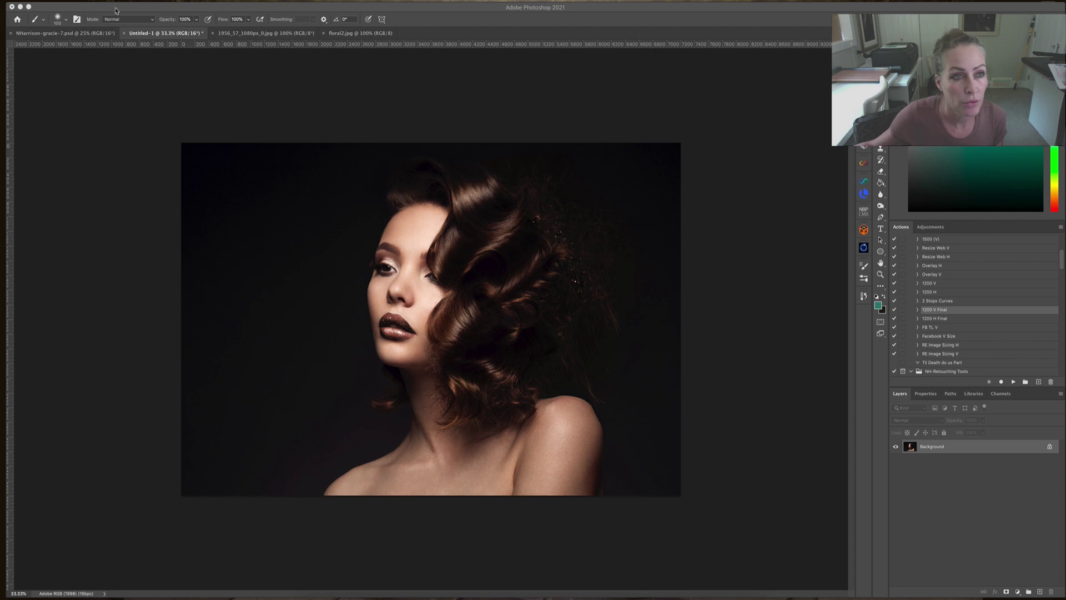
Step: Review the finished floral portrait example, the dark-haired portrait and the two floral source images
{"action": "left_click", "coordinate": [82, 34]}
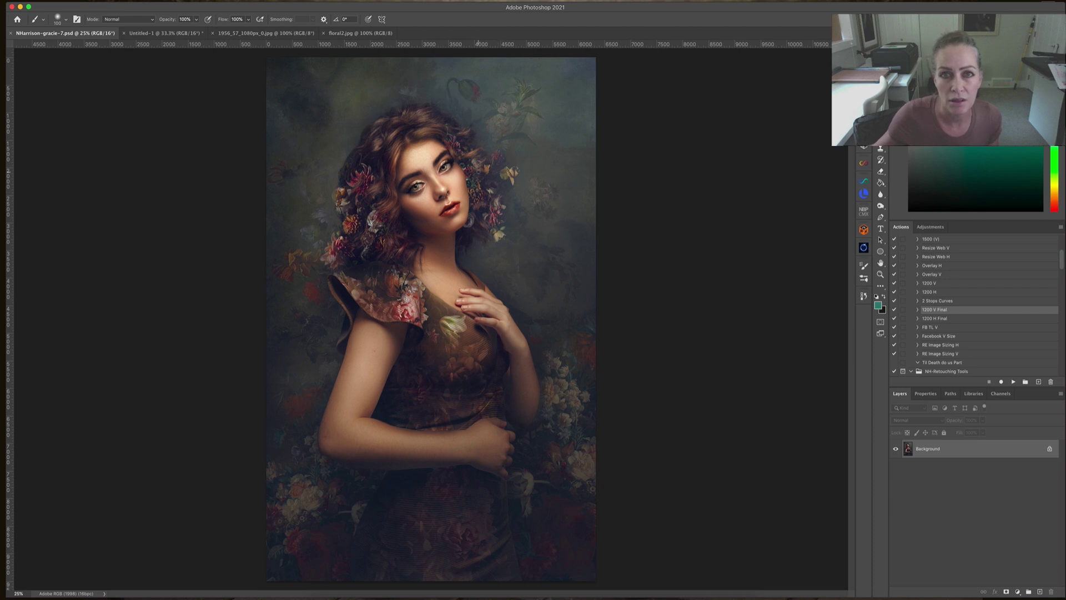
{"action": "left_click", "coordinate": [167, 34]}
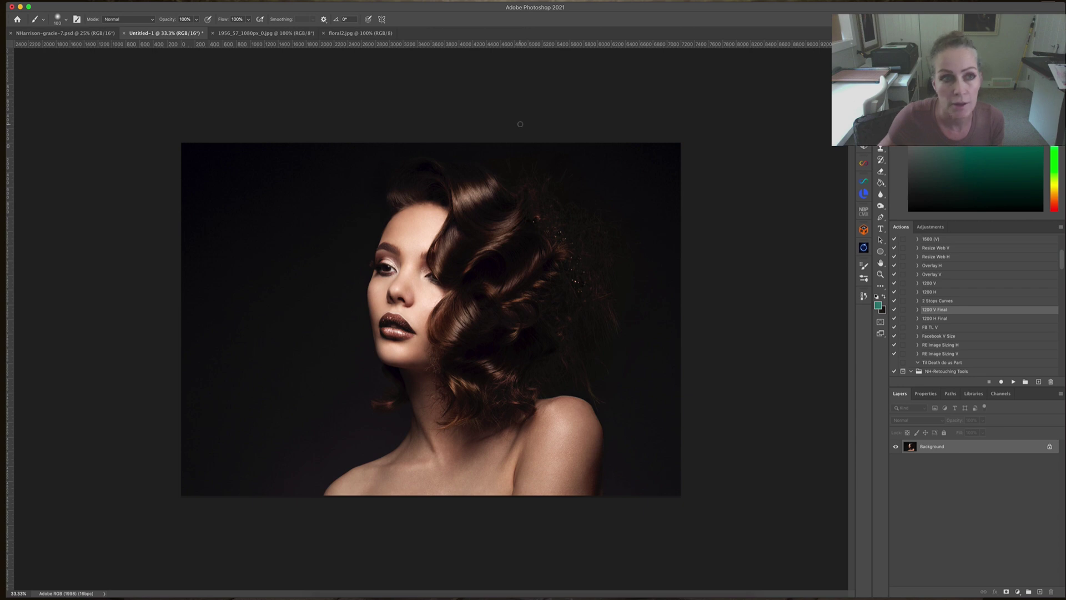
{"action": "left_click", "coordinate": [261, 35]}
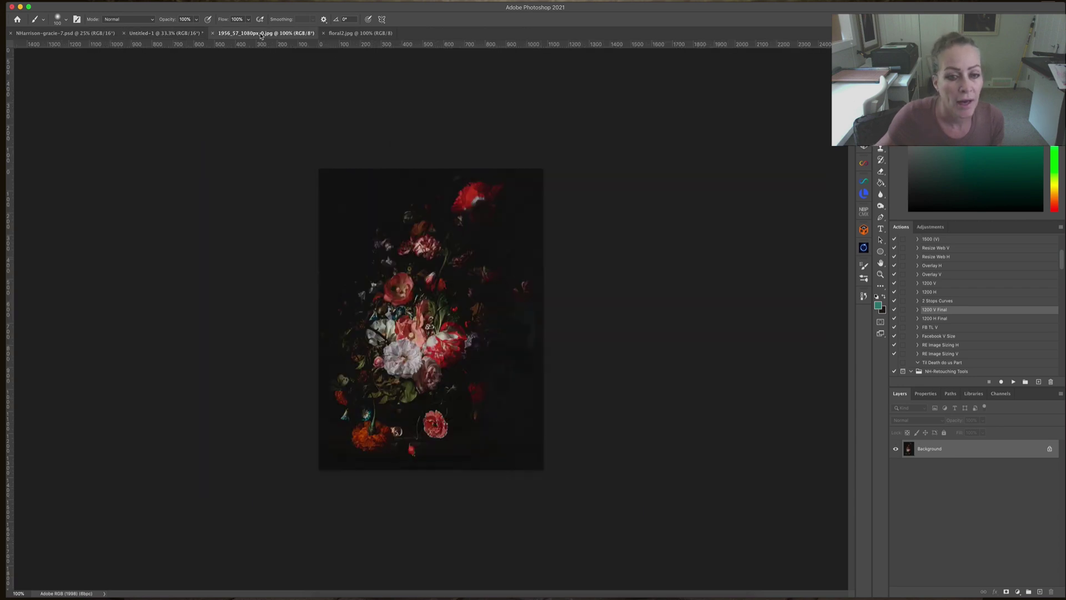
{"action": "left_click", "coordinate": [356, 34]}
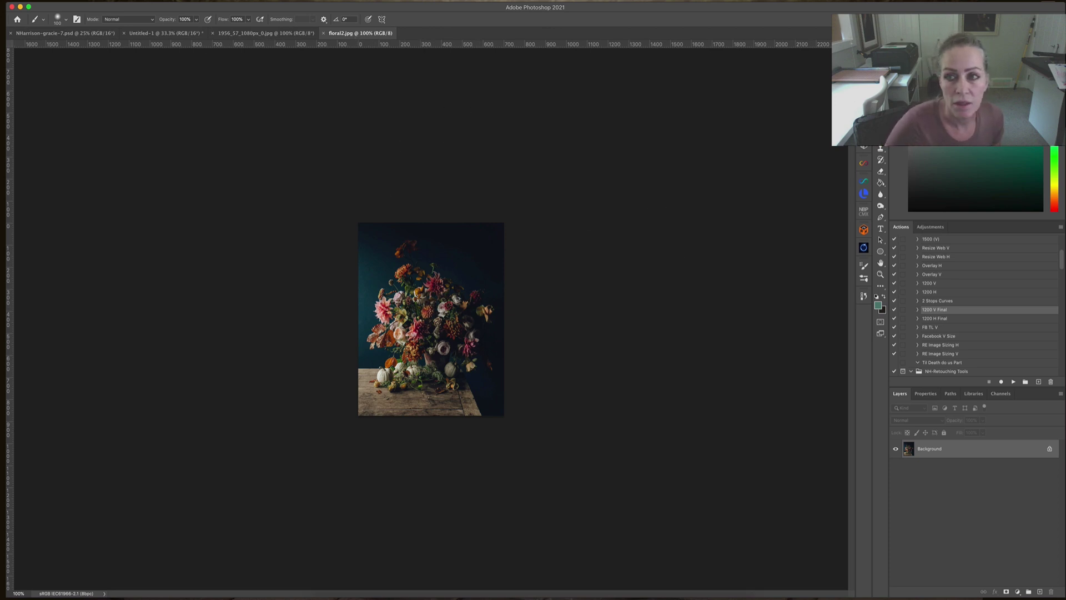
Step: Place the floral2.jpg picture into the dark-haired portrait document as a new layer over the hair
{"action": "key", "text": "v"}
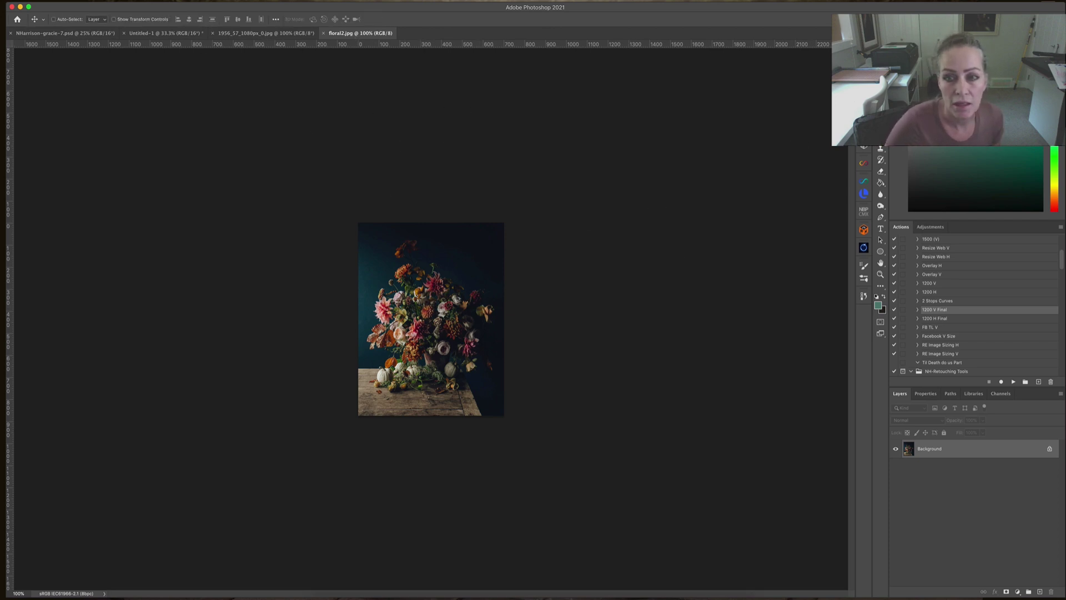
{"action": "left_click", "coordinate": [275, 34]}
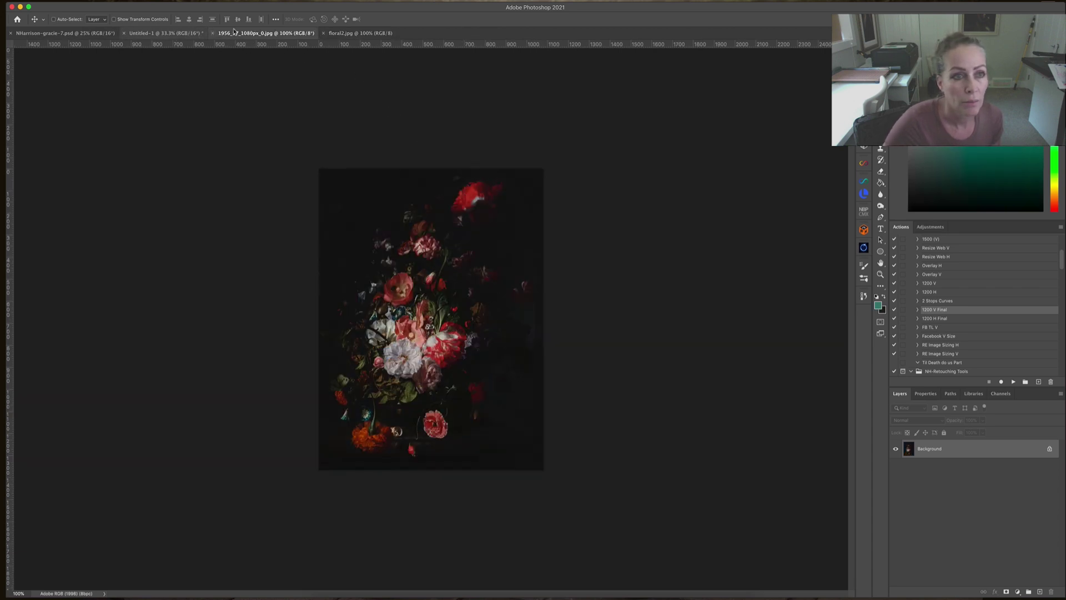
{"action": "left_click", "coordinate": [356, 33]}
{"action": "left_click", "coordinate": [189, 33]}
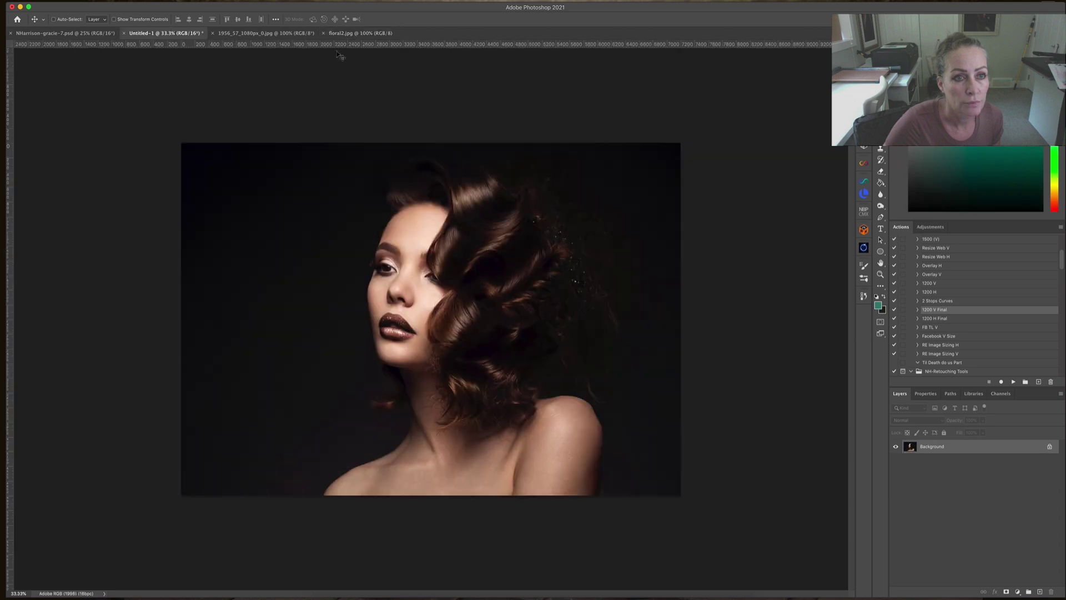
{"action": "left_click_drag", "start_coordinate": [356, 32], "coordinate": [324, 110]}
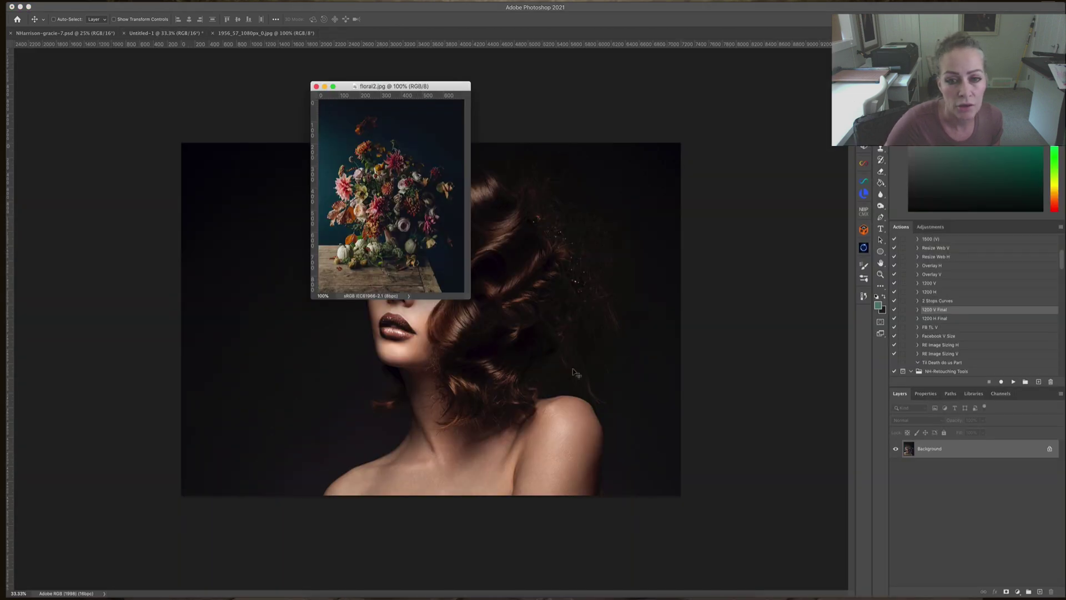
{"action": "left_click_drag", "start_coordinate": [574, 372], "coordinate": [573, 371]}
{"action": "left_click_drag", "start_coordinate": [556, 312], "coordinate": [519, 283]}
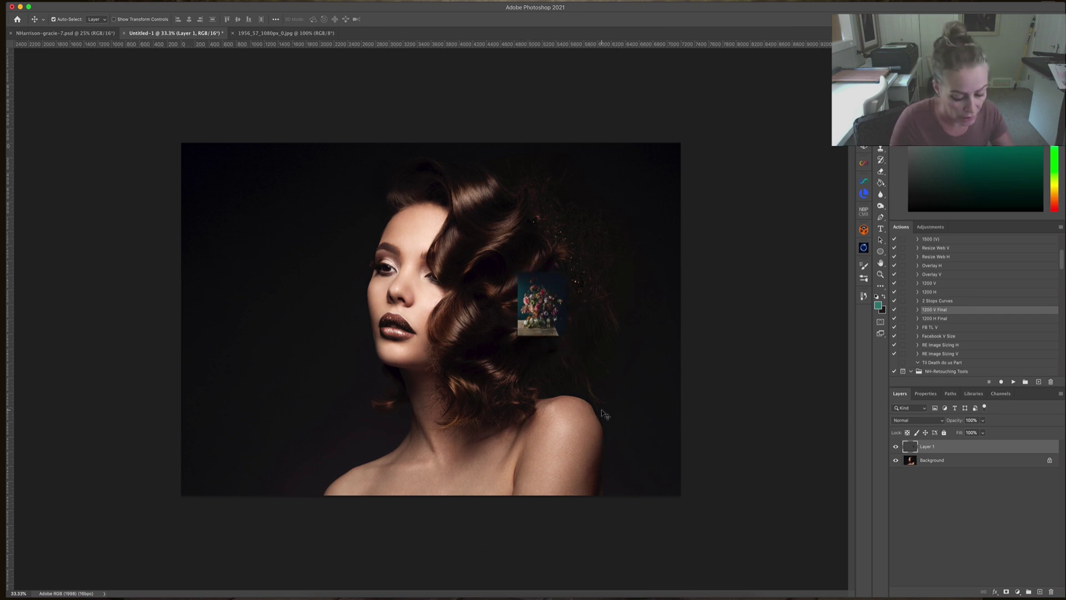
Step: Scale the floral layer up to about 478% and position it over the woman's hair
{"action": "key", "text": "ctrl+t"}
{"action": "left_click_drag", "start_coordinate": [566, 269], "coordinate": [656, 152]}
{"action": "left_click_drag", "start_coordinate": [518, 336], "coordinate": [408, 445]}
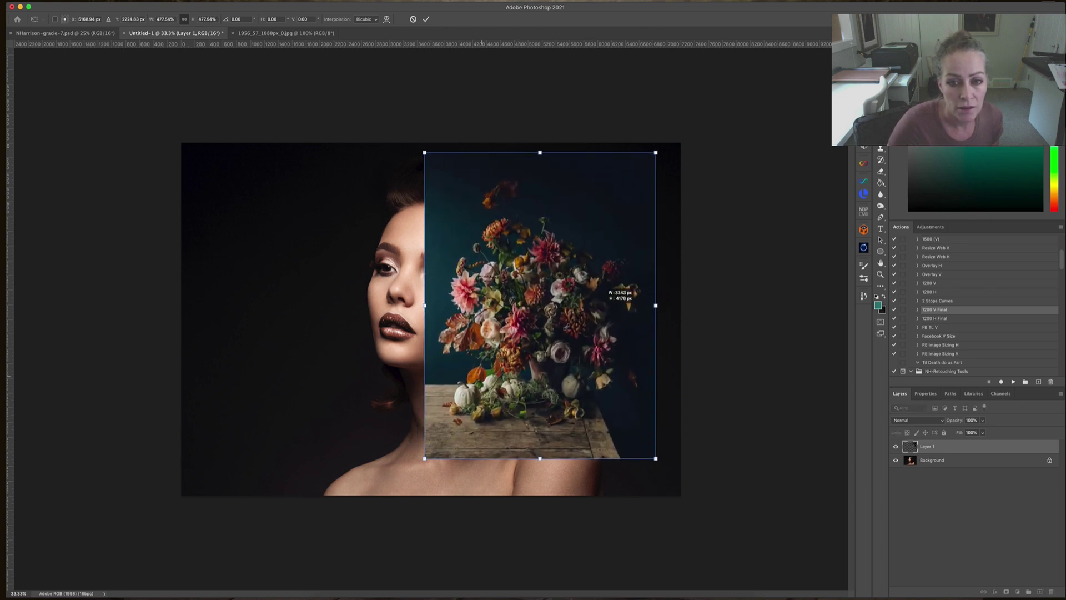
{"action": "mouse_move", "coordinate": [565, 318]}
{"action": "left_mouse_down"}
{"action": "mouse_move", "coordinate": [554, 316]}
{"action": "mouse_move", "coordinate": [572, 332]}
{"action": "mouse_move", "coordinate": [558, 328]}
{"action": "left_mouse_up"}
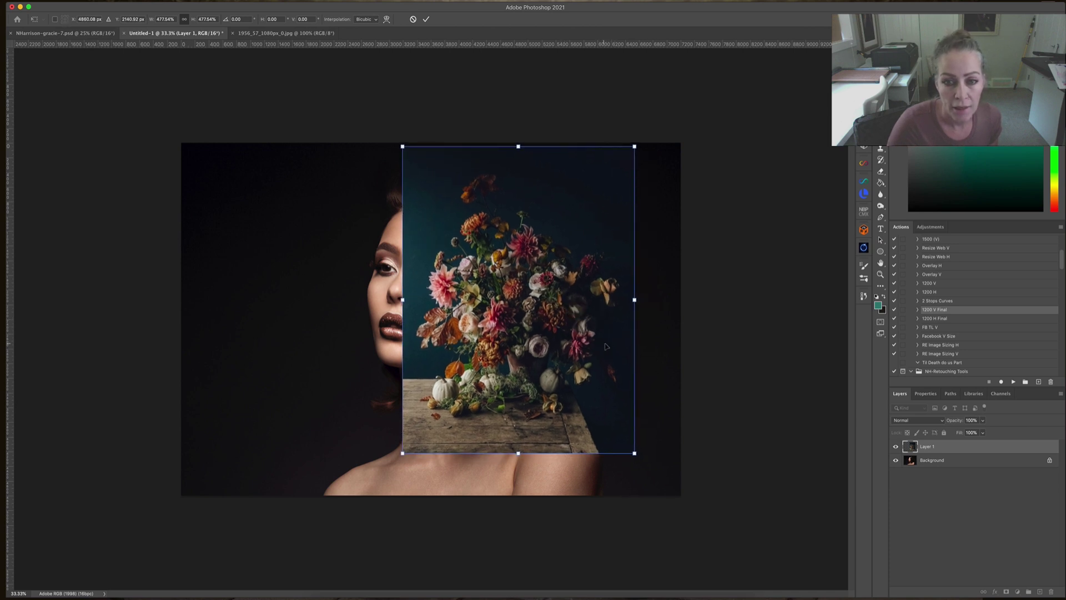
{"action": "key", "text": "Return"}
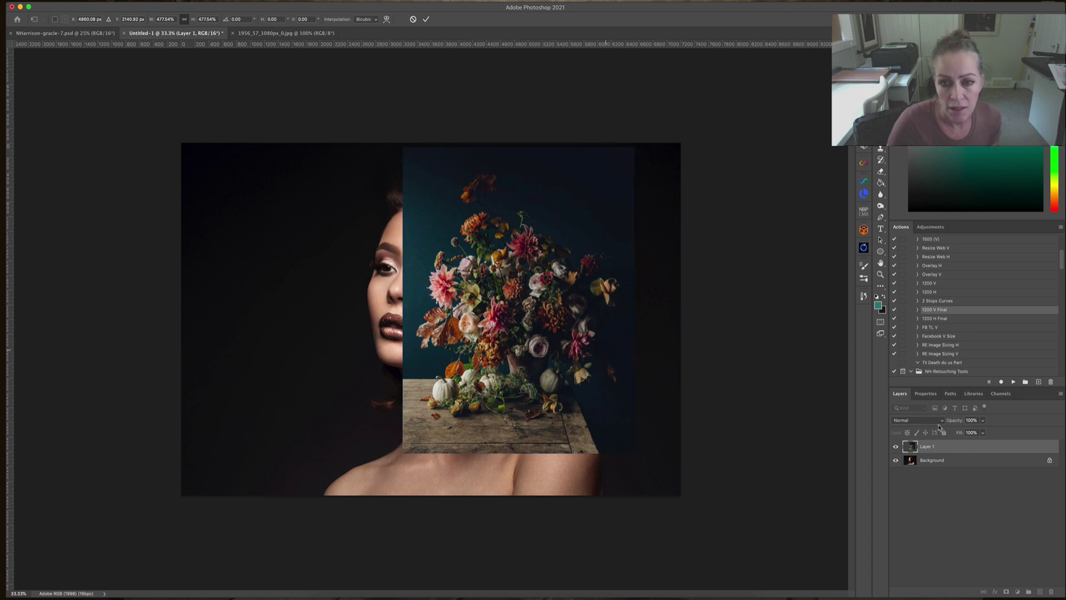
Step: Lower the floral layer's opacity to 43% and shift the bouquet slightly up and away from the face
{"action": "left_click", "coordinate": [983, 421]}
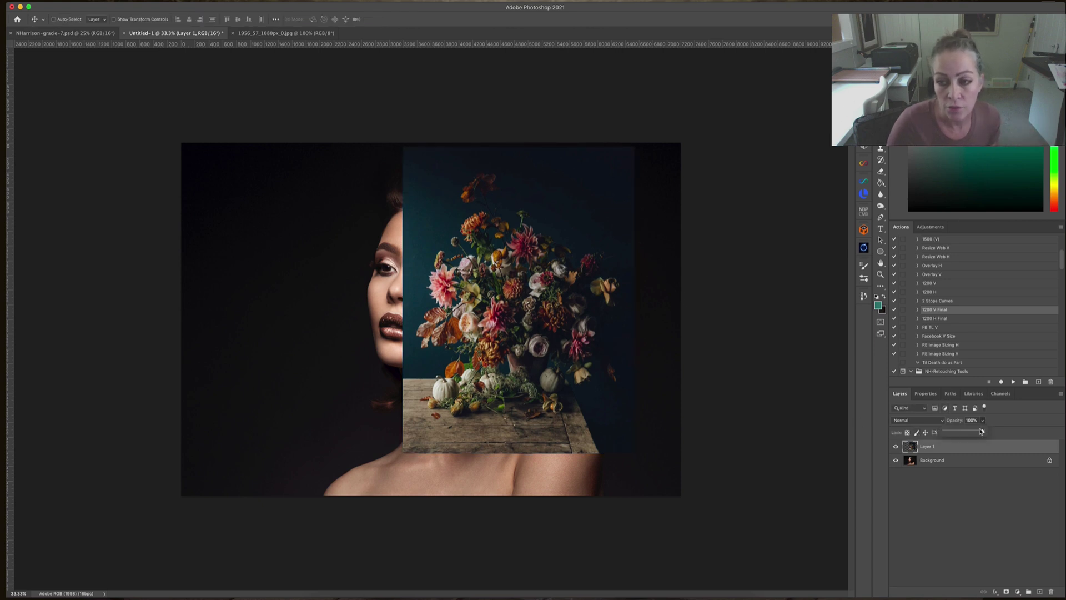
{"action": "left_click_drag", "start_coordinate": [974, 433], "coordinate": [960, 433]}
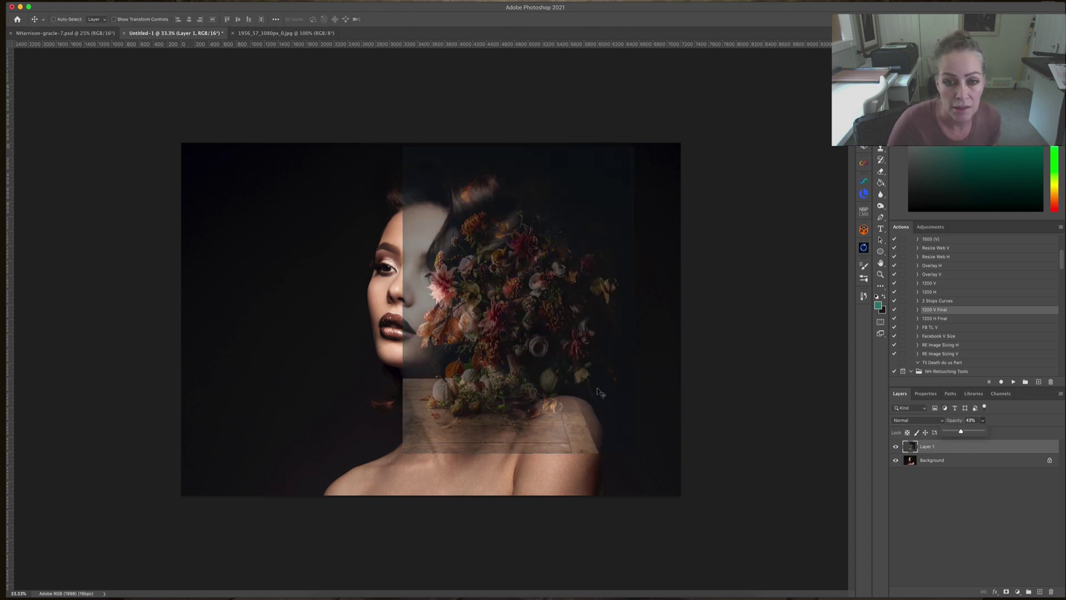
{"action": "left_click_drag", "start_coordinate": [532, 334], "coordinate": [544, 321]}
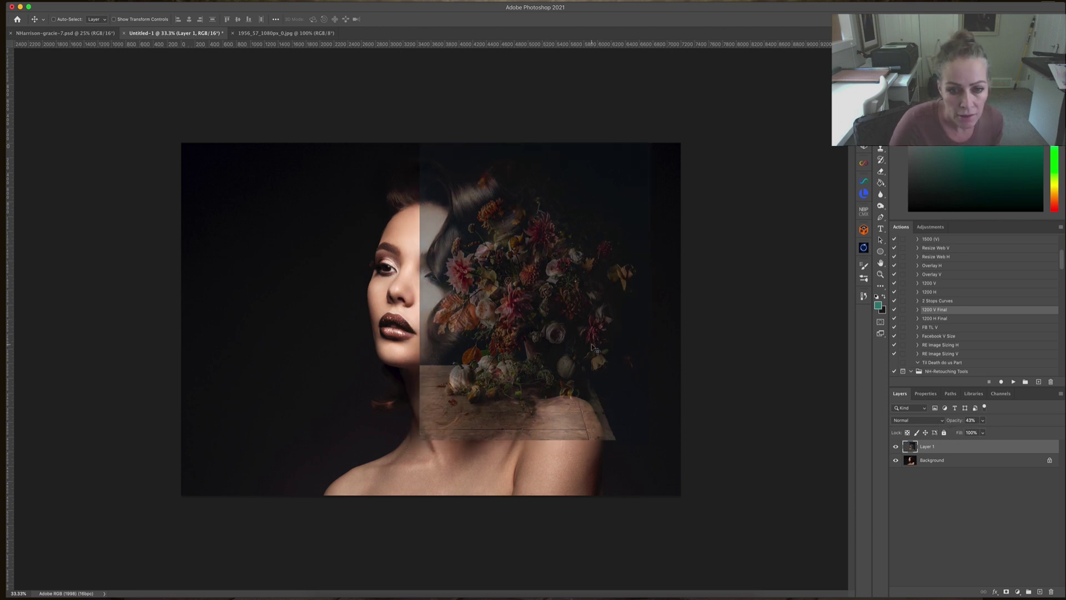
Step: Rotate the floral layer about 12° counterclockwise, enlarge it to about 110% and align the bouquet with the hair
{"action": "key", "text": "ctrl+t"}
{"action": "left_click_drag", "start_coordinate": [662, 125], "coordinate": [633, 96]}
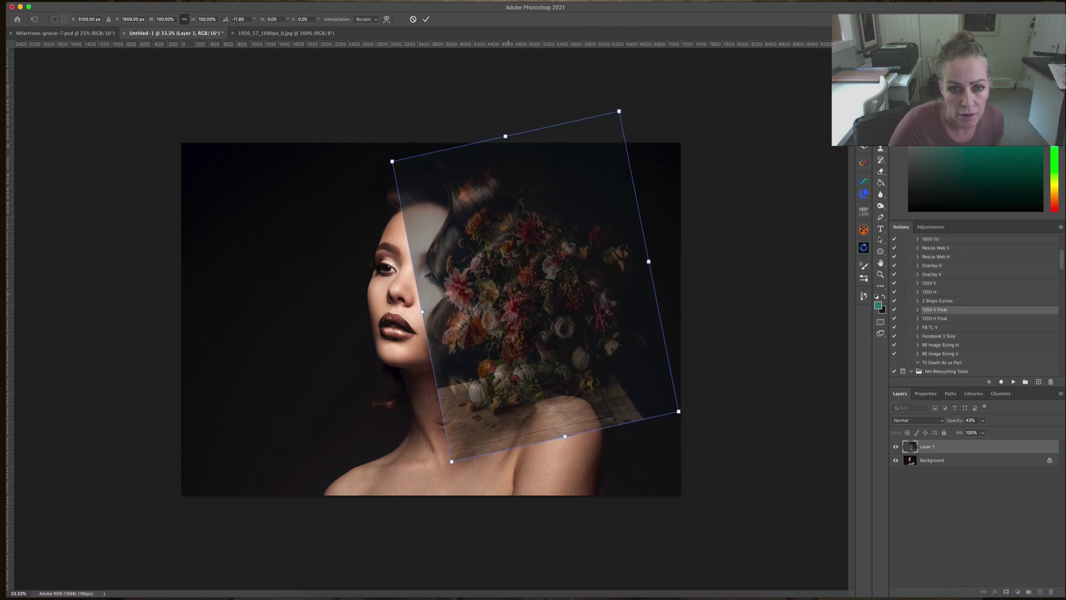
{"action": "left_click_drag", "start_coordinate": [501, 298], "coordinate": [495, 282]}
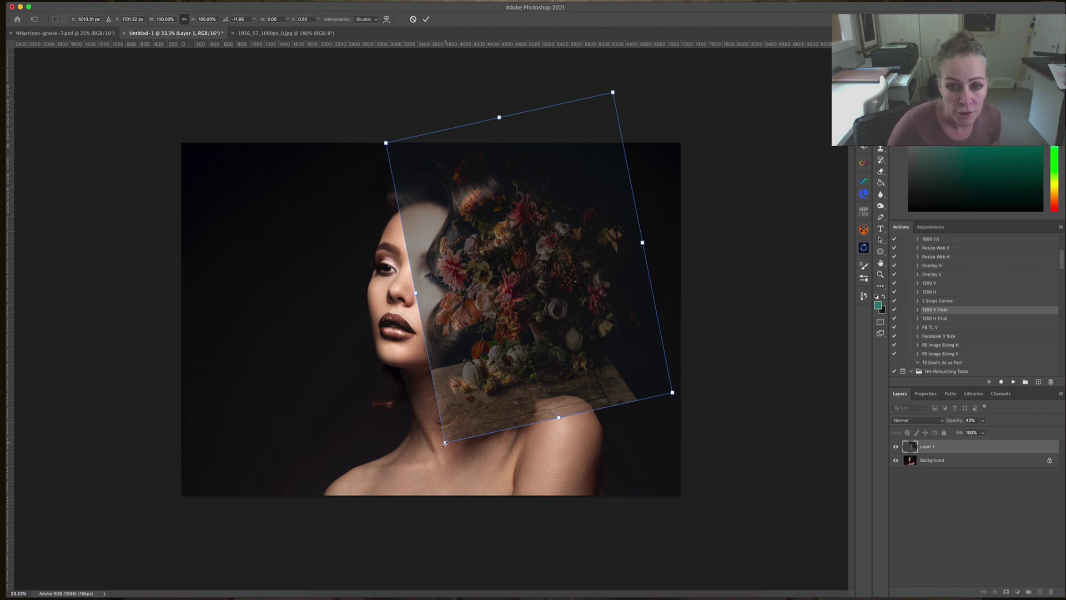
{"action": "left_click_drag", "start_coordinate": [445, 443], "coordinate": [427, 480]}
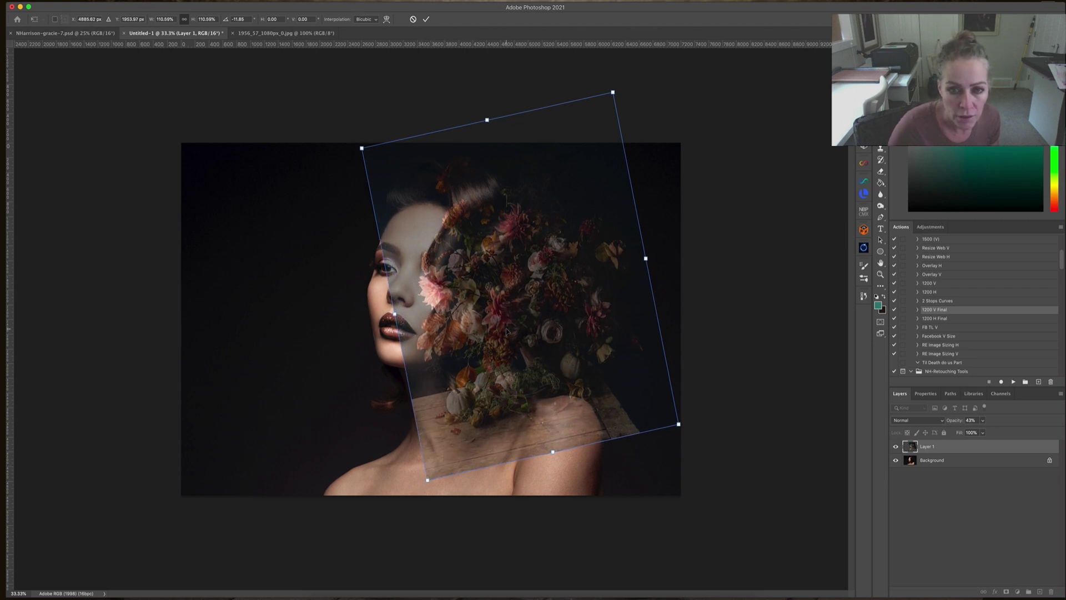
{"action": "mouse_move", "coordinate": [507, 328]}
{"action": "left_mouse_down"}
{"action": "mouse_move", "coordinate": [538, 311]}
{"action": "mouse_move", "coordinate": [520, 327]}
{"action": "mouse_move", "coordinate": [523, 315]}
{"action": "left_mouse_up"}
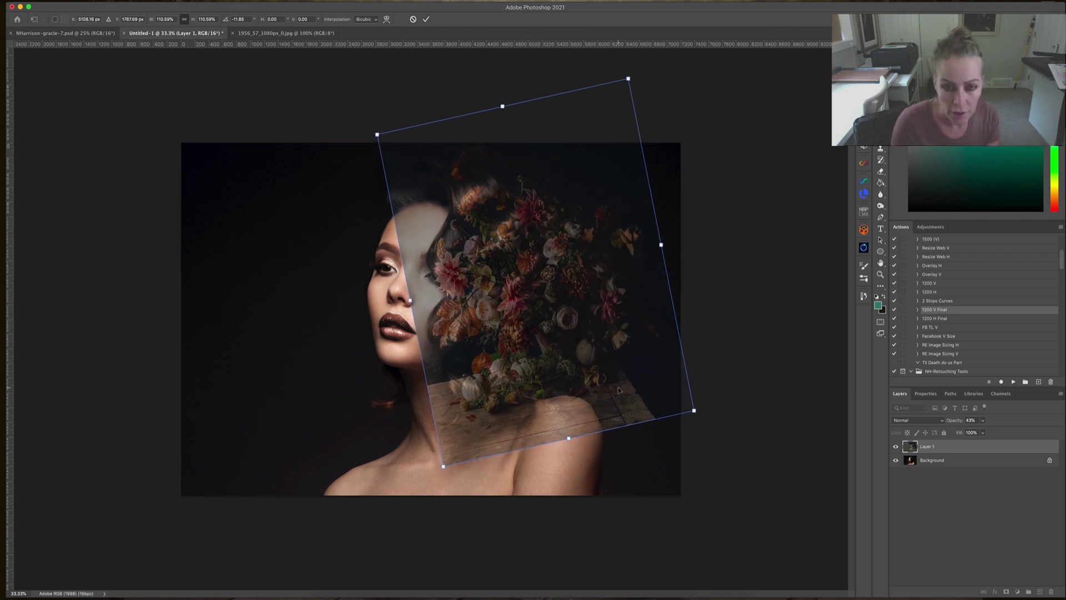
{"action": "key", "text": "Return"}
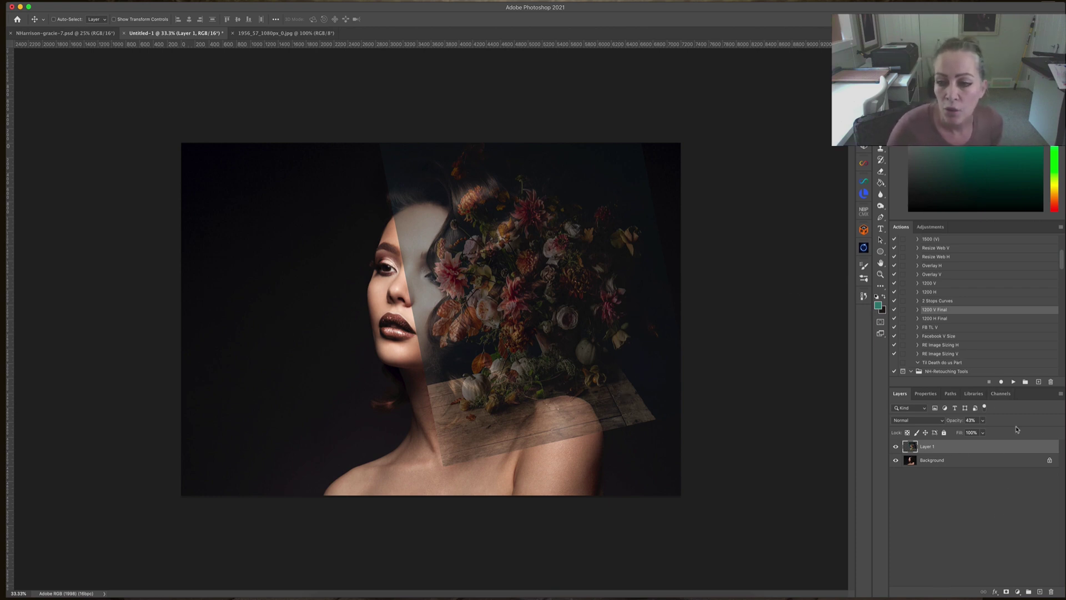
Step: Restore the floral layer's opacity to 100%
{"action": "left_click", "coordinate": [983, 421]}
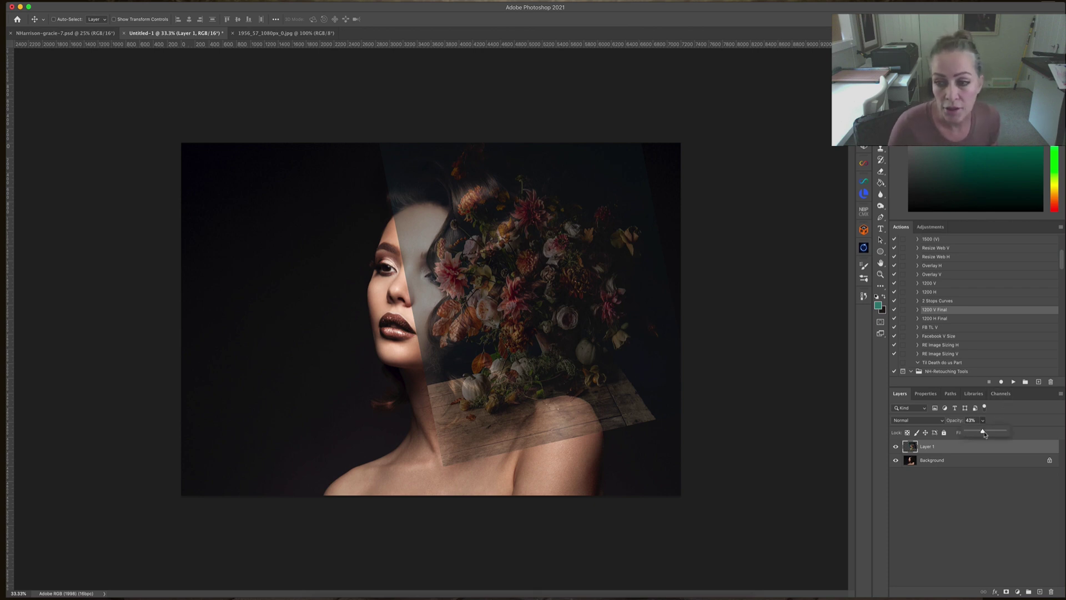
{"action": "left_click_drag", "start_coordinate": [983, 432], "coordinate": [1065, 442]}
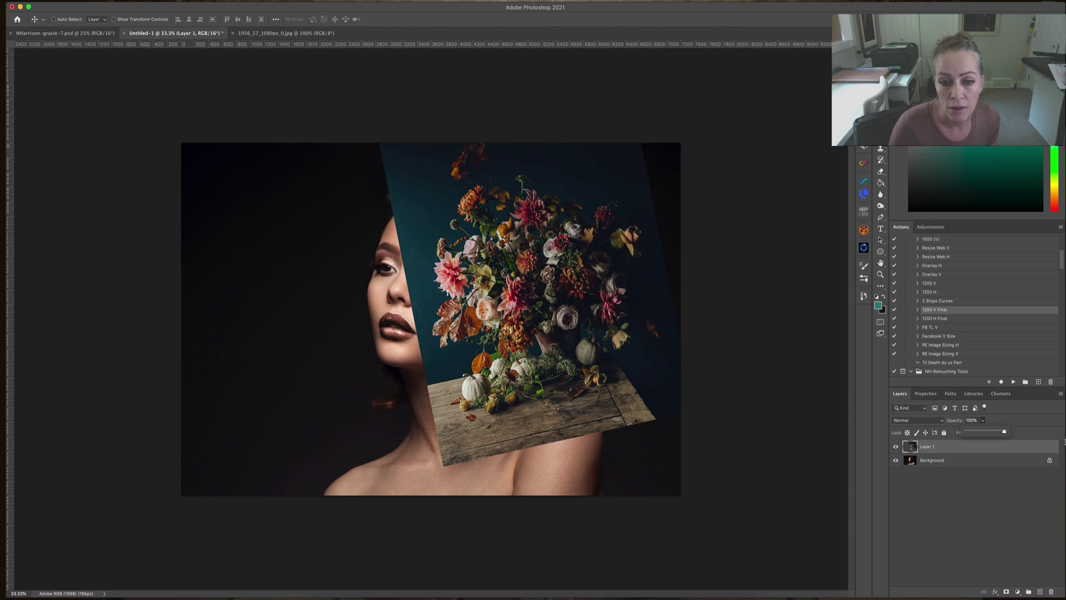
{"action": "left_click", "coordinate": [967, 451]}
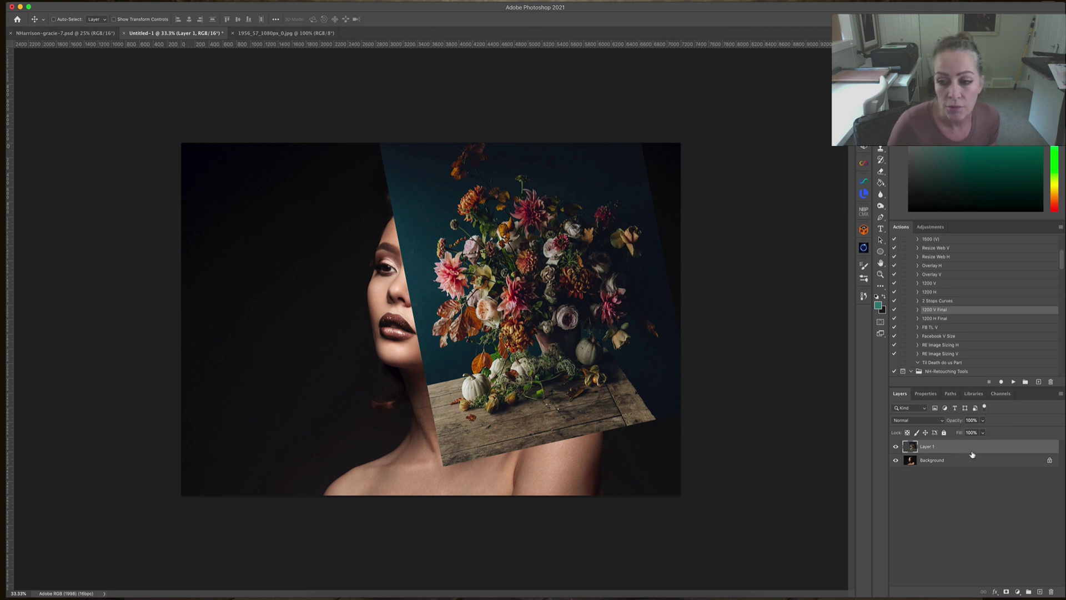
Step: In the floral layer's blending options, set the Blend If highlight limit of the underlying layer to 43
{"action": "double_click", "coordinate": [968, 448]}
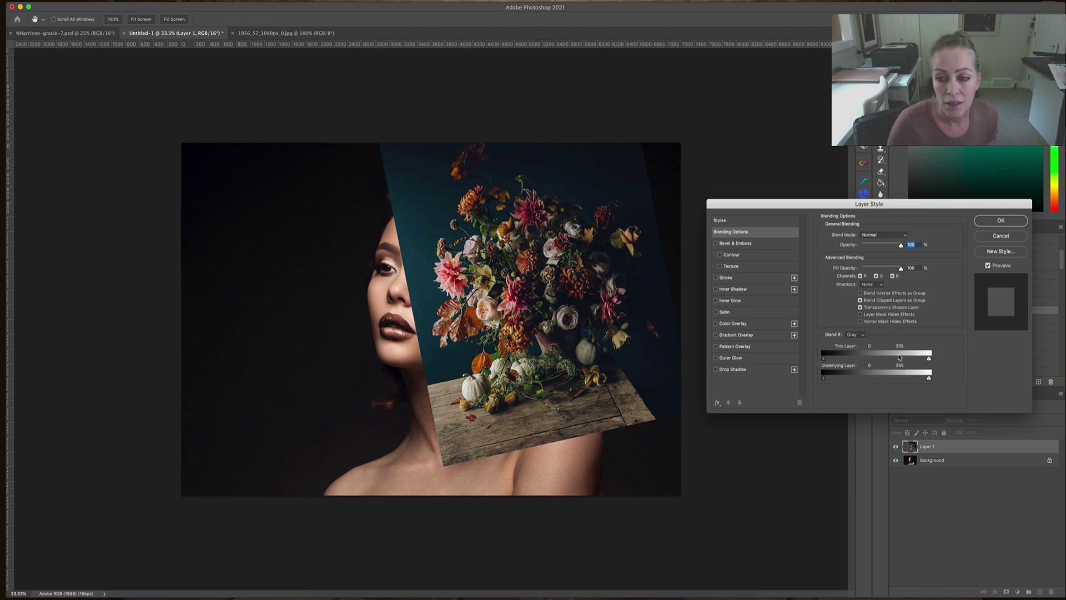
{"action": "mouse_move", "coordinate": [929, 379]}
{"action": "left_mouse_down"}
{"action": "mouse_move", "coordinate": [909, 378]}
{"action": "mouse_move", "coordinate": [930, 379]}
{"action": "left_mouse_up"}
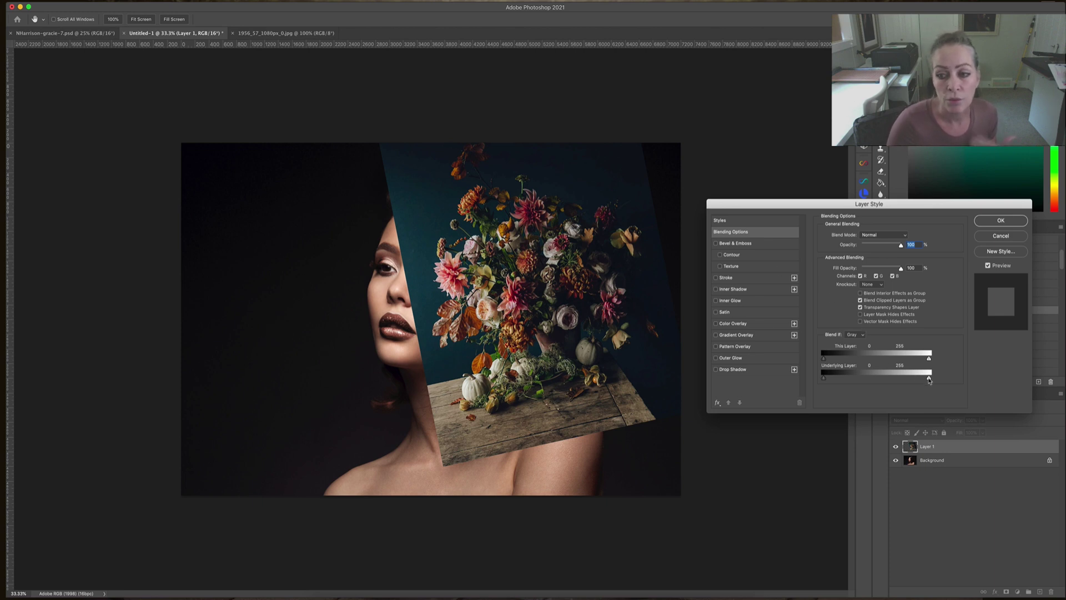
{"action": "left_click_drag", "start_coordinate": [929, 380], "coordinate": [847, 379]}
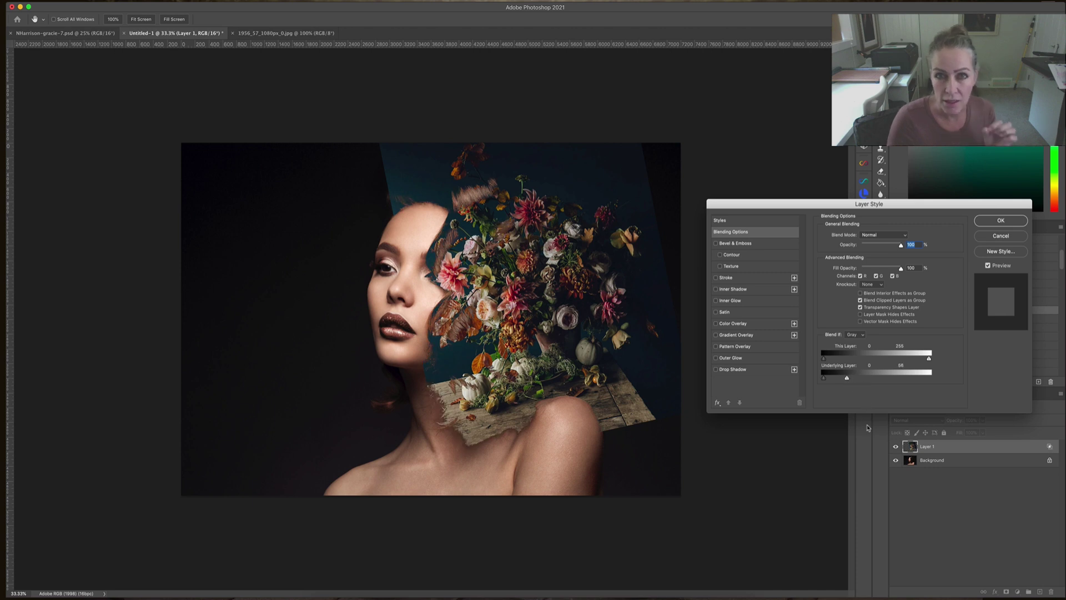
{"action": "left_click_drag", "start_coordinate": [847, 381], "coordinate": [844, 381]}
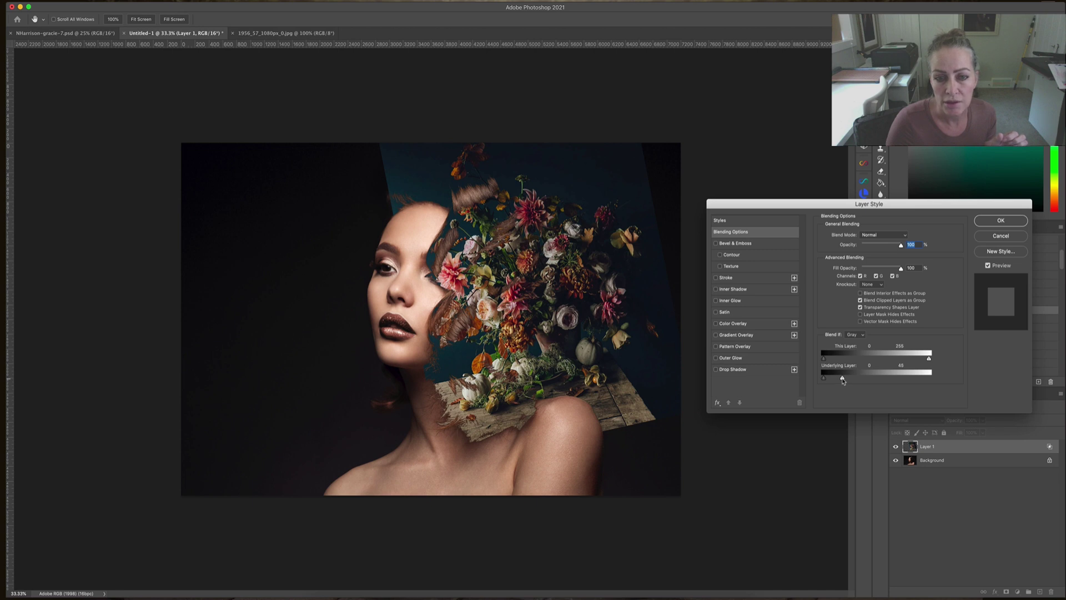
{"action": "left_click_drag", "start_coordinate": [842, 381], "coordinate": [841, 381]}
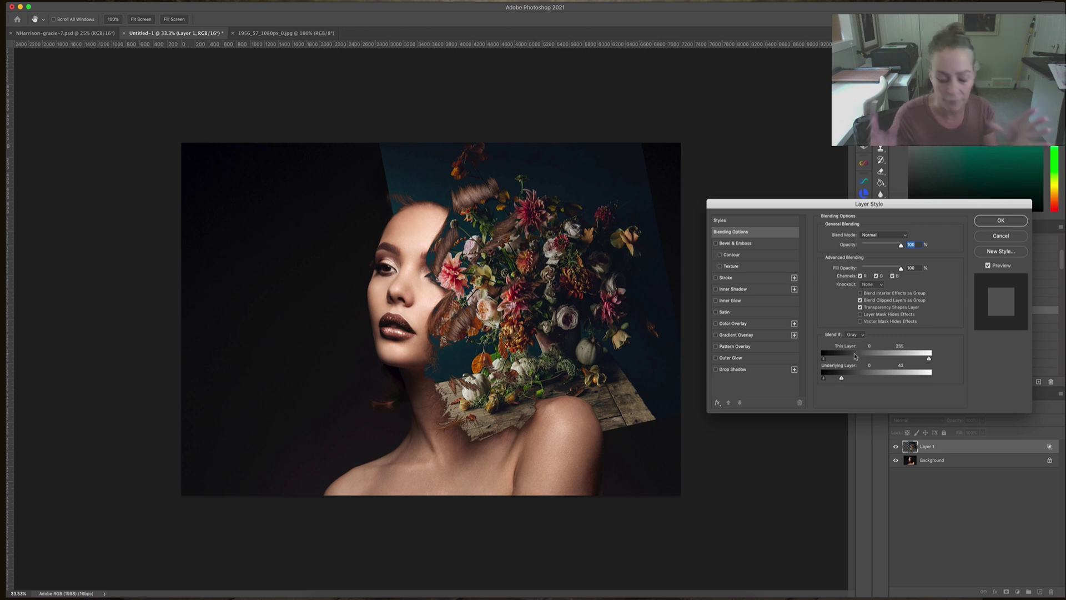
Step: Split the underlying layer's Blend If highlight limit to 8 / 43 for a soft transition and apply the layer style
{"action": "key", "text": "alt"}
{"action": "left_click_drag", "start_coordinate": [842, 381], "coordinate": [831, 382]}
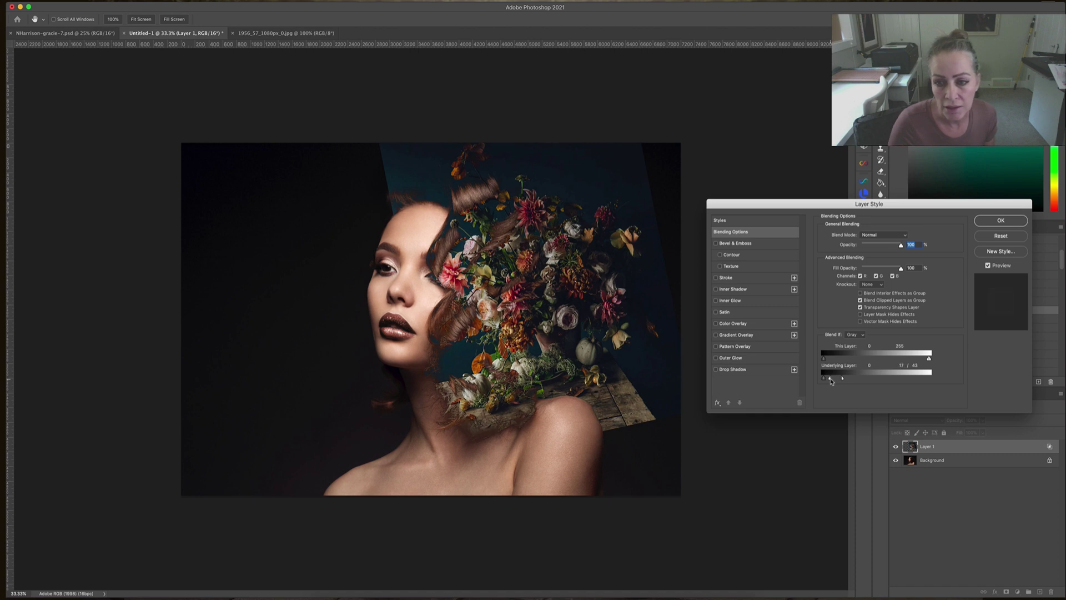
{"action": "left_click_drag", "start_coordinate": [829, 382], "coordinate": [825, 381]}
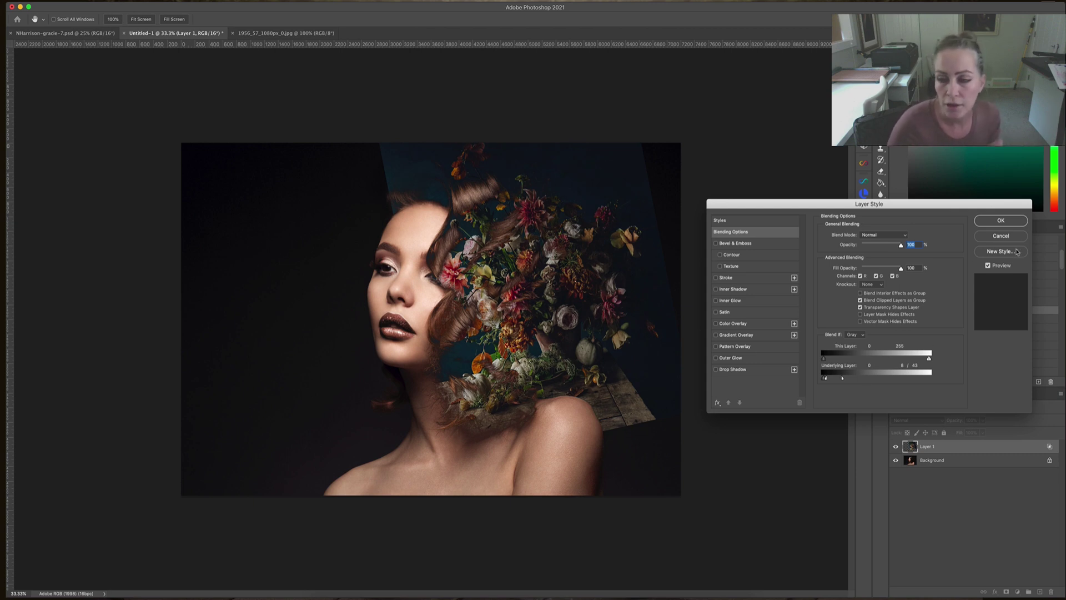
{"action": "left_click", "coordinate": [1001, 220]}
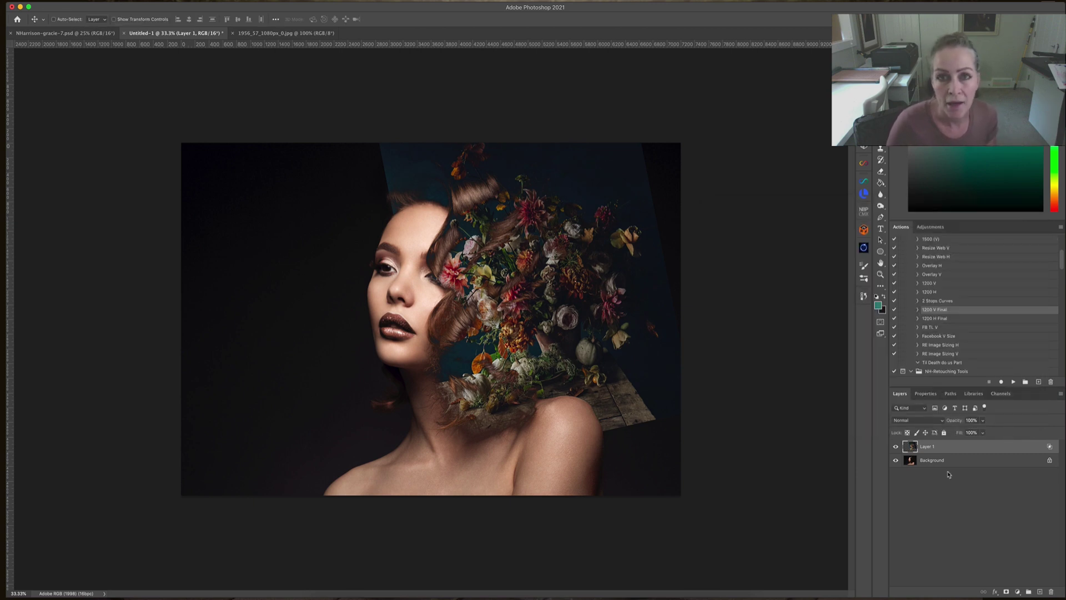
Step: Add a black layer mask to the floral layer and paint white on it to reveal the flowers within the hair
{"action": "left_click", "coordinate": [1006, 592], "text": "alt"}
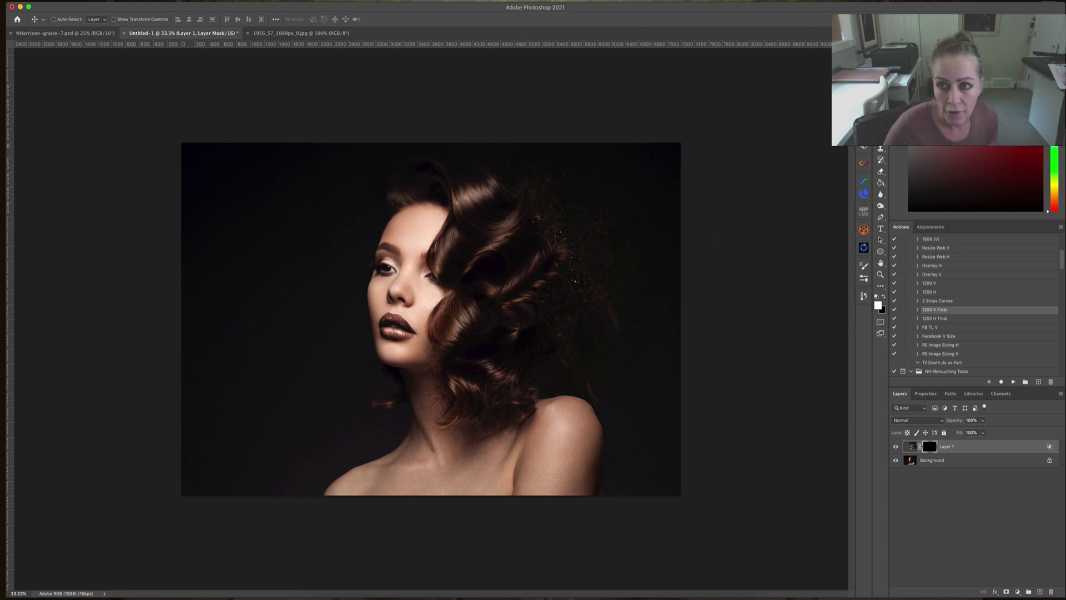
{"action": "key", "text": "b"}
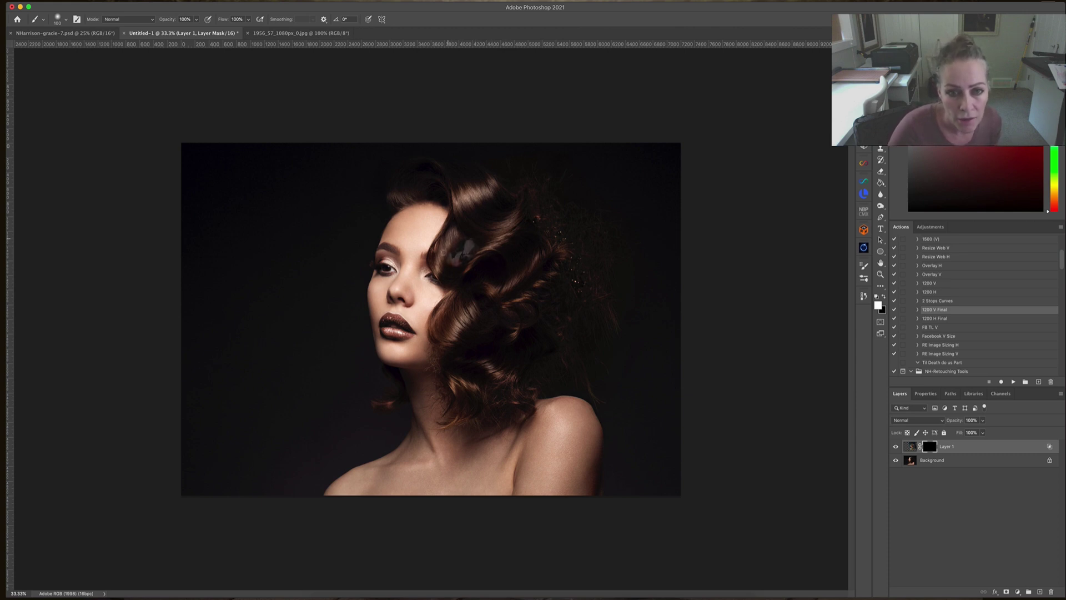
{"action": "mouse_move", "coordinate": [445, 246]}
{"action": "left_mouse_down"}
{"action": "mouse_move", "coordinate": [451, 280]}
{"action": "mouse_move", "coordinate": [462, 255]}
{"action": "mouse_move", "coordinate": [502, 252]}
{"action": "left_mouse_up"}
{"action": "mouse_move", "coordinate": [503, 204]}
{"action": "left_mouse_down"}
{"action": "mouse_move", "coordinate": [481, 224]}
{"action": "mouse_move", "coordinate": [488, 232]}
{"action": "mouse_move", "coordinate": [512, 210]}
{"action": "mouse_move", "coordinate": [501, 198]}
{"action": "mouse_move", "coordinate": [464, 240]}
{"action": "mouse_move", "coordinate": [522, 243]}
{"action": "mouse_move", "coordinate": [541, 212]}
{"action": "mouse_move", "coordinate": [527, 201]}
{"action": "mouse_move", "coordinate": [561, 222]}
{"action": "mouse_move", "coordinate": [578, 257]}
{"action": "mouse_move", "coordinate": [480, 314]}
{"action": "mouse_move", "coordinate": [452, 321]}
{"action": "mouse_move", "coordinate": [453, 306]}
{"action": "mouse_move", "coordinate": [446, 324]}
{"action": "mouse_move", "coordinate": [483, 346]}
{"action": "mouse_move", "coordinate": [508, 344]}
{"action": "mouse_move", "coordinate": [464, 369]}
{"action": "mouse_move", "coordinate": [500, 364]}
{"action": "mouse_move", "coordinate": [563, 303]}
{"action": "left_mouse_up"}
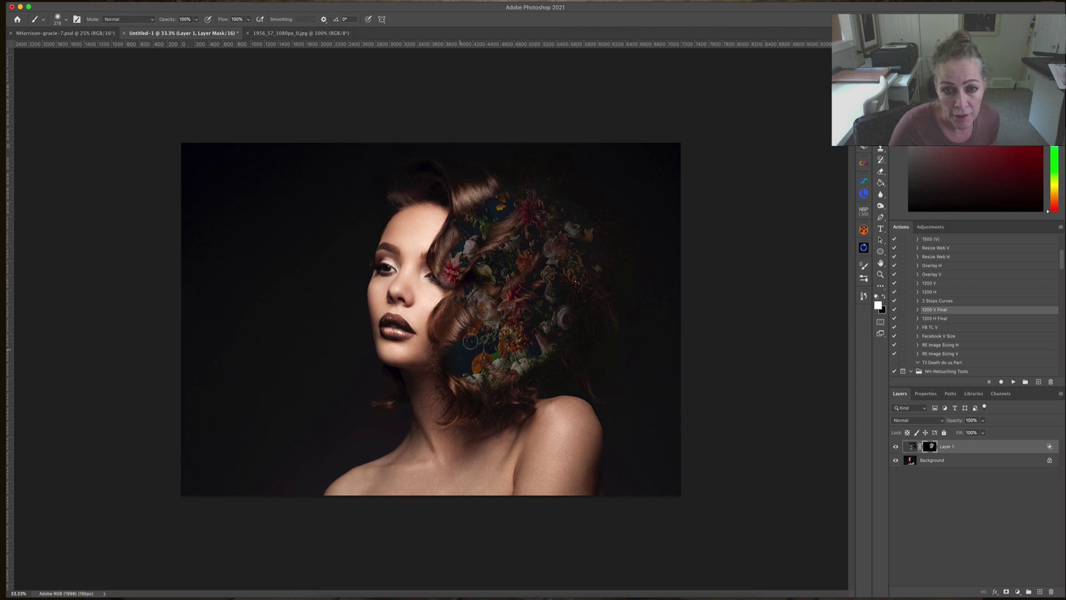
{"action": "mouse_move", "coordinate": [485, 190]}
{"action": "left_mouse_down"}
{"action": "mouse_move", "coordinate": [496, 223]}
{"action": "mouse_move", "coordinate": [579, 308]}
{"action": "mouse_move", "coordinate": [559, 274]}
{"action": "mouse_move", "coordinate": [583, 218]}
{"action": "left_mouse_up"}
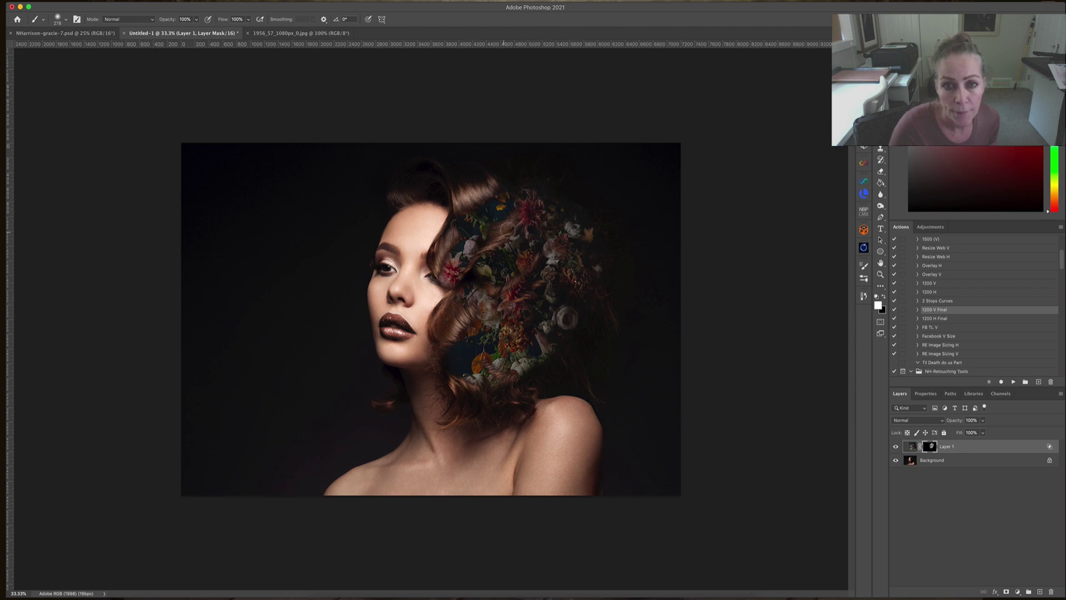
Step: Paint white on Layer 1's mask to reveal more flowers around the outer hair, near the face and above the shoulder
{"action": "mouse_move", "coordinate": [590, 306]}
{"action": "left_mouse_down"}
{"action": "mouse_move", "coordinate": [566, 362]}
{"action": "mouse_move", "coordinate": [544, 366]}
{"action": "mouse_move", "coordinate": [557, 368]}
{"action": "mouse_move", "coordinate": [491, 413]}
{"action": "mouse_move", "coordinate": [473, 392]}
{"action": "left_mouse_up"}
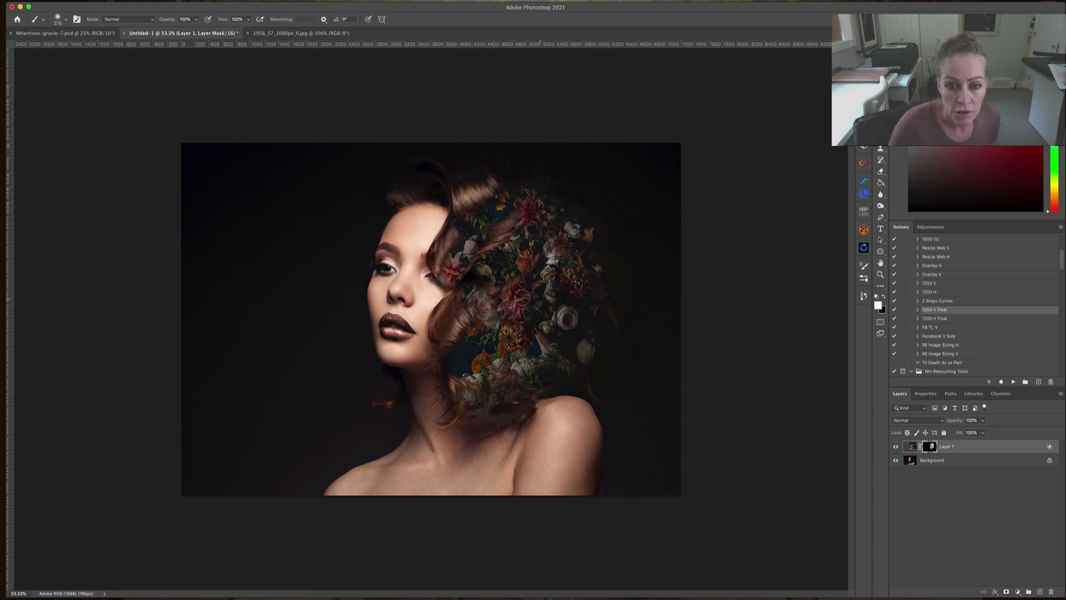
{"action": "mouse_move", "coordinate": [502, 256]}
{"action": "left_mouse_down"}
{"action": "mouse_move", "coordinate": [473, 300]}
{"action": "mouse_move", "coordinate": [461, 261]}
{"action": "mouse_move", "coordinate": [451, 273]}
{"action": "mouse_move", "coordinate": [469, 276]}
{"action": "left_mouse_up"}
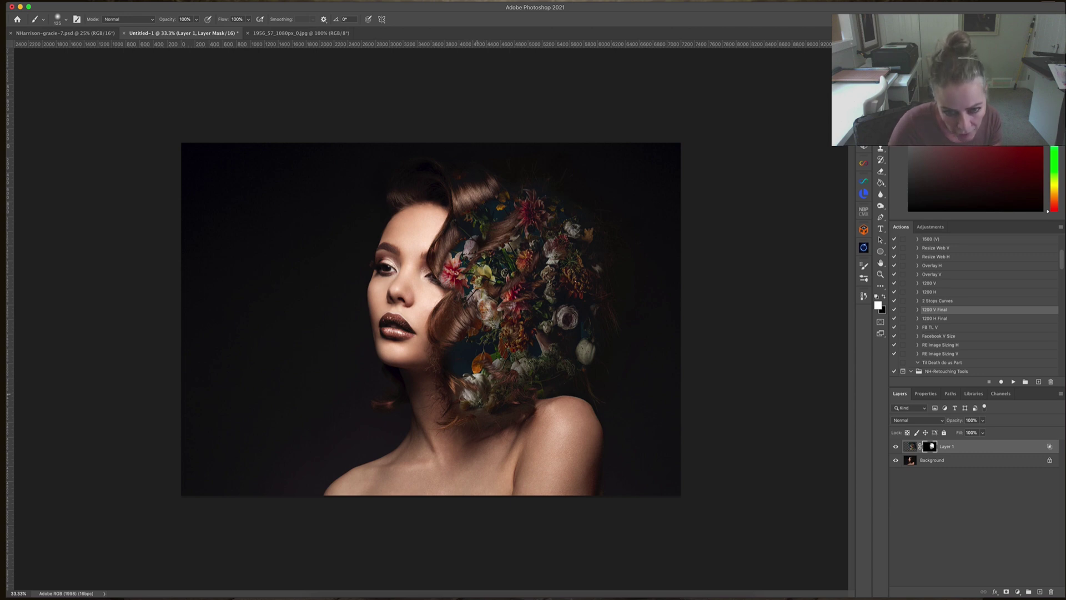
{"action": "mouse_move", "coordinate": [476, 394]}
{"action": "left_mouse_down"}
{"action": "mouse_move", "coordinate": [500, 417]}
{"action": "mouse_move", "coordinate": [474, 414]}
{"action": "left_mouse_up"}
Step: Paint black on Layer 1's mask with a smaller brush to restore the lower curl and surrounding hair, and compare with the layer hidden
{"action": "key", "text": "x"}
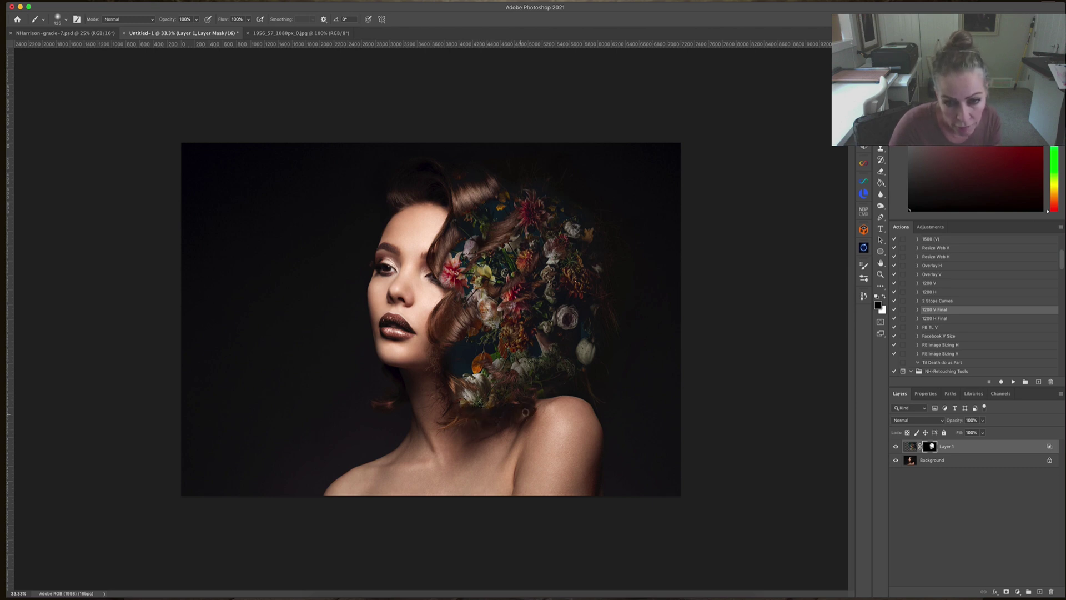
{"action": "mouse_move", "coordinate": [463, 347]}
{"action": "left_mouse_down"}
{"action": "mouse_move", "coordinate": [462, 323]}
{"action": "mouse_move", "coordinate": [492, 344]}
{"action": "mouse_move", "coordinate": [446, 371]}
{"action": "mouse_move", "coordinate": [449, 348]}
{"action": "mouse_move", "coordinate": [477, 344]}
{"action": "left_mouse_up"}
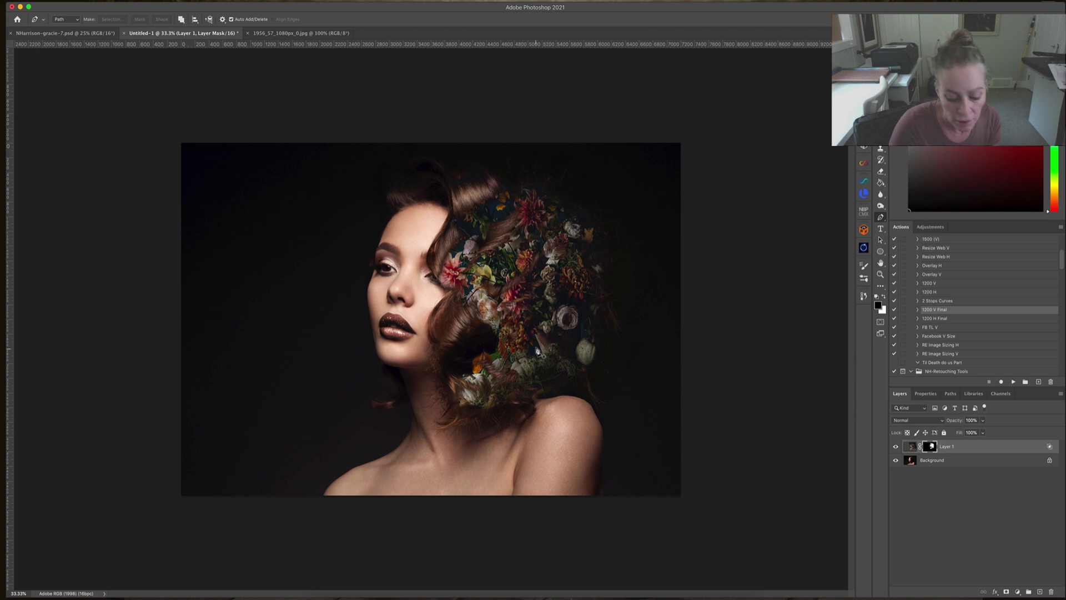
{"action": "key", "text": "bracketleft"}
{"action": "key", "text": "bracketleft"}
{"action": "key", "text": "bracketleft"}
{"action": "key", "text": "bracketleft"}
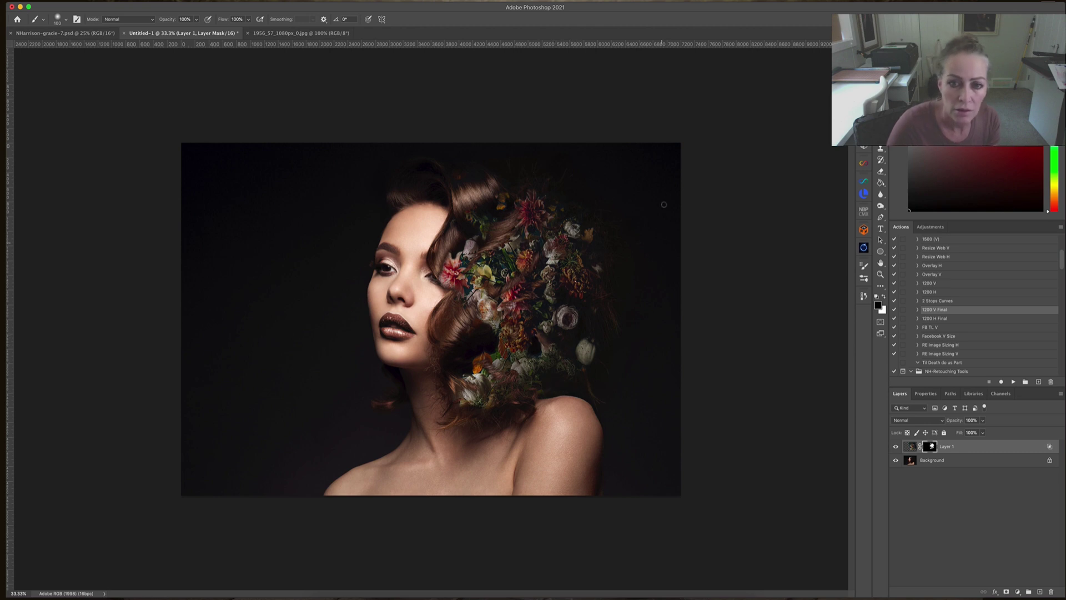
{"action": "key", "text": "x"}
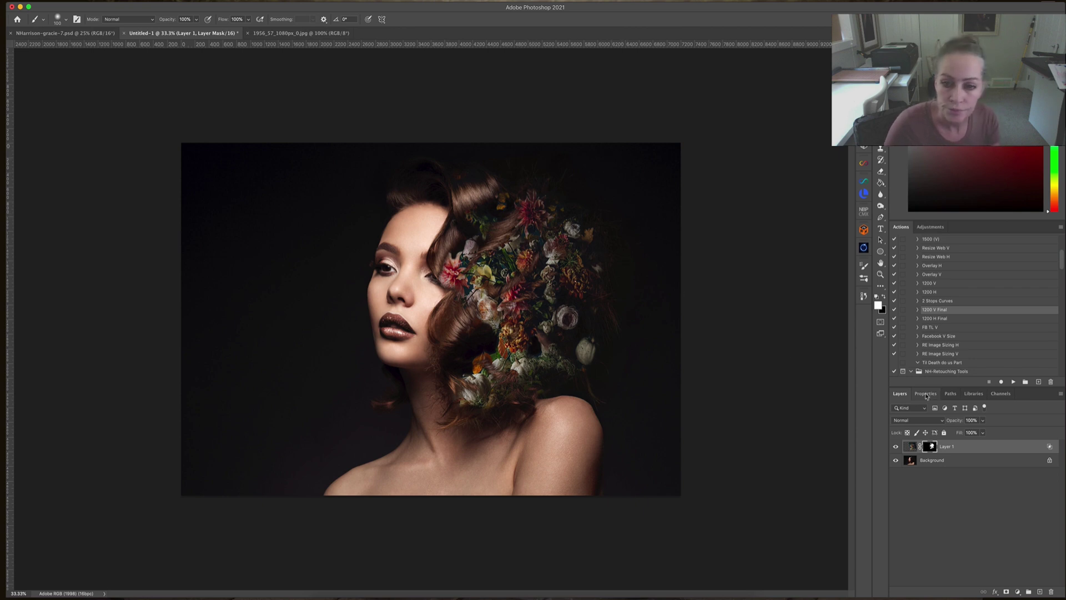
{"action": "left_click", "coordinate": [896, 446]}
{"action": "left_click", "coordinate": [896, 446]}
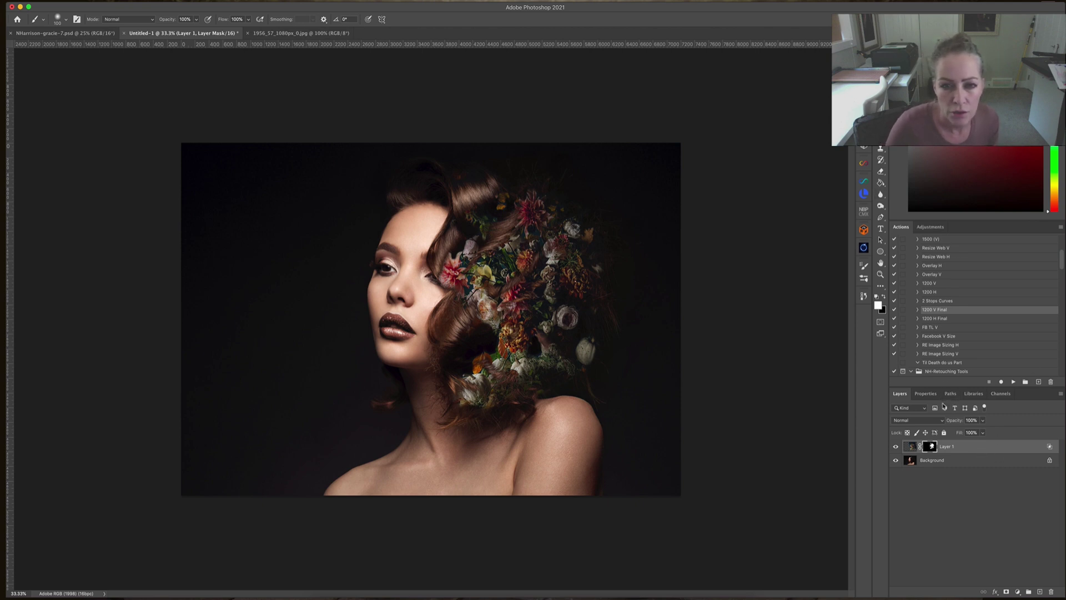
Step: Copy the 1956_57_1080px_0.jpg floral image into the portrait document as a new layer and place it over the upper hair
{"action": "left_click_drag", "start_coordinate": [303, 33], "coordinate": [317, 64]}
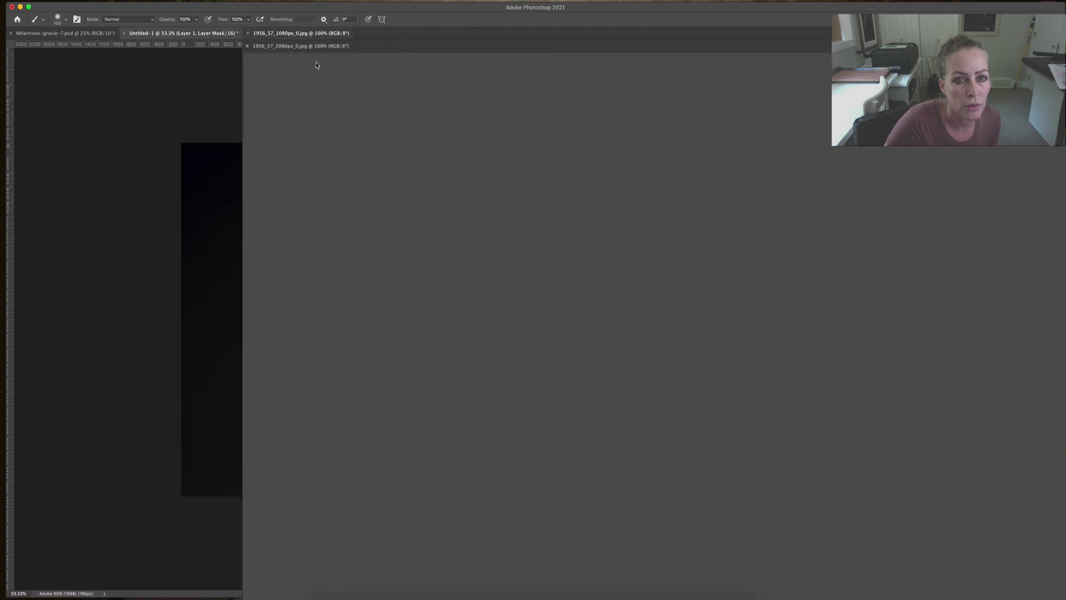
{"action": "key", "text": "v"}
{"action": "mouse_move", "coordinate": [413, 225]}
{"action": "left_mouse_down"}
{"action": "mouse_move", "coordinate": [380, 237]}
{"action": "mouse_move", "coordinate": [560, 302]}
{"action": "mouse_move", "coordinate": [582, 335]}
{"action": "left_mouse_up"}
{"action": "left_click_drag", "start_coordinate": [505, 295], "coordinate": [503, 199]}
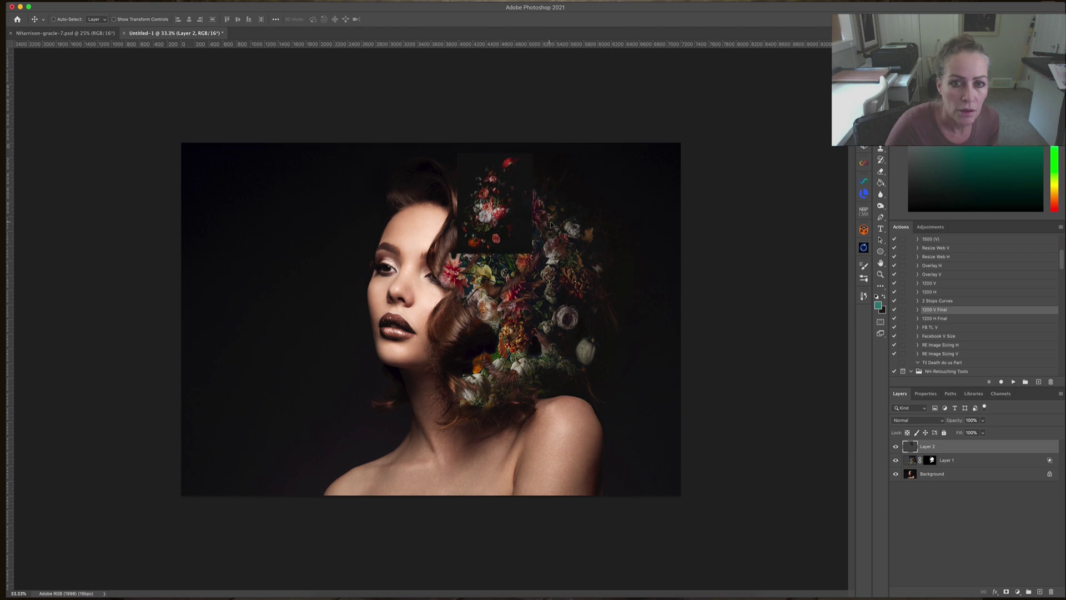
Step: Free-transform the new floral layer to about 177% scale and about -98° rotation, covering the top of the head
{"action": "key", "text": "ctrl+t"}
{"action": "left_click_drag", "start_coordinate": [575, 149], "coordinate": [461, 103]}
{"action": "left_click_drag", "start_coordinate": [508, 201], "coordinate": [568, 151]}
{"action": "left_click_drag", "start_coordinate": [499, 199], "coordinate": [502, 212]}
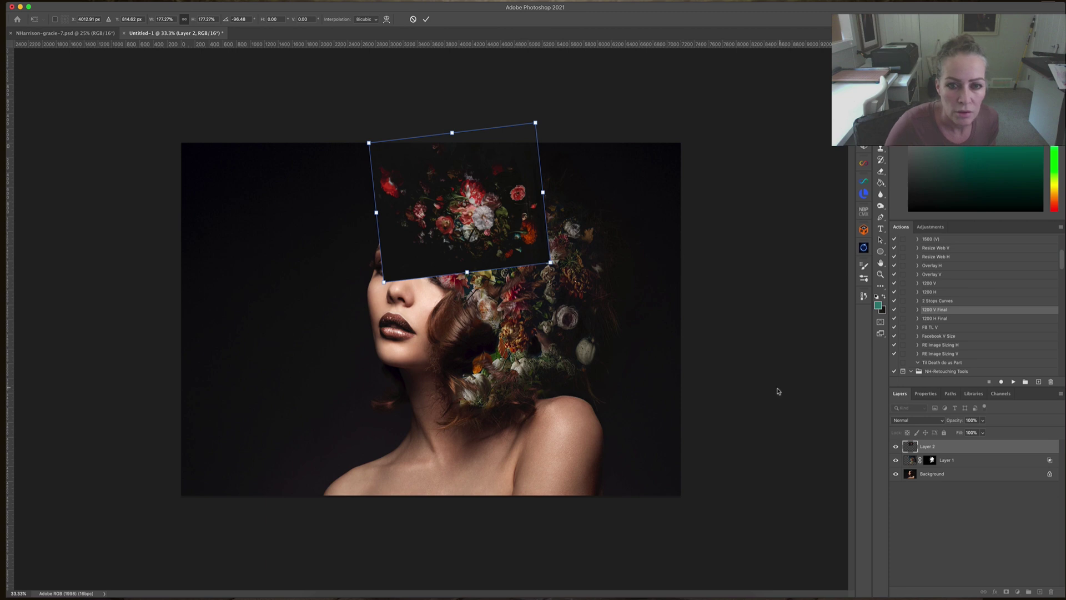
{"action": "key", "text": "Return"}
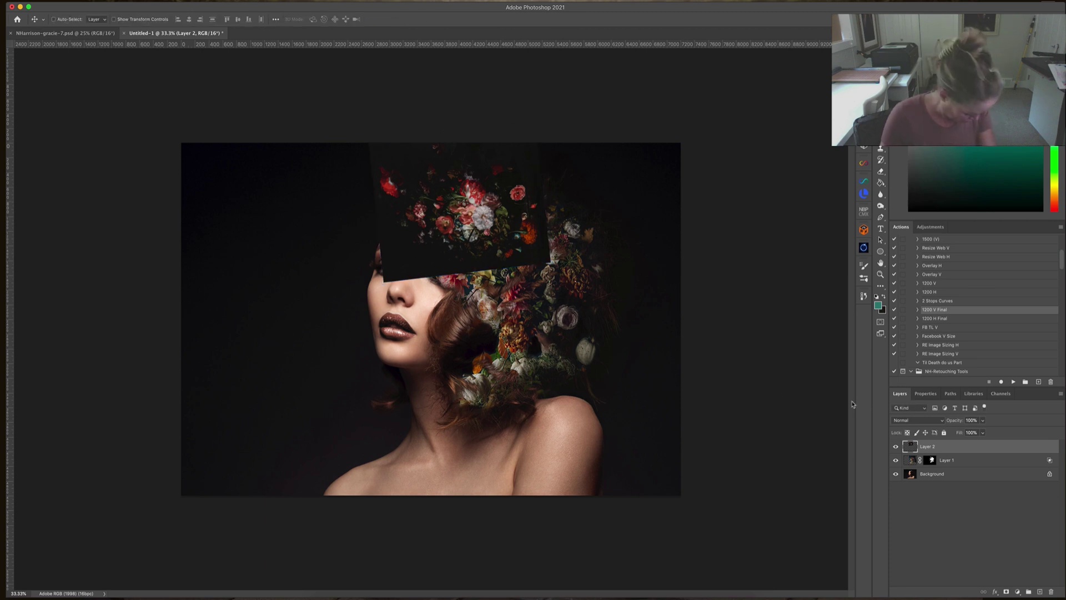
Step: Lower Layer 2's opacity to 53%, turn the layer nearly upside down and position its flowers along the top of the hair
{"action": "left_click", "coordinate": [982, 419]}
{"action": "left_click_drag", "start_coordinate": [985, 432], "coordinate": [965, 432]}
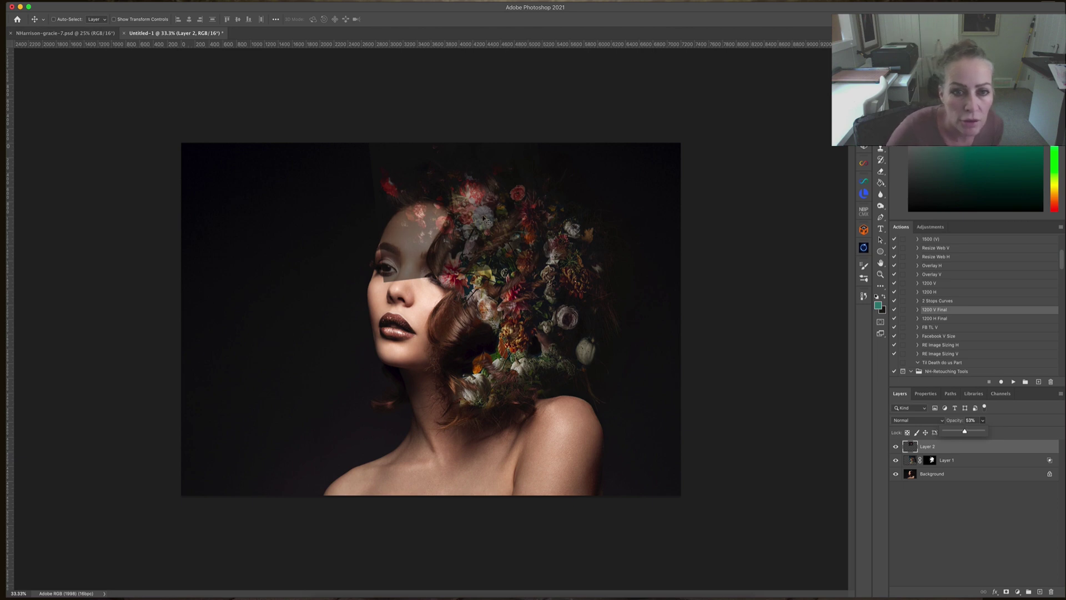
{"action": "mouse_move", "coordinate": [484, 220]}
{"action": "left_mouse_down"}
{"action": "mouse_move", "coordinate": [482, 201]}
{"action": "mouse_move", "coordinate": [491, 251]}
{"action": "mouse_move", "coordinate": [470, 183]}
{"action": "mouse_move", "coordinate": [594, 166]}
{"action": "mouse_move", "coordinate": [492, 173]}
{"action": "mouse_move", "coordinate": [472, 188]}
{"action": "mouse_move", "coordinate": [468, 208]}
{"action": "mouse_move", "coordinate": [476, 203]}
{"action": "mouse_move", "coordinate": [483, 223]}
{"action": "mouse_move", "coordinate": [484, 209]}
{"action": "left_mouse_up"}
{"action": "key", "text": "super"}
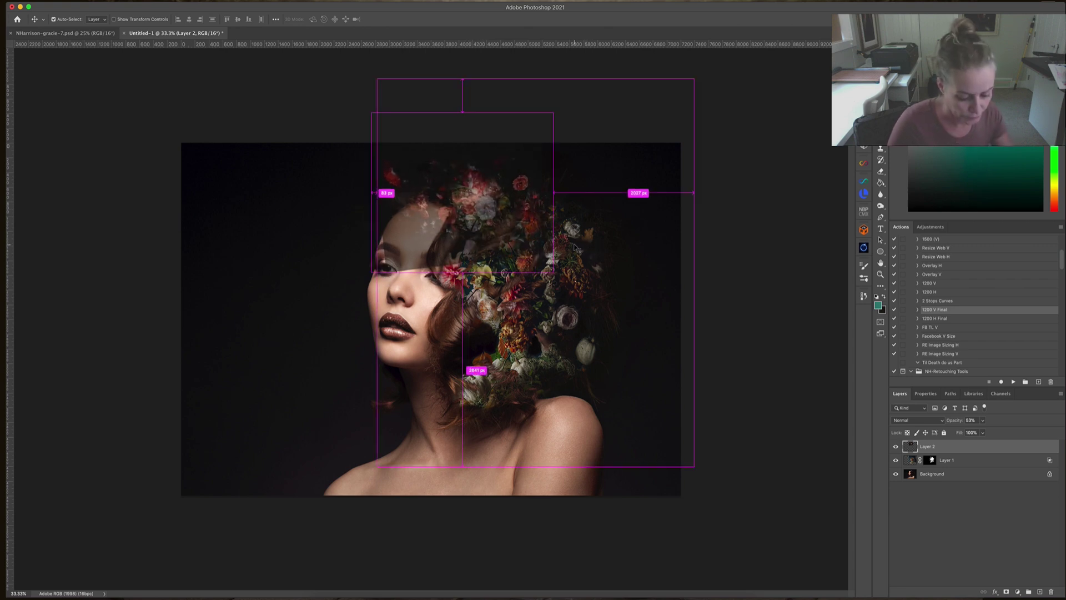
{"action": "key", "text": "super+t"}
{"action": "left_click_drag", "start_coordinate": [608, 247], "coordinate": [356, 128]}
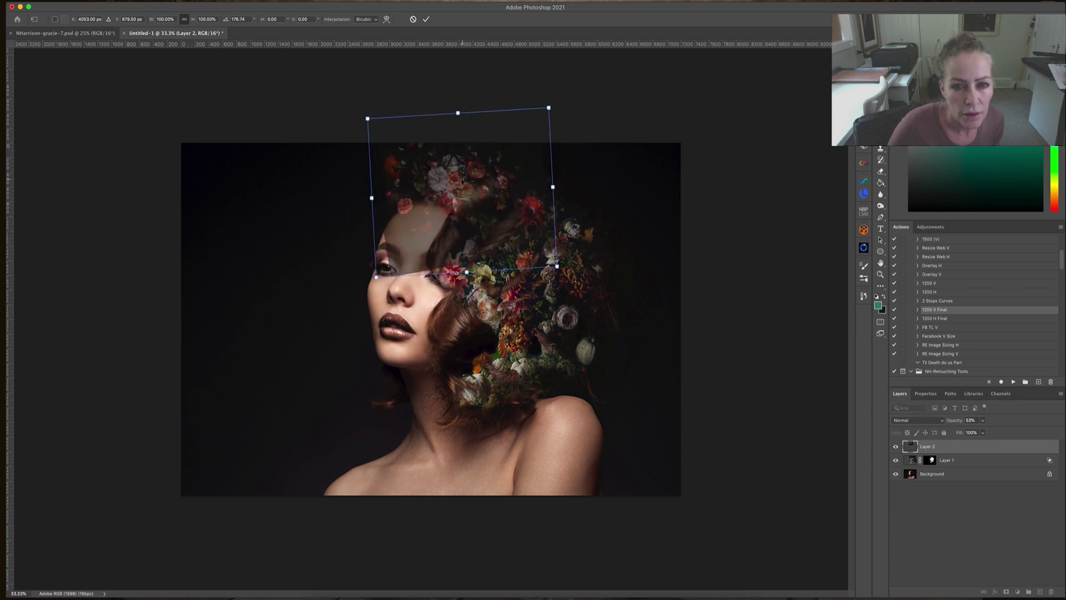
{"action": "mouse_move", "coordinate": [461, 180]}
{"action": "left_mouse_down"}
{"action": "mouse_move", "coordinate": [486, 176]}
{"action": "mouse_move", "coordinate": [454, 178]}
{"action": "mouse_move", "coordinate": [473, 198]}
{"action": "left_mouse_up"}
{"action": "key", "text": "Return"}
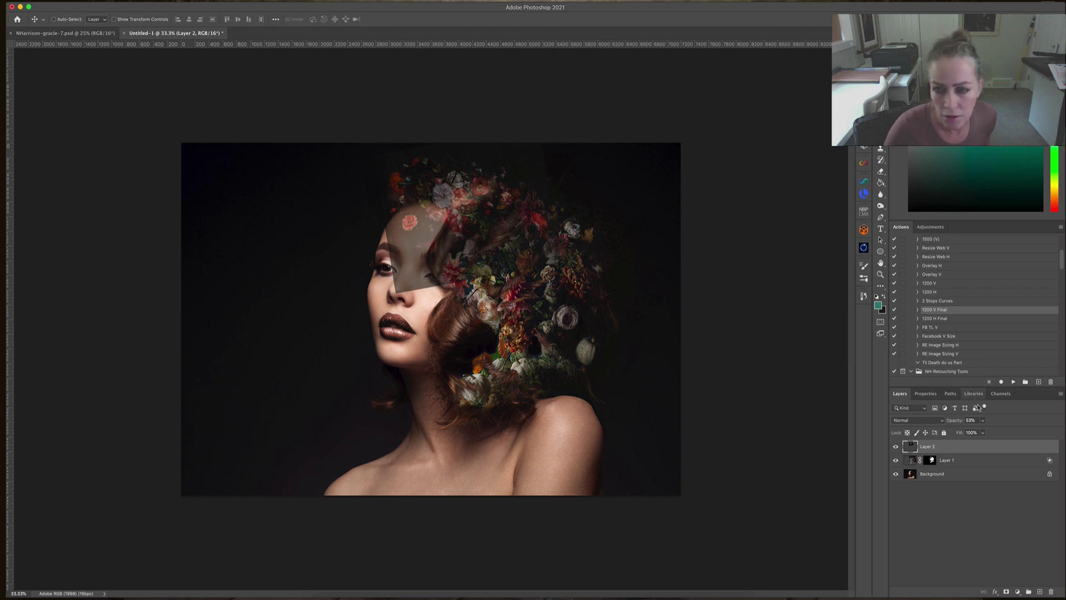
Step: Restore Layer 2's opacity to 100% and set its Blend If Red highlight limit for the underlying layer to about 169
{"action": "left_click", "coordinate": [982, 420]}
{"action": "left_click_drag", "start_coordinate": [981, 432], "coordinate": [1027, 433]}
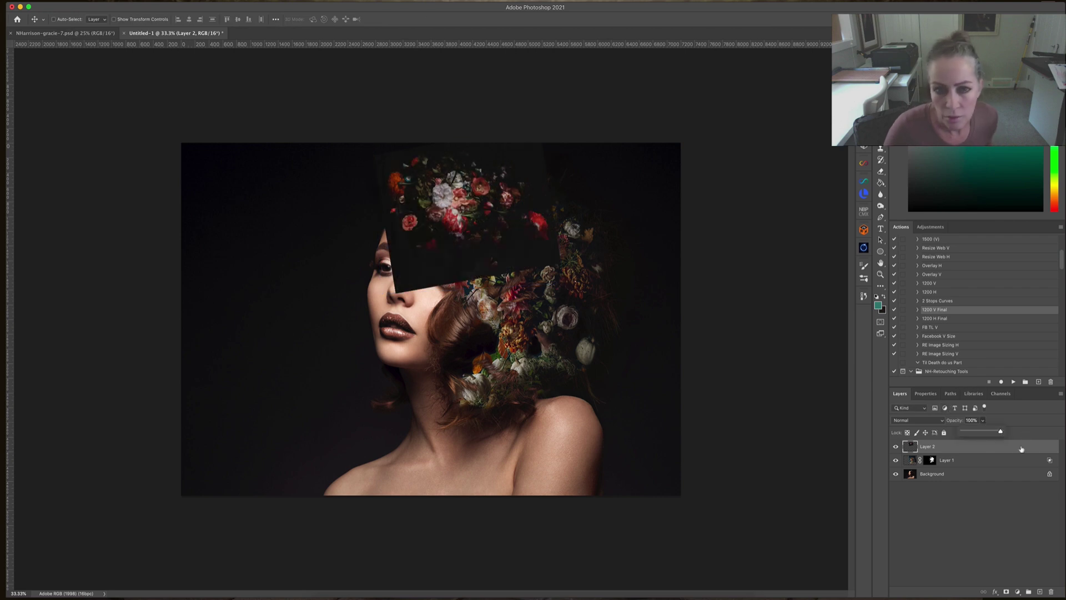
{"action": "double_click", "coordinate": [979, 447]}
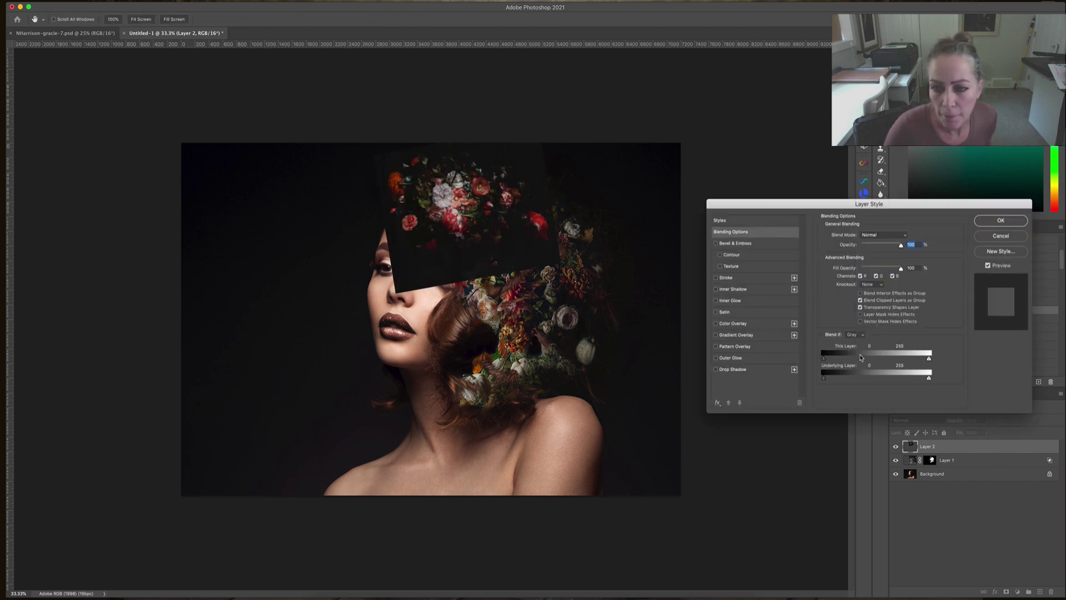
{"action": "left_click", "coordinate": [859, 335]}
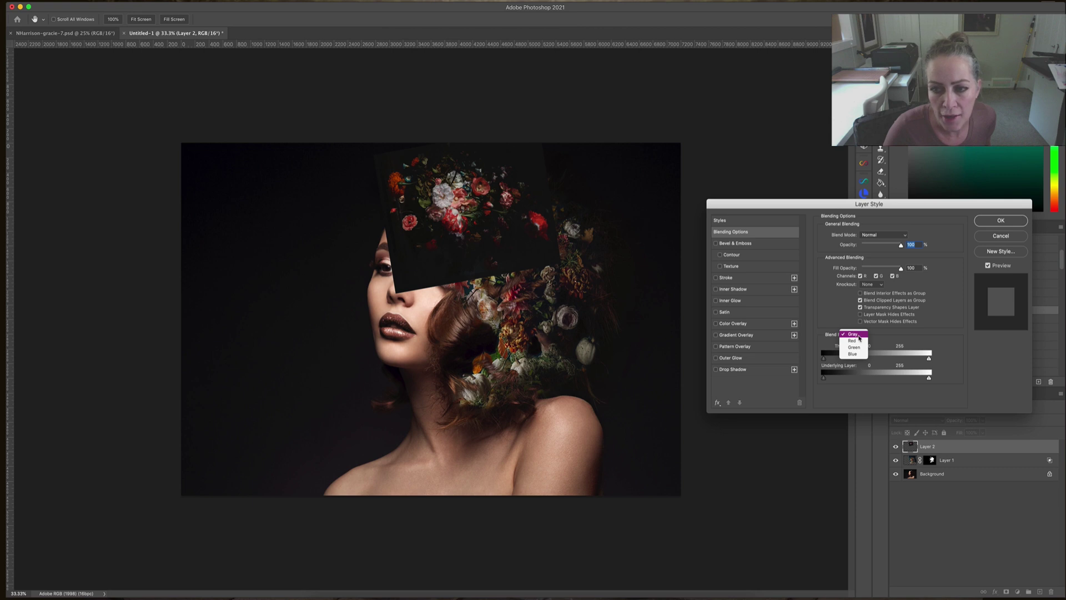
{"action": "left_click", "coordinate": [852, 340]}
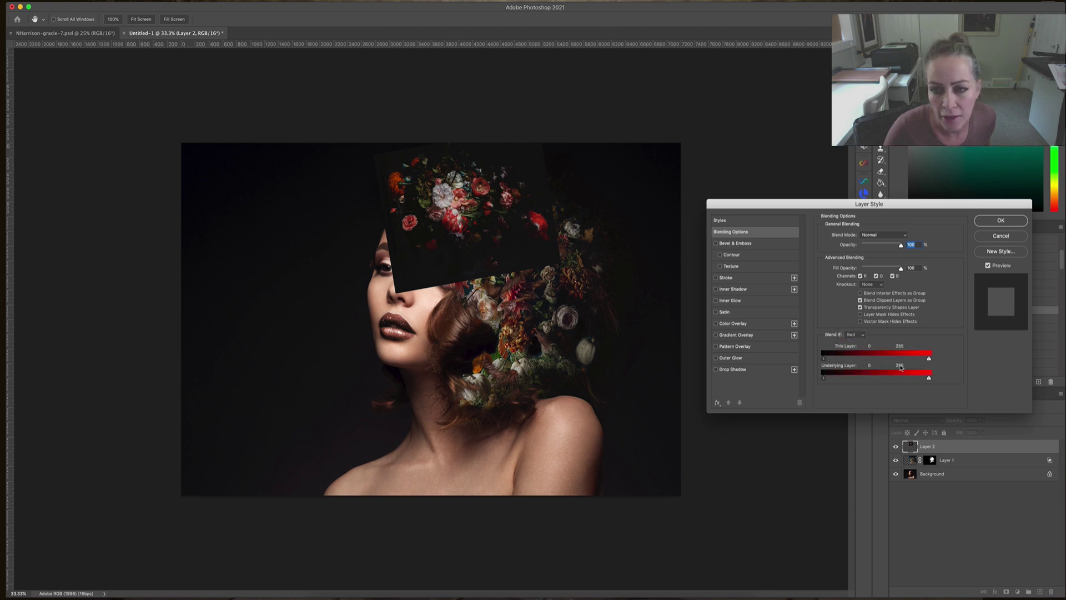
{"action": "left_click_drag", "start_coordinate": [929, 380], "coordinate": [833, 376]}
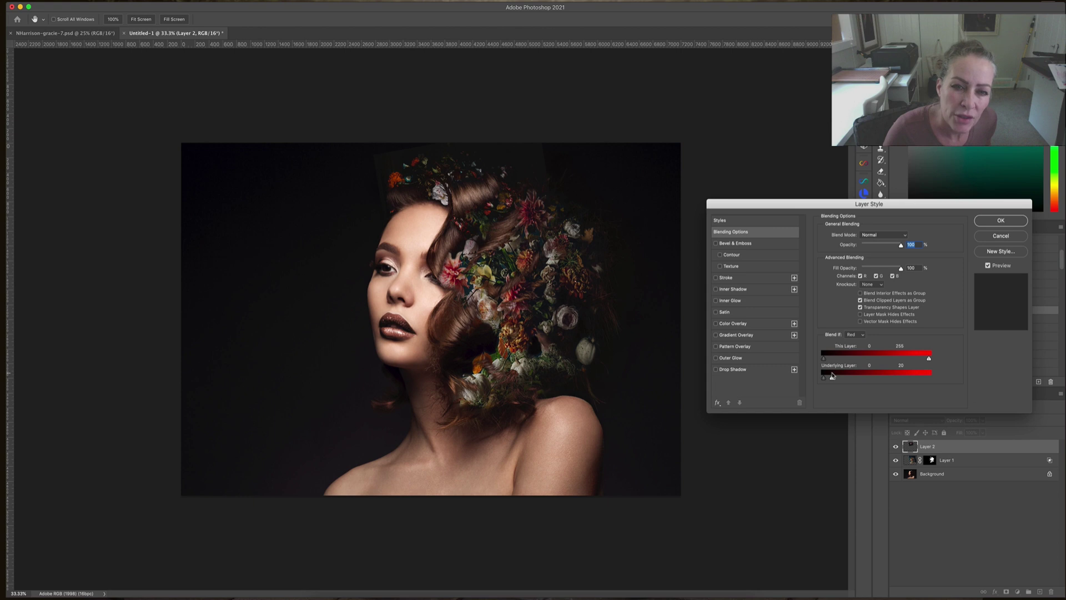
{"action": "left_click_drag", "start_coordinate": [832, 376], "coordinate": [894, 368]}
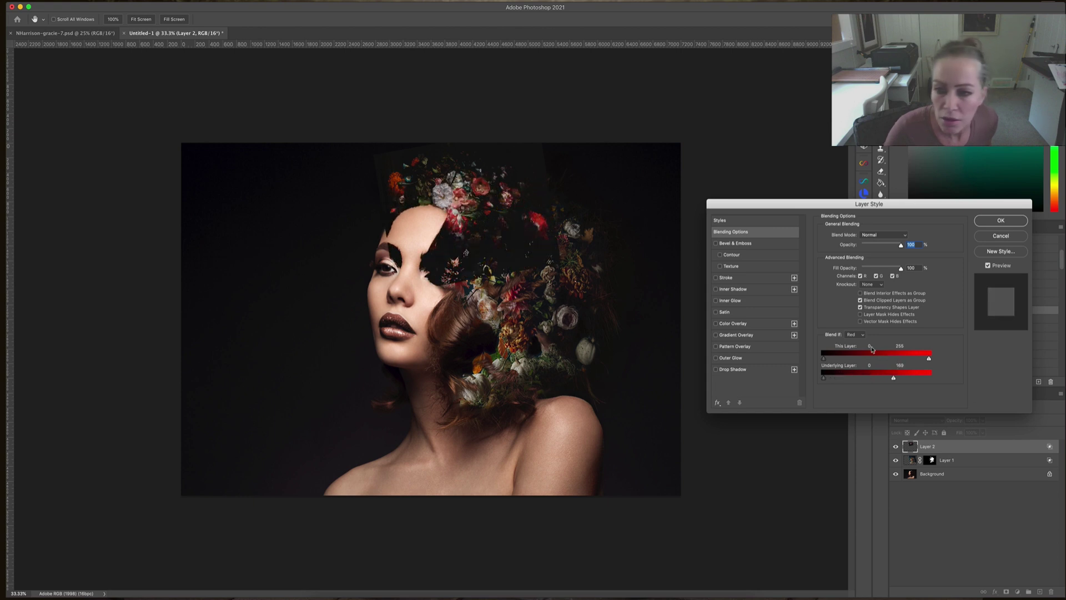
Step: Split Layer 2's Blend If Green highlight limit for the underlying layer to 12 / 31, apply the style and compare with the layer hidden
{"action": "left_click", "coordinate": [855, 334]}
{"action": "left_click", "coordinate": [854, 340]}
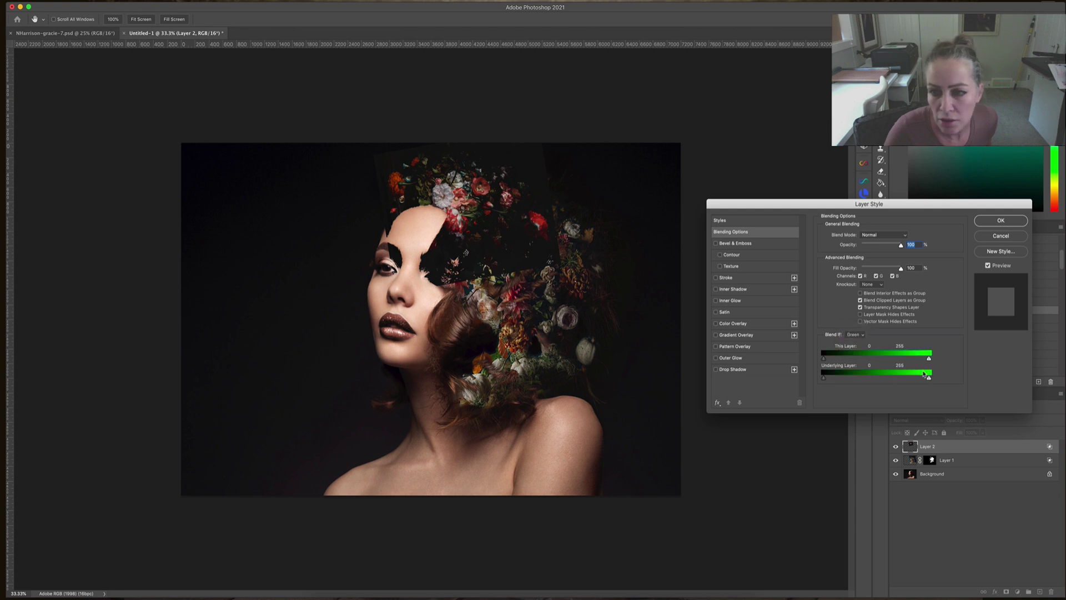
{"action": "left_click_drag", "start_coordinate": [929, 378], "coordinate": [836, 378]}
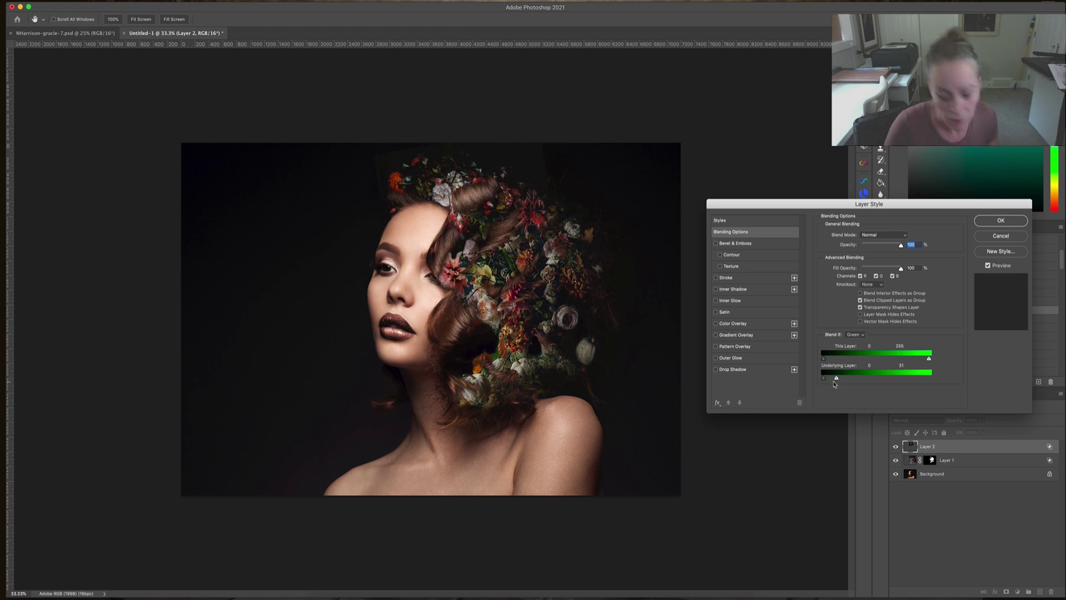
{"action": "left_click_drag", "start_coordinate": [835, 378], "coordinate": [831, 378]}
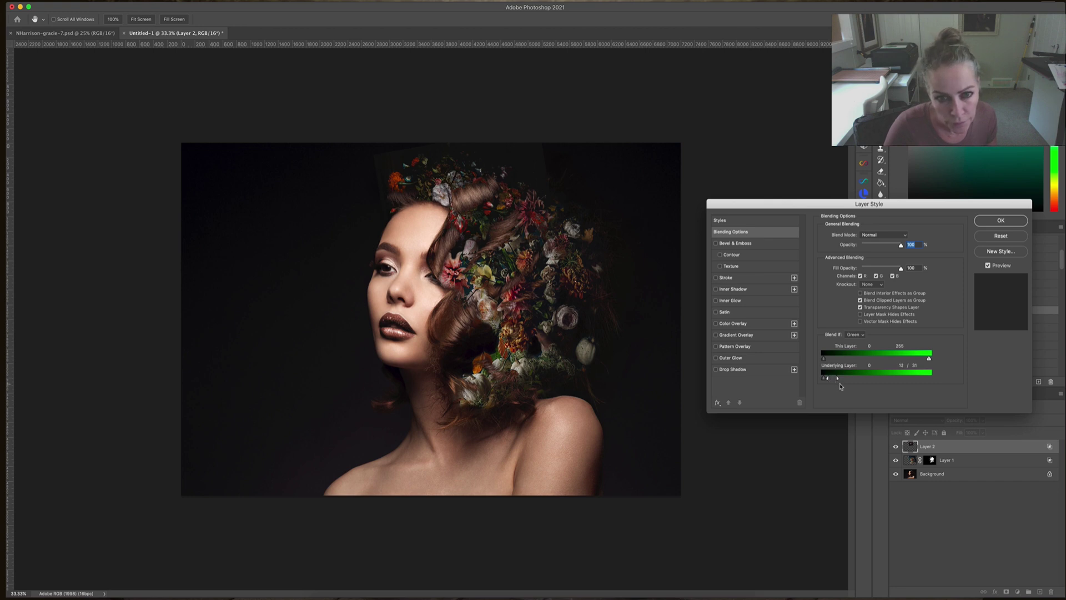
{"action": "left_click", "coordinate": [996, 220]}
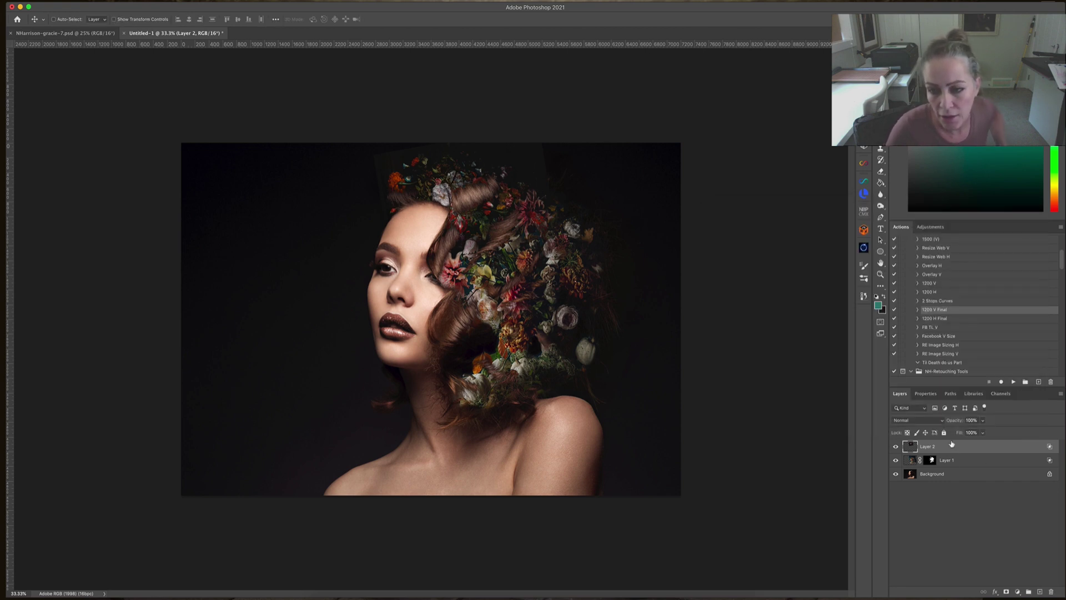
{"action": "left_click", "coordinate": [896, 446]}
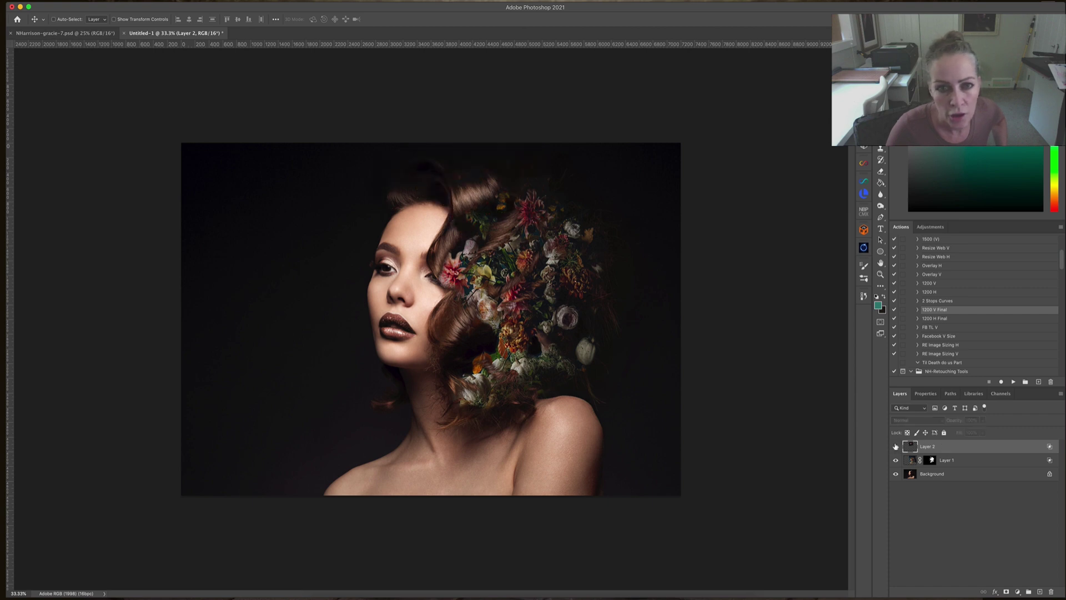
{"action": "left_click", "coordinate": [895, 446]}
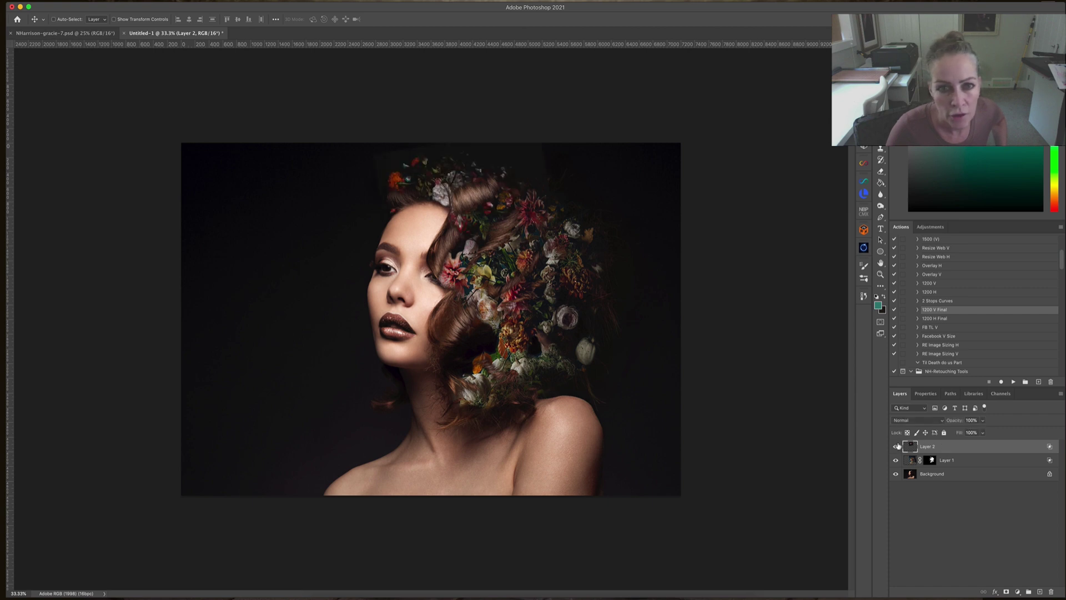
Step: Add a white layer mask to Layer 2 and paint black on it to hide the image's visible edges above the hair
{"action": "left_click", "coordinate": [1006, 591]}
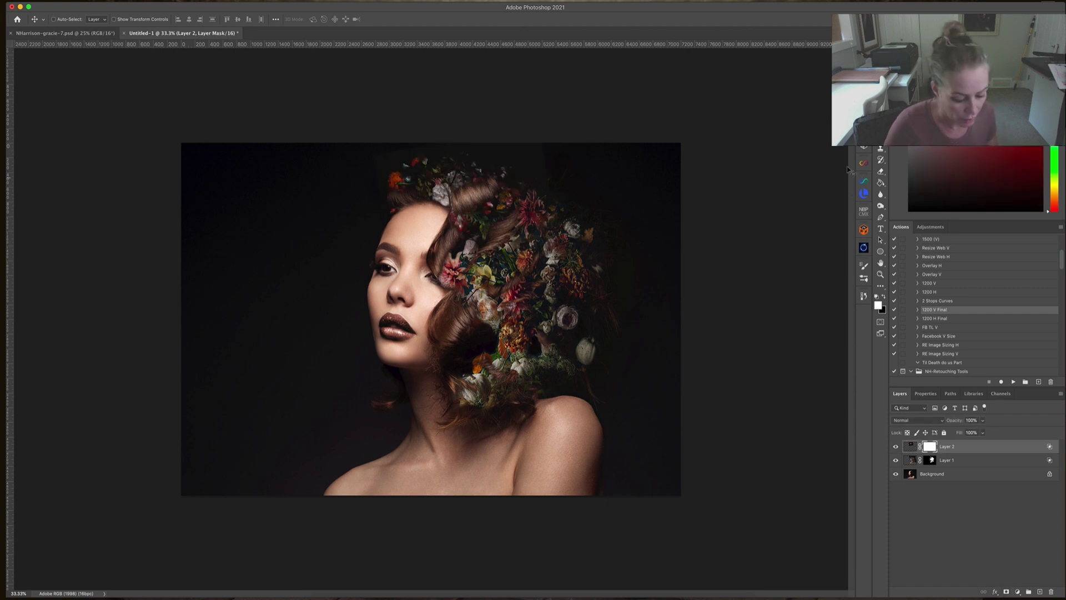
{"action": "key", "text": "x"}
{"action": "key", "text": "b"}
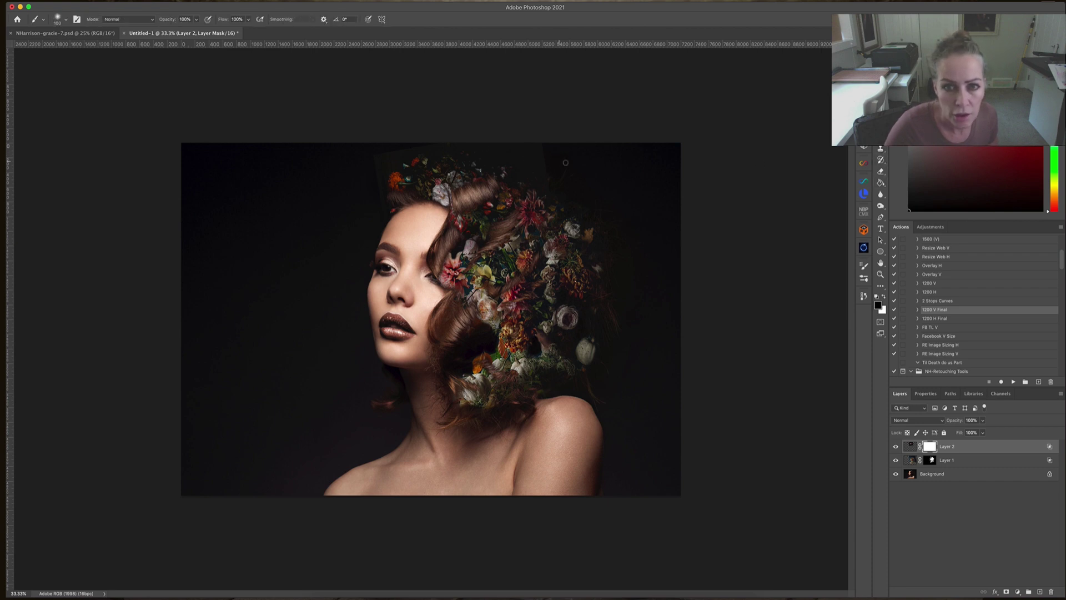
{"action": "mouse_move", "coordinate": [565, 163]}
{"action": "left_mouse_down"}
{"action": "mouse_move", "coordinate": [551, 136]}
{"action": "mouse_move", "coordinate": [548, 159]}
{"action": "mouse_move", "coordinate": [586, 147]}
{"action": "mouse_move", "coordinate": [567, 156]}
{"action": "mouse_move", "coordinate": [546, 147]}
{"action": "mouse_move", "coordinate": [590, 151]}
{"action": "mouse_move", "coordinate": [434, 137]}
{"action": "mouse_move", "coordinate": [402, 140]}
{"action": "mouse_move", "coordinate": [373, 164]}
{"action": "left_mouse_up"}
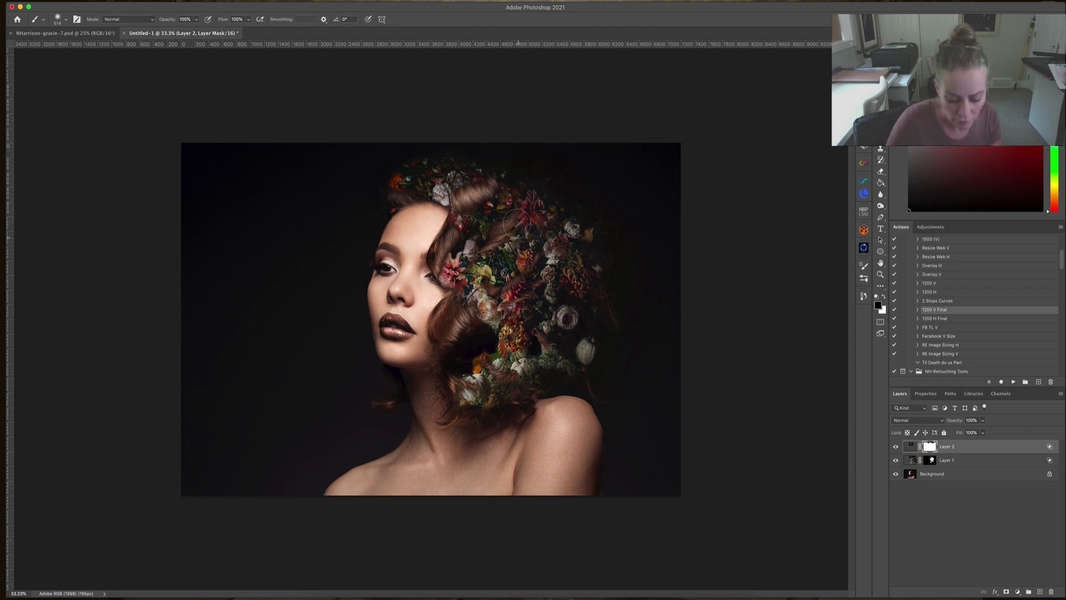
Step: Reduce the brush size and paint white on Layer 2's mask to bring back flowers along the top of the hair
{"action": "key", "text": "bracketleft"}
{"action": "key", "text": "bracketleft"}
{"action": "key", "text": "bracketleft"}
{"action": "key", "text": "bracketleft"}
{"action": "key", "text": "bracketleft"}
{"action": "key", "text": "bracketleft"}
{"action": "key", "text": "bracketleft"}
{"action": "key", "text": "bracketleft"}
{"action": "key", "text": "bracketleft"}
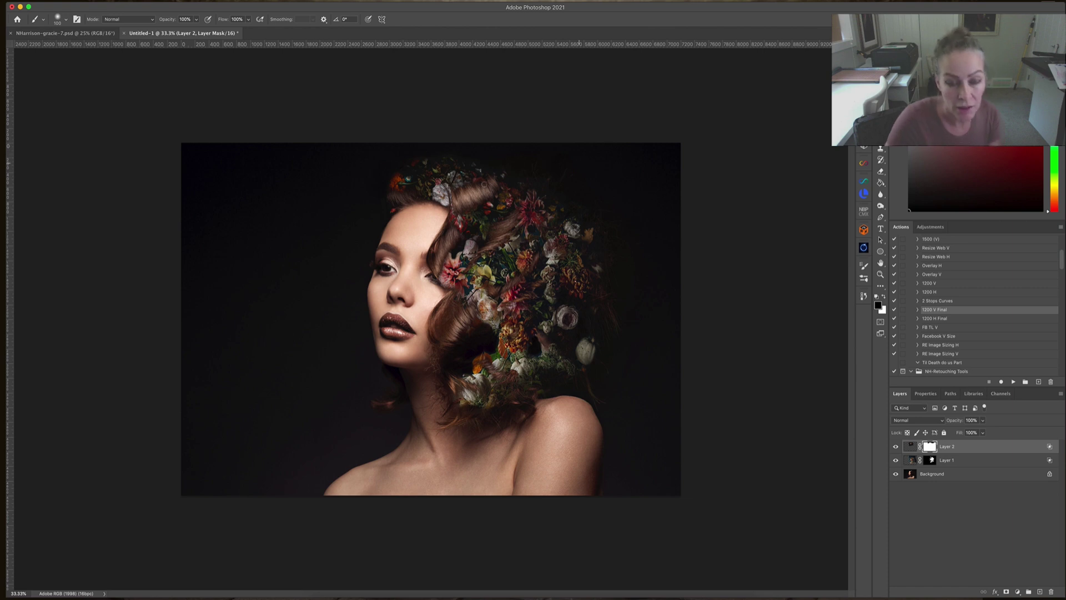
{"action": "key", "text": "x"}
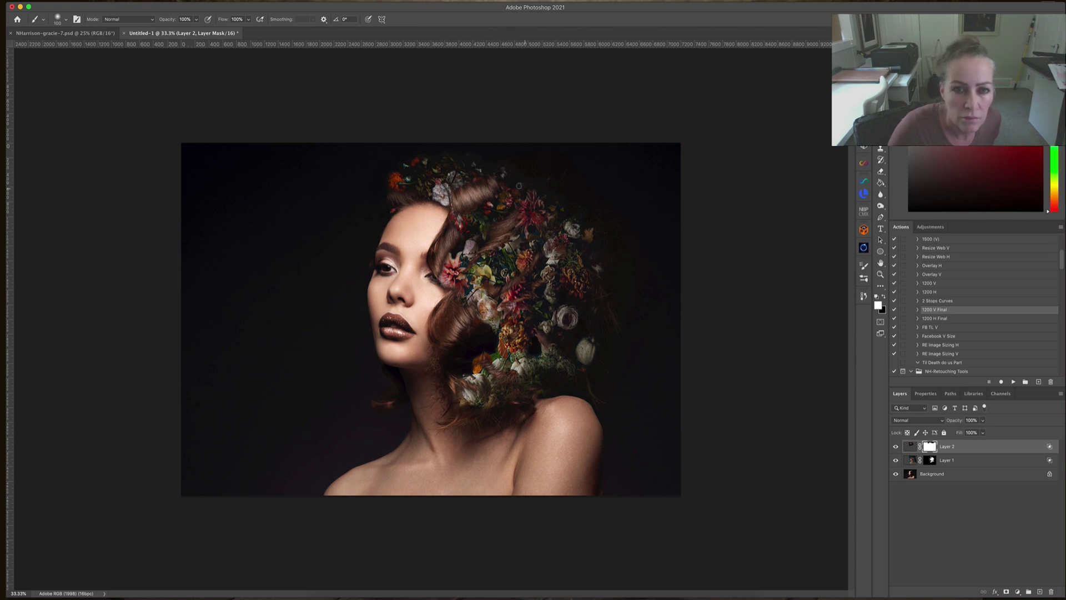
Step: Toggle Layer 2's visibility repeatedly to compare the portrait with and without the second floral image
{"action": "left_click", "coordinate": [895, 448]}
{"action": "left_click", "coordinate": [896, 448]}
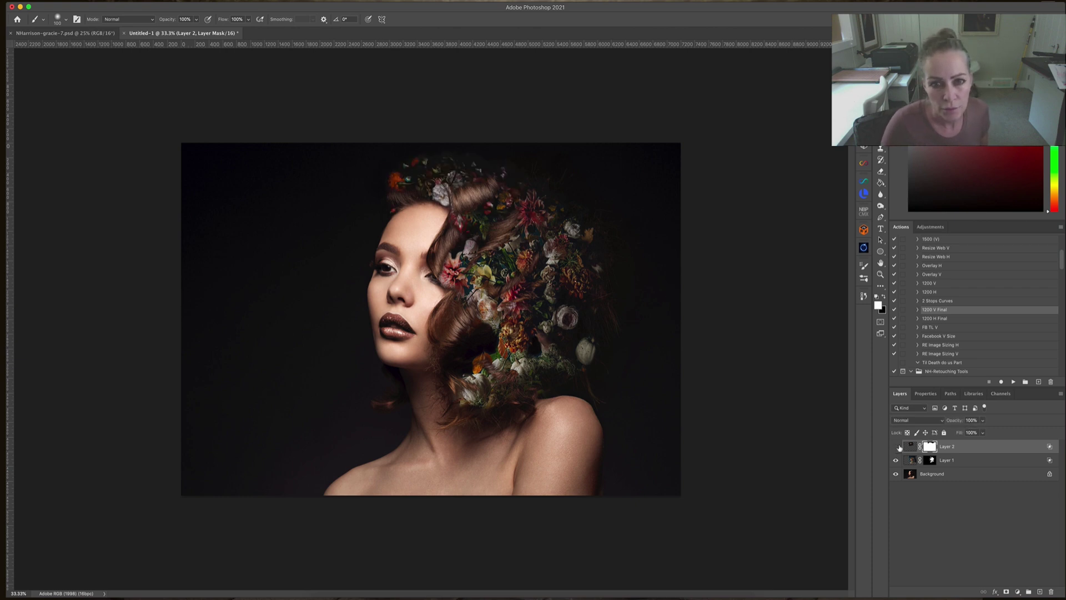
{"action": "left_click", "coordinate": [897, 448]}
{"action": "left_click", "coordinate": [899, 447]}
{"action": "left_click", "coordinate": [899, 447]}
{"action": "left_click", "coordinate": [901, 447]}
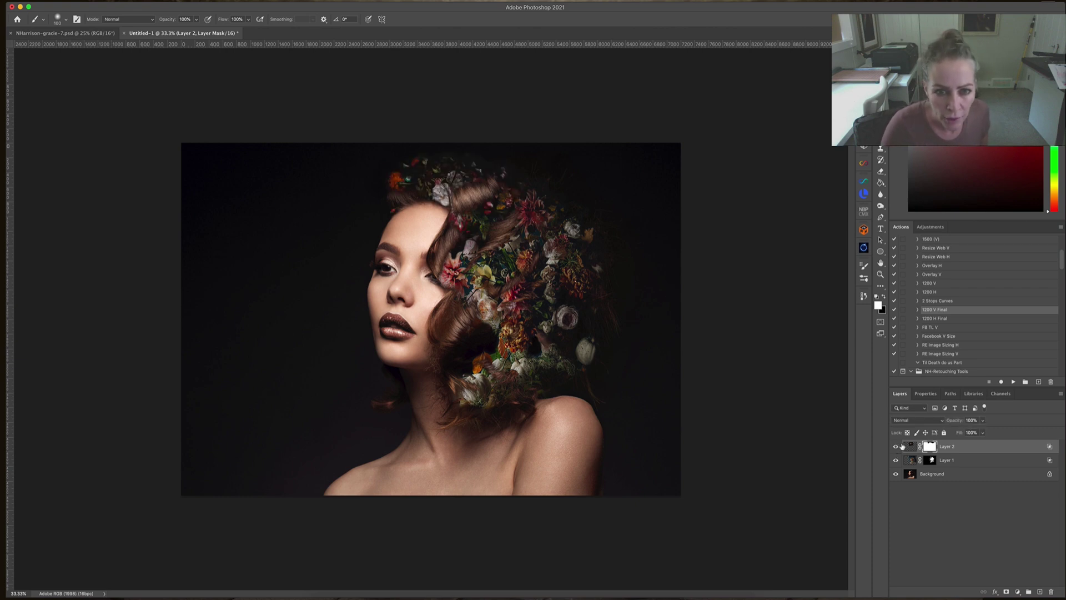
{"action": "left_click", "coordinate": [901, 446]}
{"action": "left_click", "coordinate": [905, 446]}
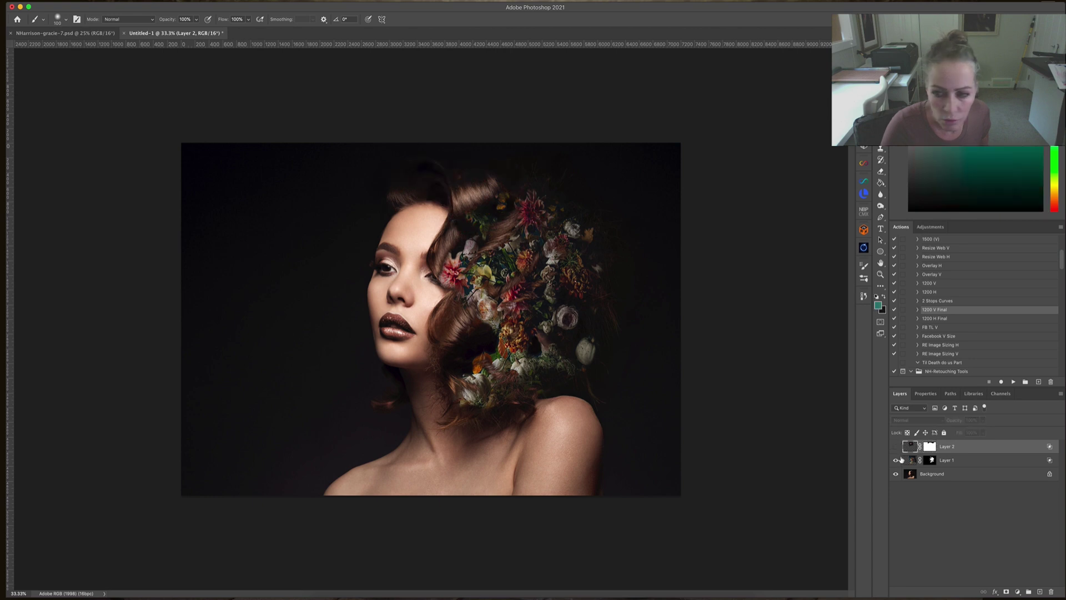
Step: Compare the portrait with and without Layer 2 once more and leave Layer 2 shown
{"action": "left_click", "coordinate": [896, 448]}
{"action": "left_click", "coordinate": [897, 448]}
{"action": "left_click", "coordinate": [897, 447]}
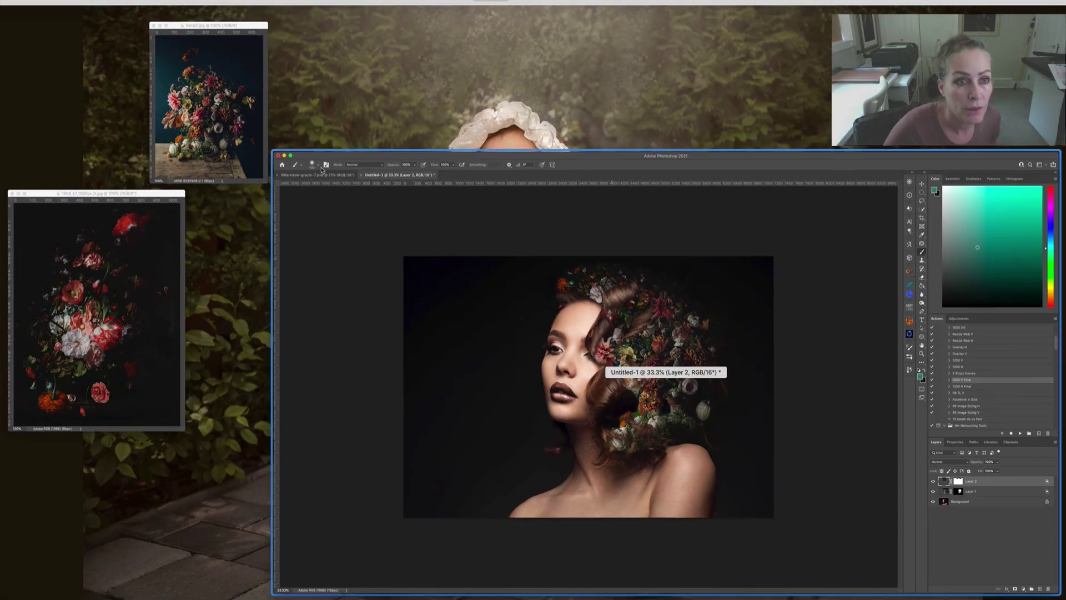
Step: Bring up the dark red-and-white floral image and copy it into the portrait document as a new layer
{"action": "left_click", "coordinate": [146, 257]}
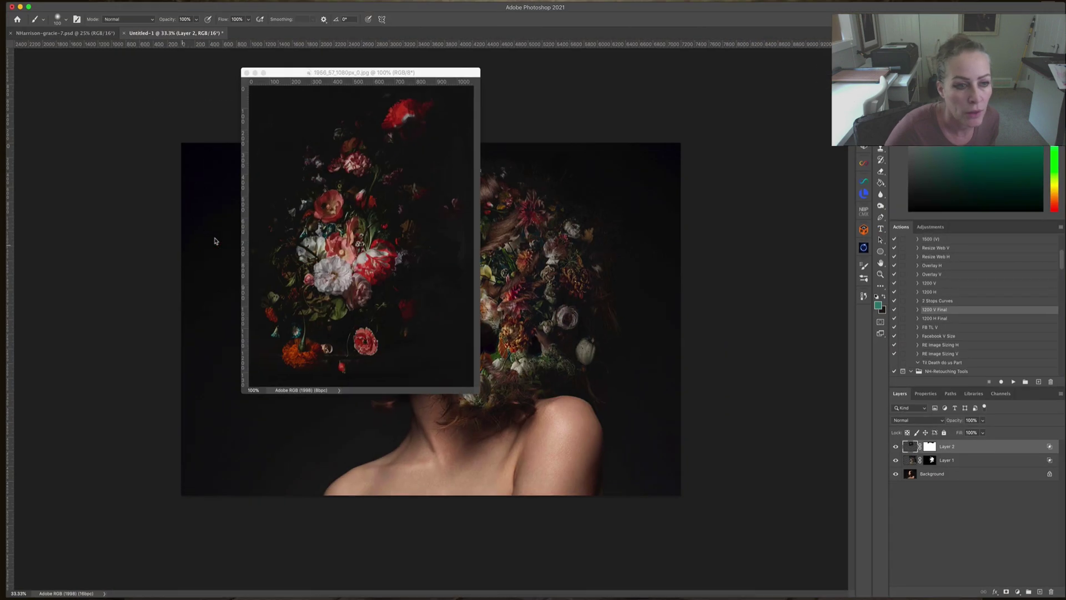
{"action": "left_click", "coordinate": [361, 72]}
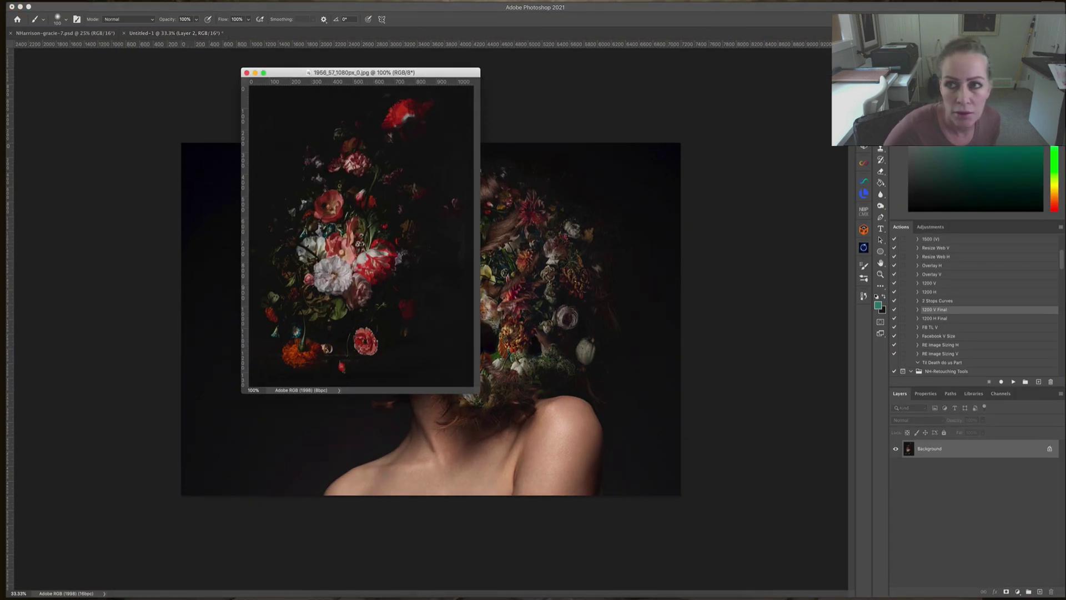
{"action": "left_click_drag", "start_coordinate": [364, 276], "coordinate": [362, 343]}
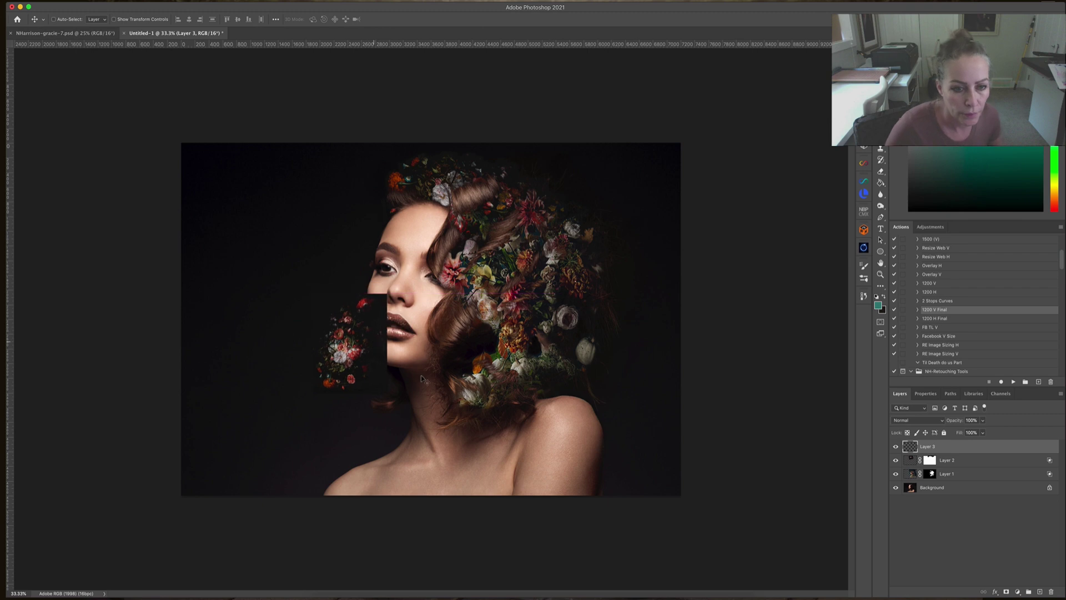
Step: Scale the new floral layer proportionally to about 237% and place it over the face and the dark area beside it
{"action": "key", "text": "ctrl+t"}
{"action": "left_click_drag", "start_coordinate": [386, 295], "coordinate": [489, 156]}
{"action": "left_click_drag", "start_coordinate": [410, 315], "coordinate": [405, 334]}
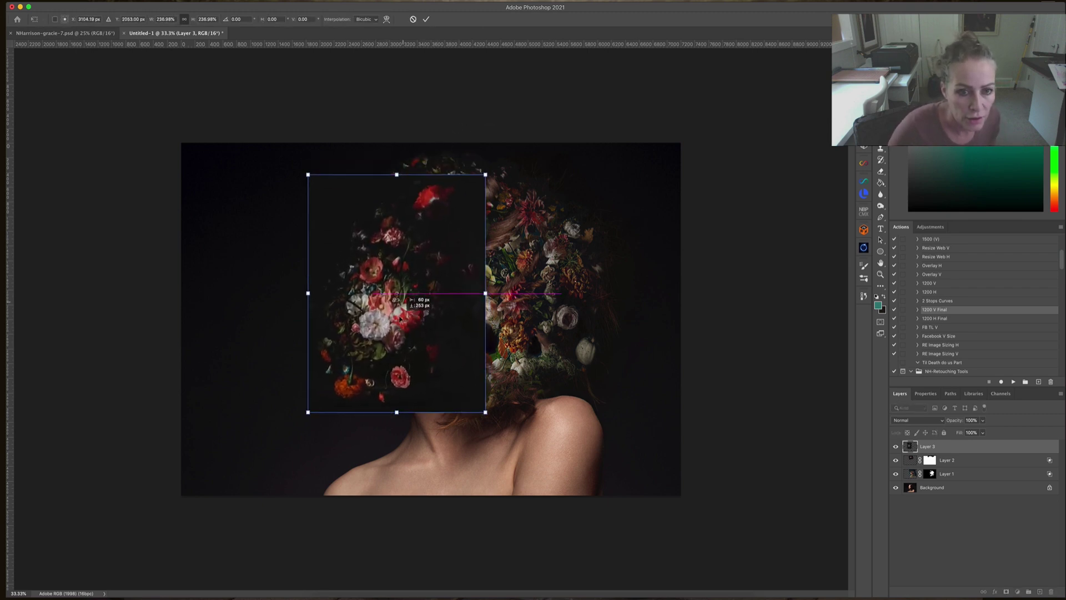
{"action": "left_click_drag", "start_coordinate": [412, 269], "coordinate": [405, 260]}
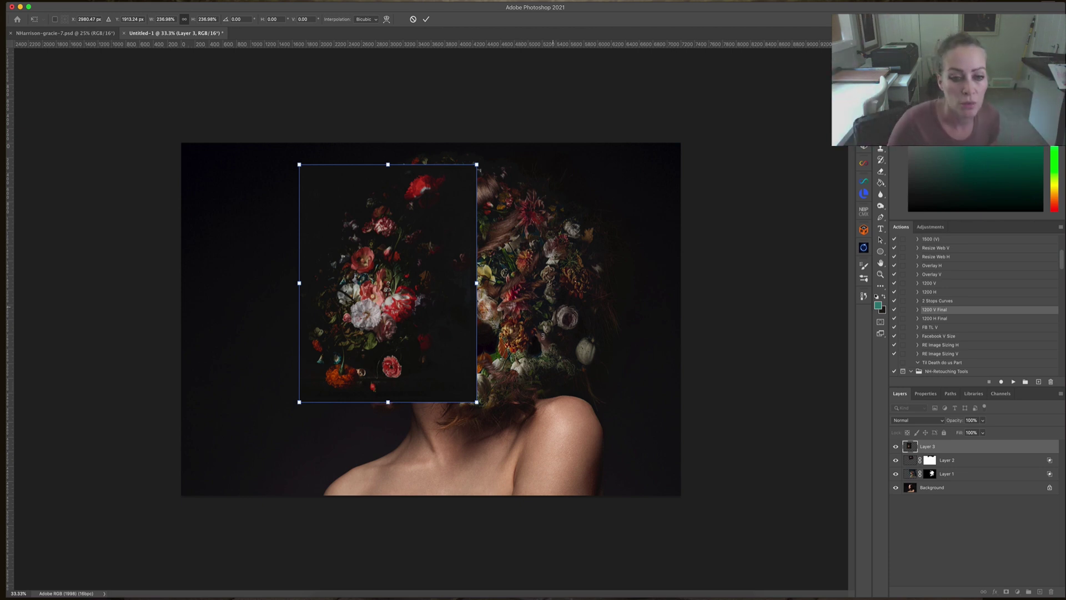
Step: Warp Layer 3 by pulling in its lower outer corner and curving the flowers around the head, and apply the transformation
{"action": "right_click", "coordinate": [394, 312]}
{"action": "left_click", "coordinate": [431, 378]}
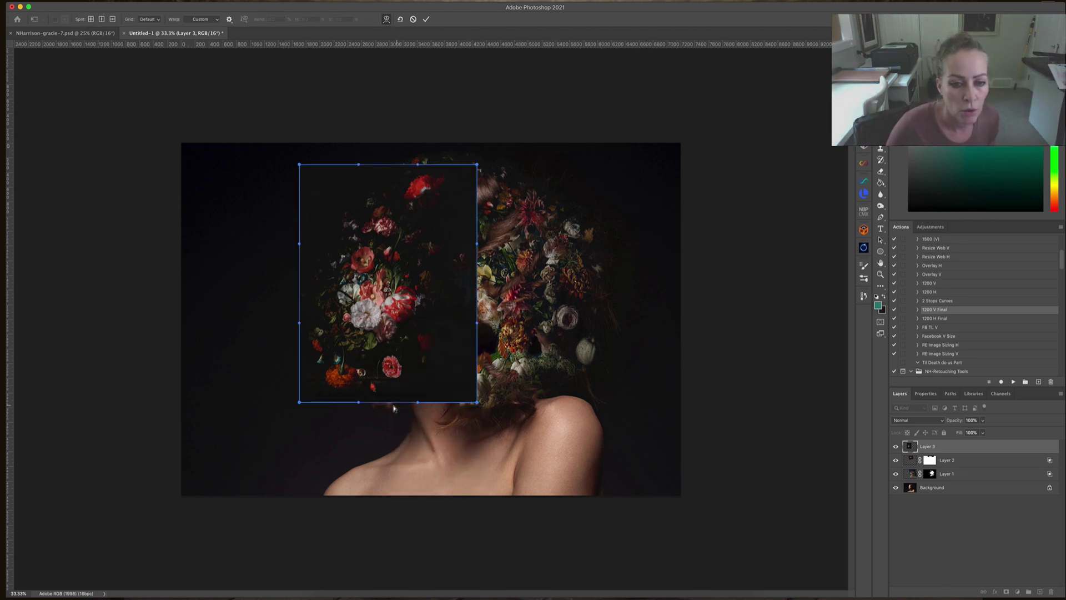
{"action": "left_click_drag", "start_coordinate": [389, 399], "coordinate": [337, 392]}
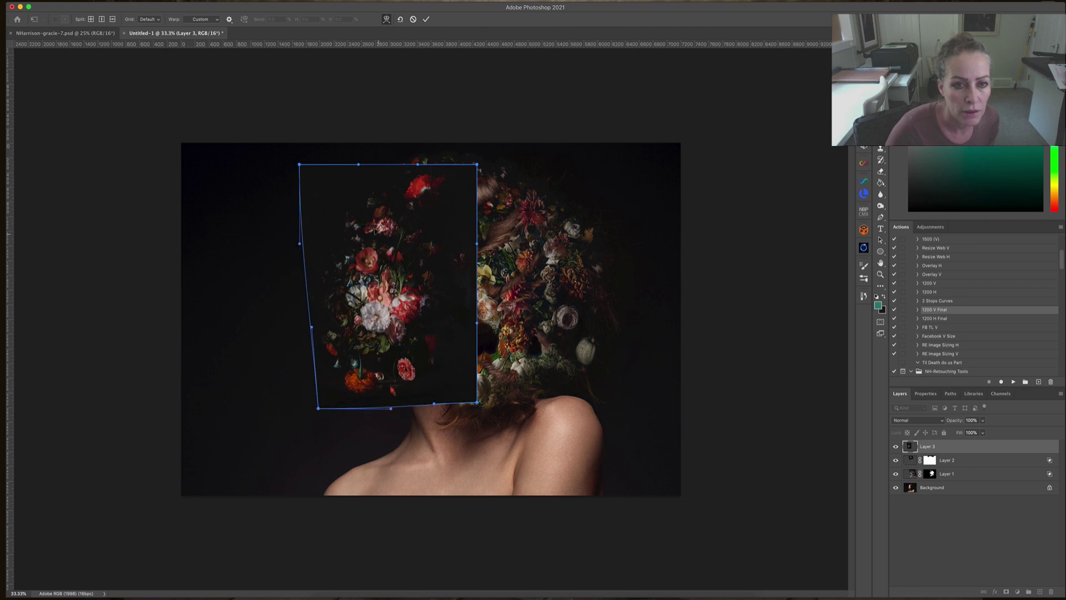
{"action": "left_click_drag", "start_coordinate": [376, 230], "coordinate": [368, 223]}
{"action": "left_click_drag", "start_coordinate": [411, 303], "coordinate": [403, 295]}
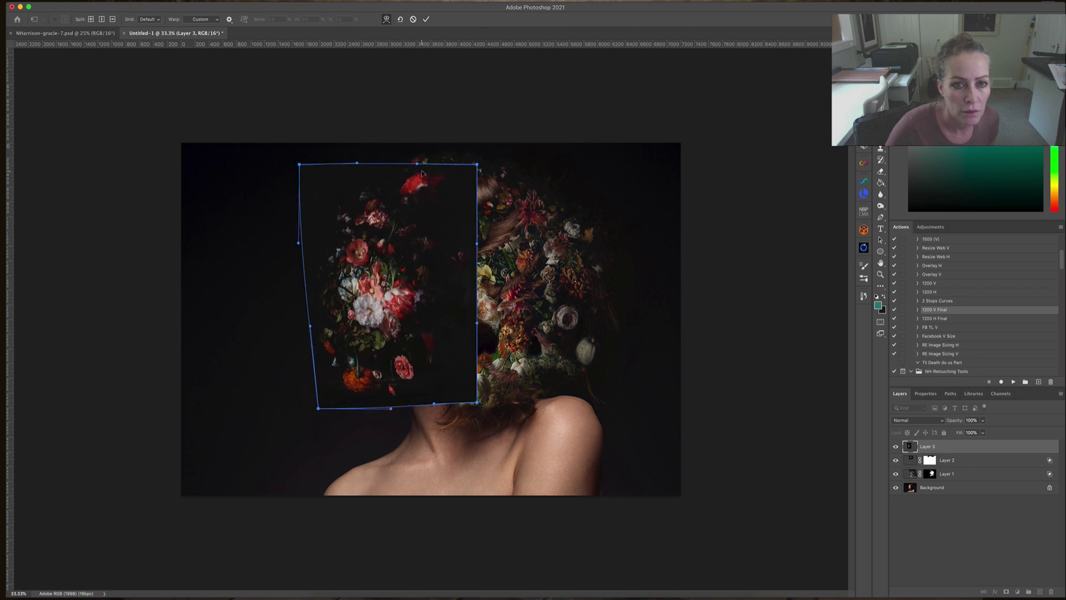
{"action": "left_click_drag", "start_coordinate": [421, 179], "coordinate": [422, 176]}
{"action": "key", "text": "Return"}
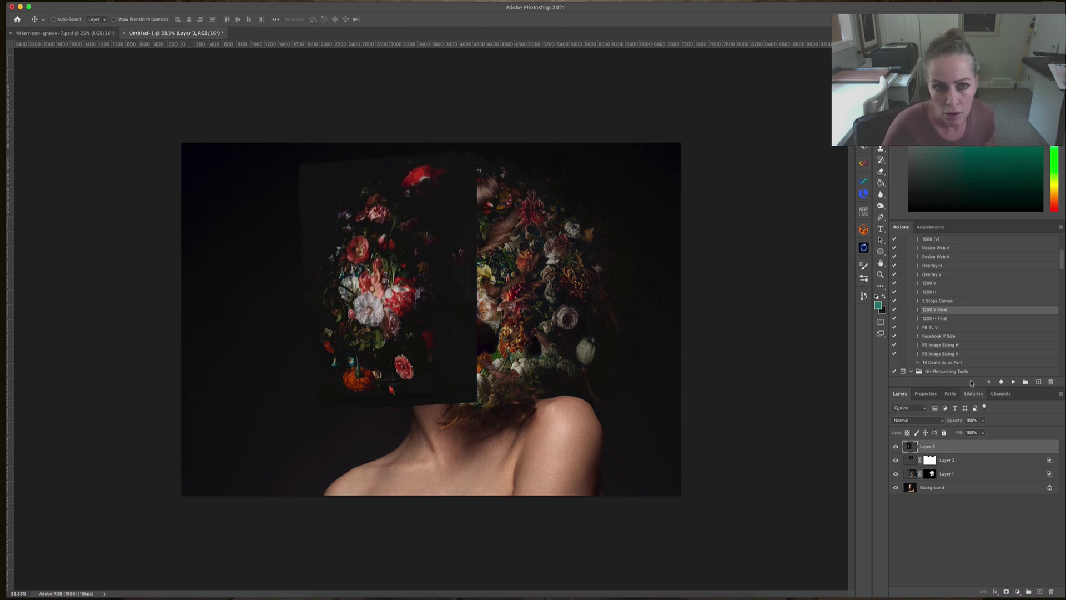
Step: Reposition Layer 3 slightly around the face with its opacity temporarily at about 45%, and restore the opacity to 100%
{"action": "left_click", "coordinate": [983, 421]}
{"action": "left_click_drag", "start_coordinate": [983, 432], "coordinate": [963, 432]}
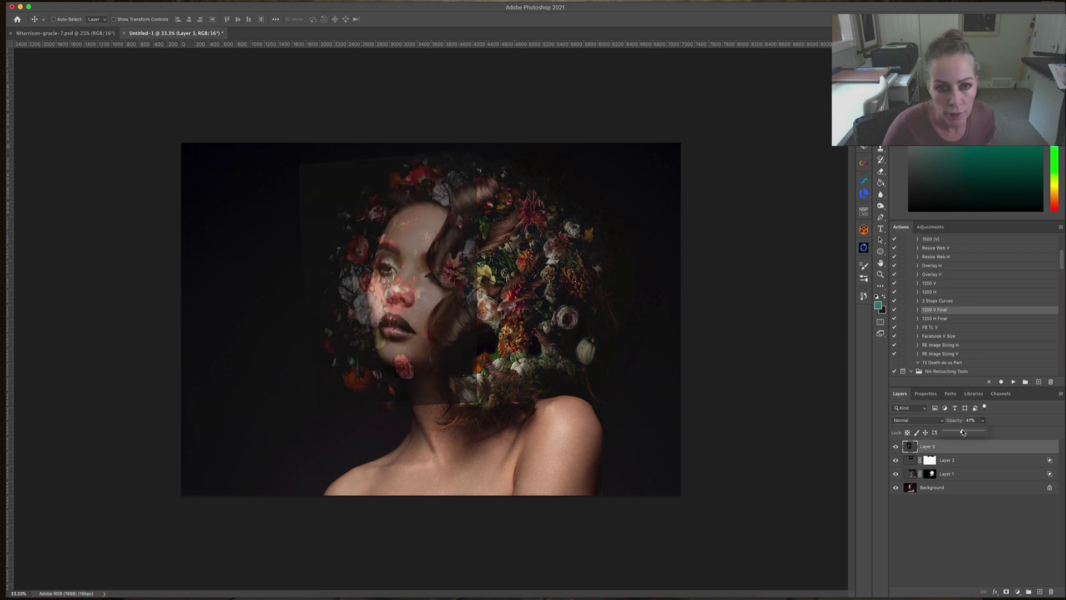
{"action": "left_click_drag", "start_coordinate": [362, 297], "coordinate": [356, 289]}
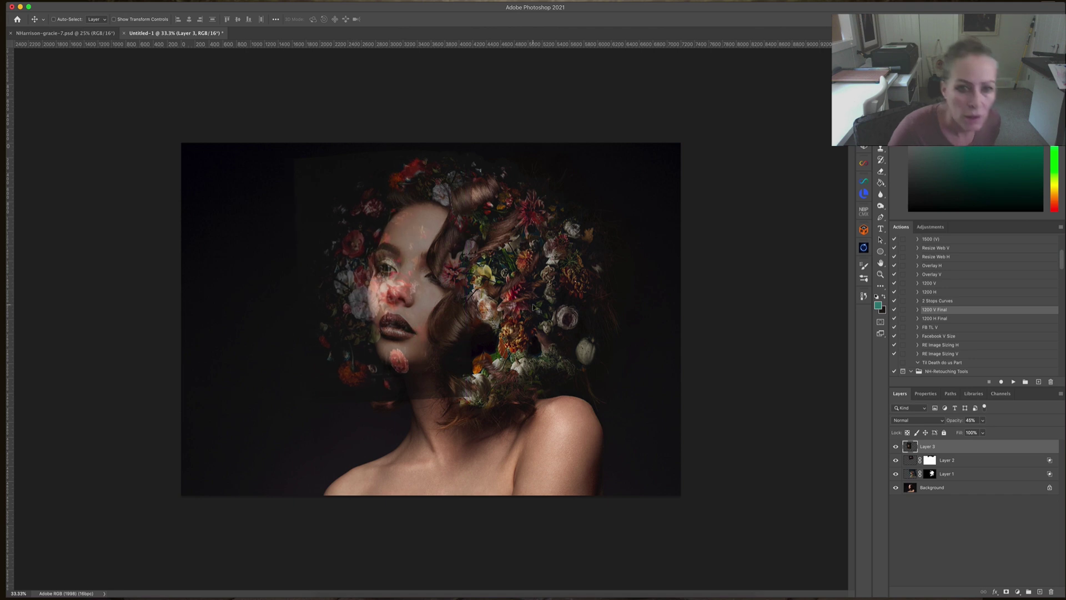
{"action": "left_click", "coordinate": [982, 421]}
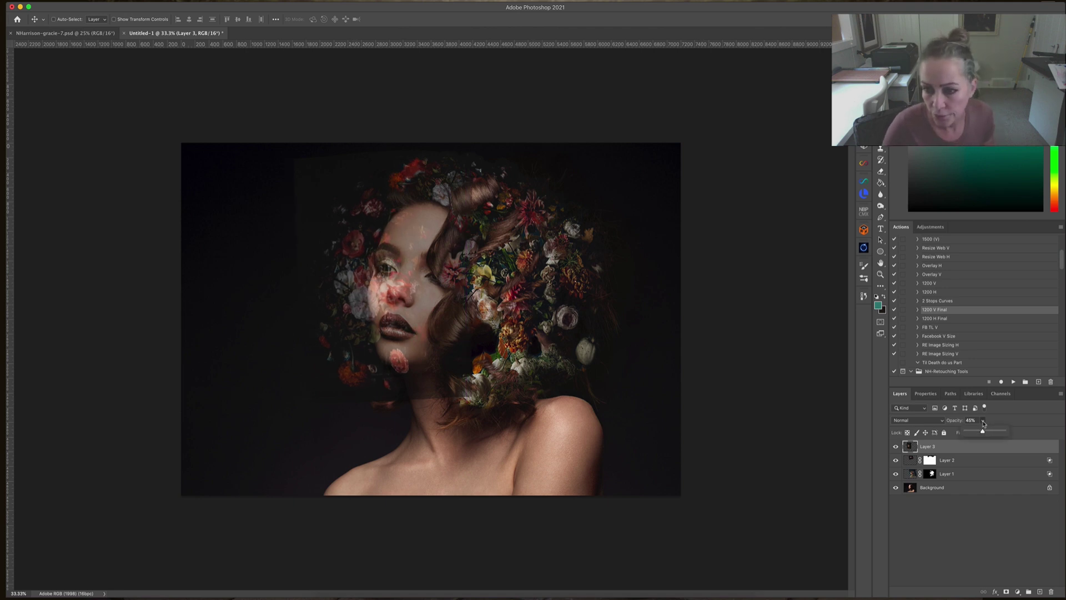
Step: Split Layer 3's Blend If Gray highlight limit for the underlying layer to 16 / 29 and apply the style
{"action": "double_click", "coordinate": [973, 448]}
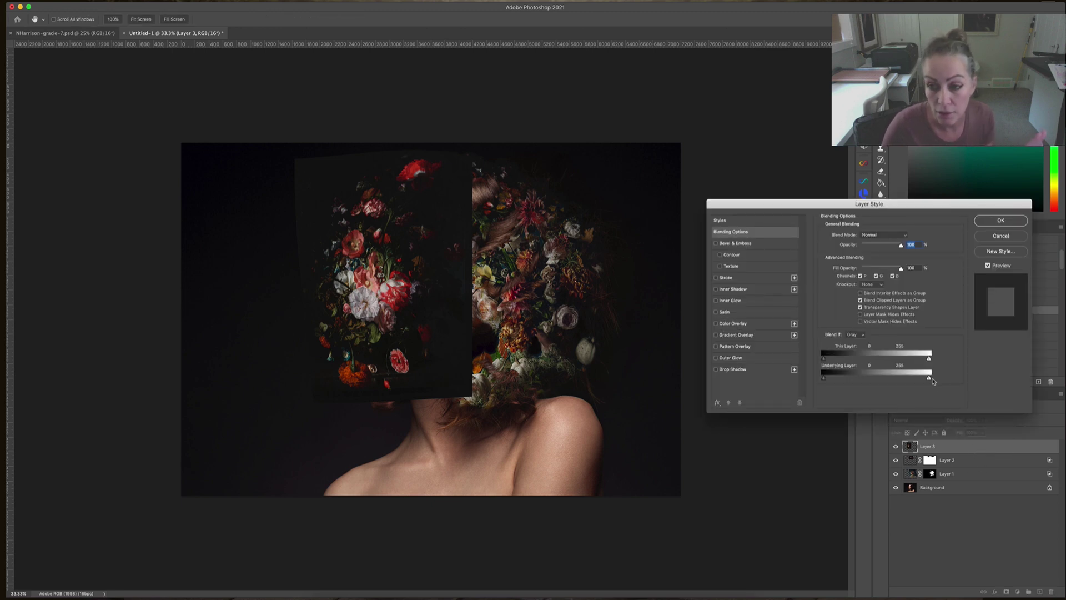
{"action": "left_click_drag", "start_coordinate": [926, 380], "coordinate": [832, 381]}
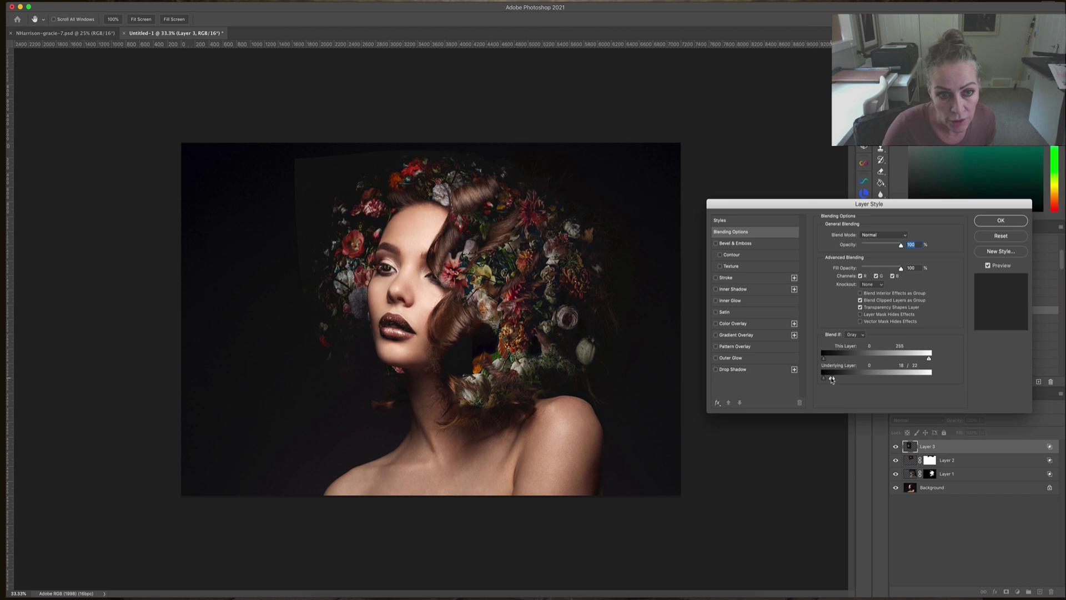
{"action": "left_click_drag", "start_coordinate": [835, 381], "coordinate": [836, 381]}
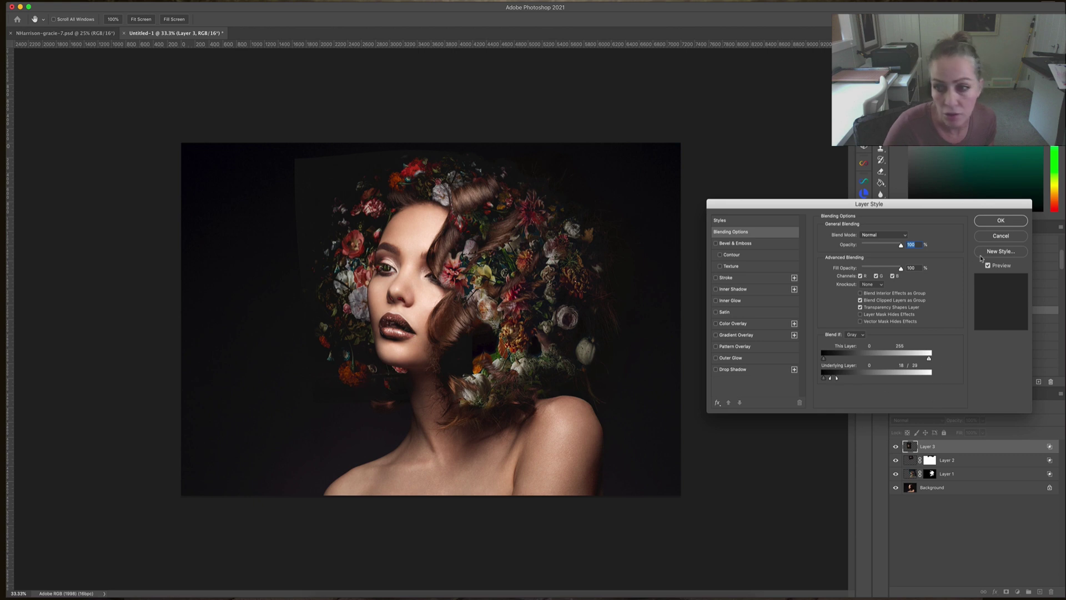
{"action": "left_click", "coordinate": [990, 223]}
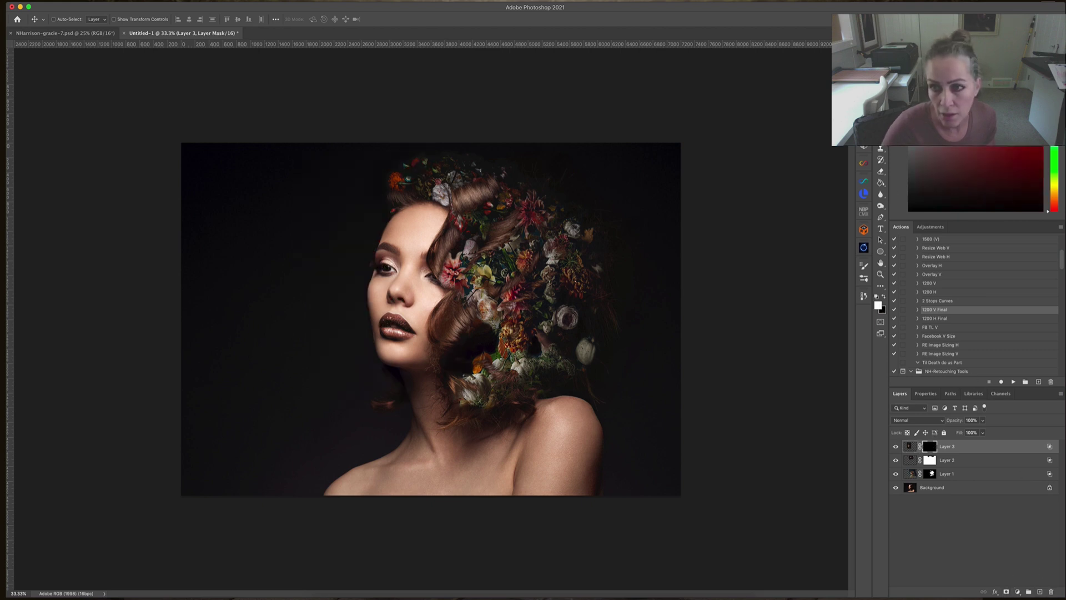
Step: Add a black mask to Layer 3 and paint white on it to reveal flowers beside the face from forehead to chin
{"action": "left_click", "coordinate": [881, 138]}
{"action": "mouse_move", "coordinate": [366, 209]}
{"action": "left_mouse_down"}
{"action": "mouse_move", "coordinate": [392, 194]}
{"action": "mouse_move", "coordinate": [373, 223]}
{"action": "mouse_move", "coordinate": [383, 190]}
{"action": "mouse_move", "coordinate": [360, 205]}
{"action": "mouse_move", "coordinate": [362, 263]}
{"action": "mouse_move", "coordinate": [349, 253]}
{"action": "mouse_move", "coordinate": [381, 190]}
{"action": "mouse_move", "coordinate": [366, 193]}
{"action": "mouse_move", "coordinate": [337, 260]}
{"action": "mouse_move", "coordinate": [328, 201]}
{"action": "mouse_move", "coordinate": [381, 184]}
{"action": "mouse_move", "coordinate": [337, 293]}
{"action": "left_mouse_up"}
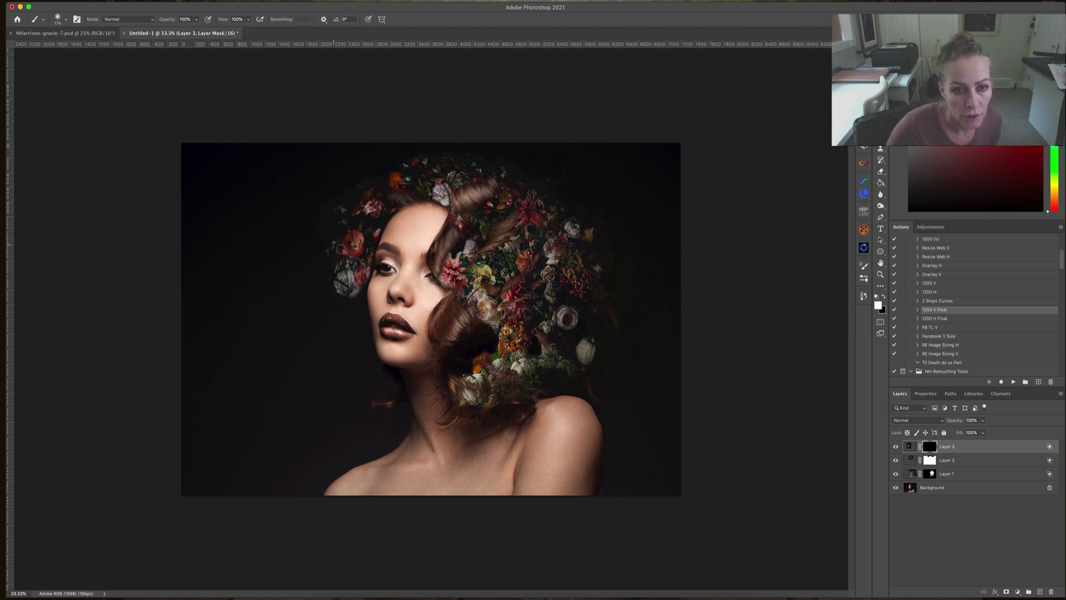
{"action": "mouse_move", "coordinate": [336, 247]}
{"action": "left_mouse_down"}
{"action": "mouse_move", "coordinate": [353, 304]}
{"action": "mouse_move", "coordinate": [359, 286]}
{"action": "mouse_move", "coordinate": [330, 287]}
{"action": "mouse_move", "coordinate": [369, 362]}
{"action": "mouse_move", "coordinate": [339, 336]}
{"action": "left_mouse_up"}
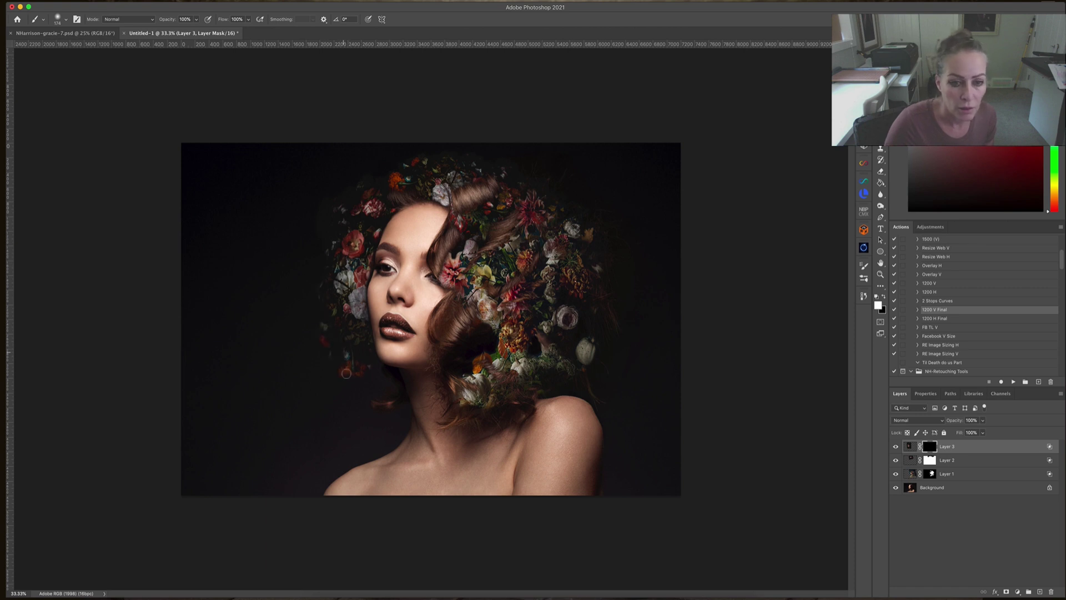
{"action": "mouse_move", "coordinate": [345, 374]}
{"action": "left_mouse_down"}
{"action": "mouse_move", "coordinate": [366, 388]}
{"action": "mouse_move", "coordinate": [371, 378]}
{"action": "mouse_move", "coordinate": [377, 393]}
{"action": "mouse_move", "coordinate": [389, 371]}
{"action": "left_mouse_up"}
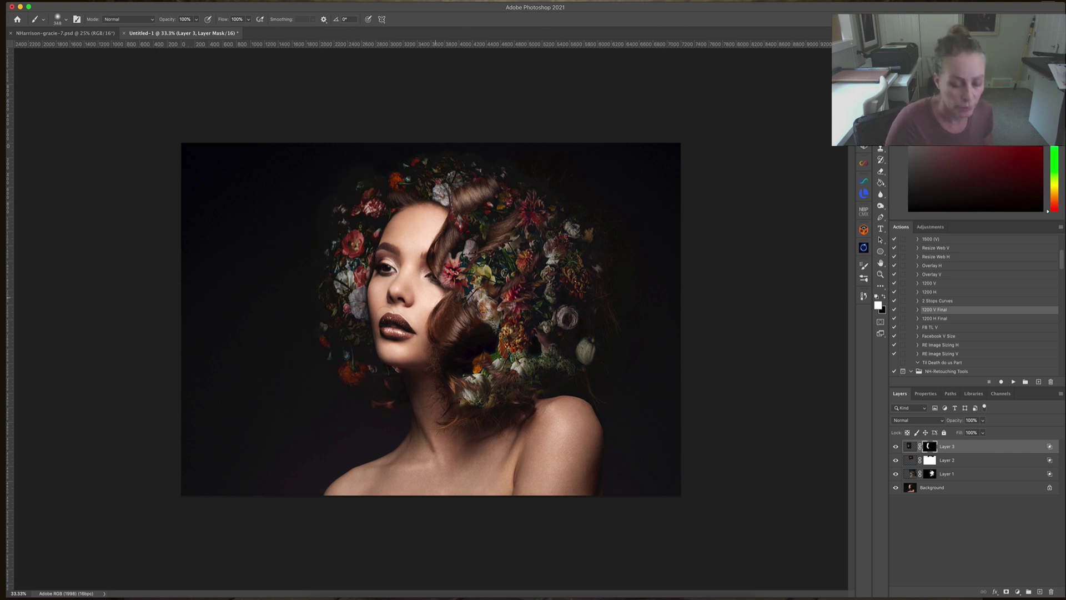
Step: With a much smaller brush, refine Layer 3's mask along the eye and upper cheek so the flowers meet the skin edge
{"action": "key", "text": "z"}
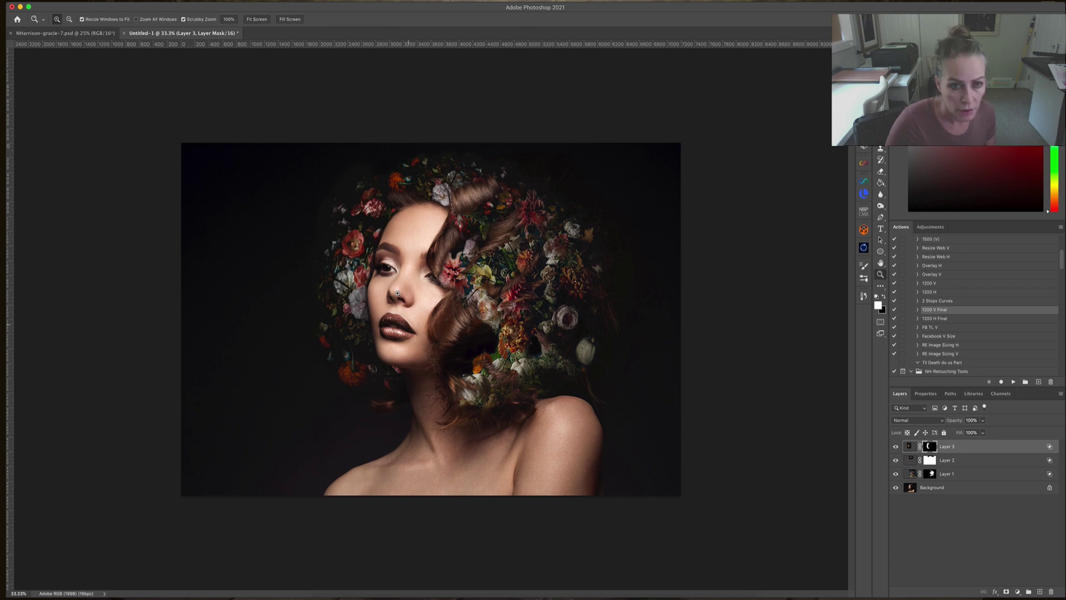
{"action": "left_click_drag", "start_coordinate": [397, 293], "coordinate": [414, 301]}
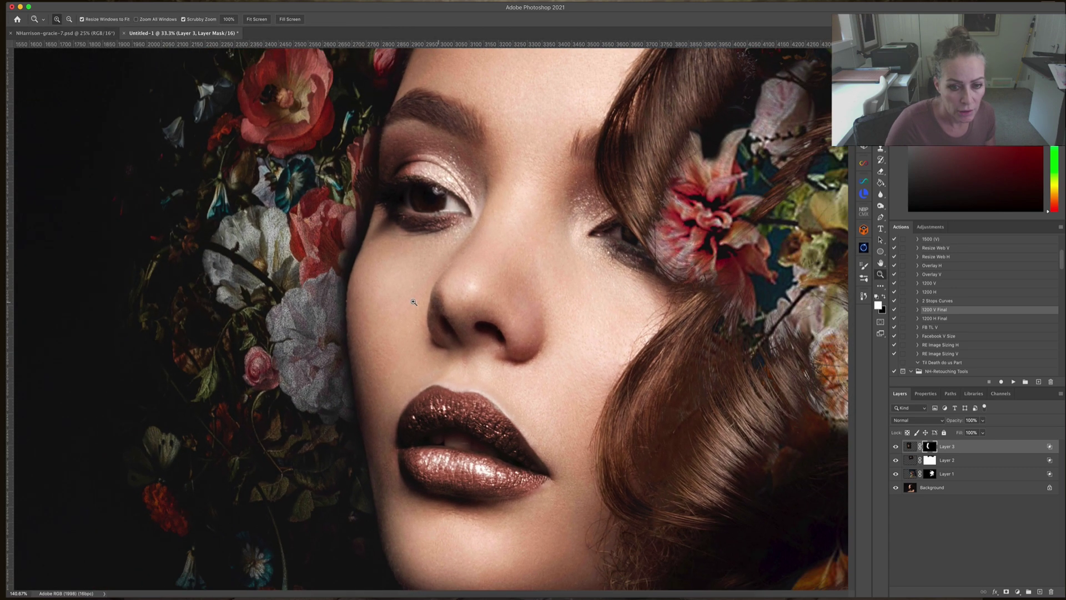
{"action": "key", "text": "b"}
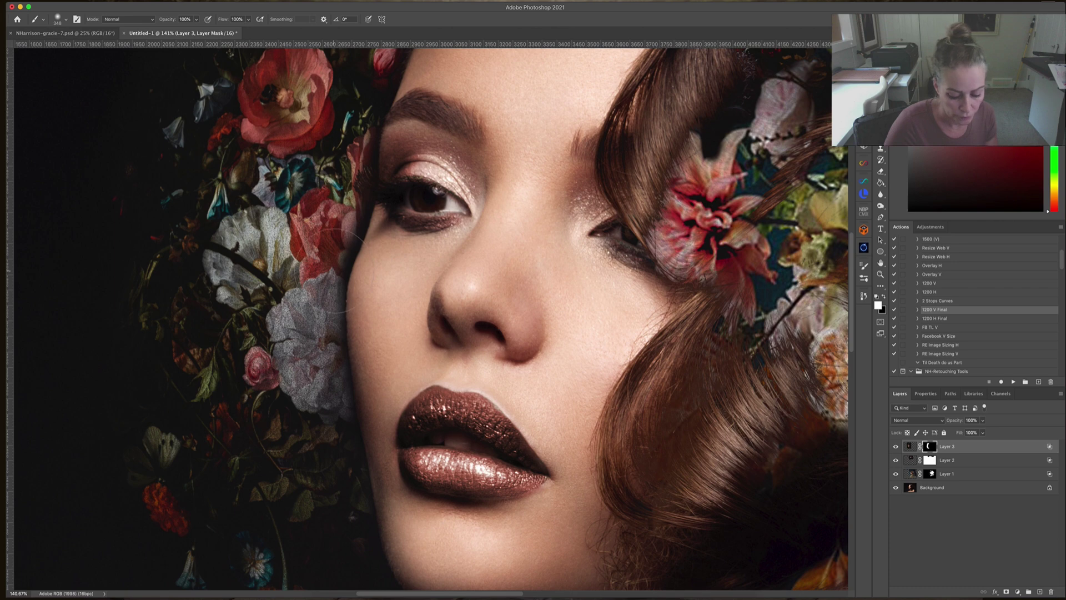
{"action": "left_click_drag", "start_coordinate": [318, 245], "coordinate": [243, 247]}
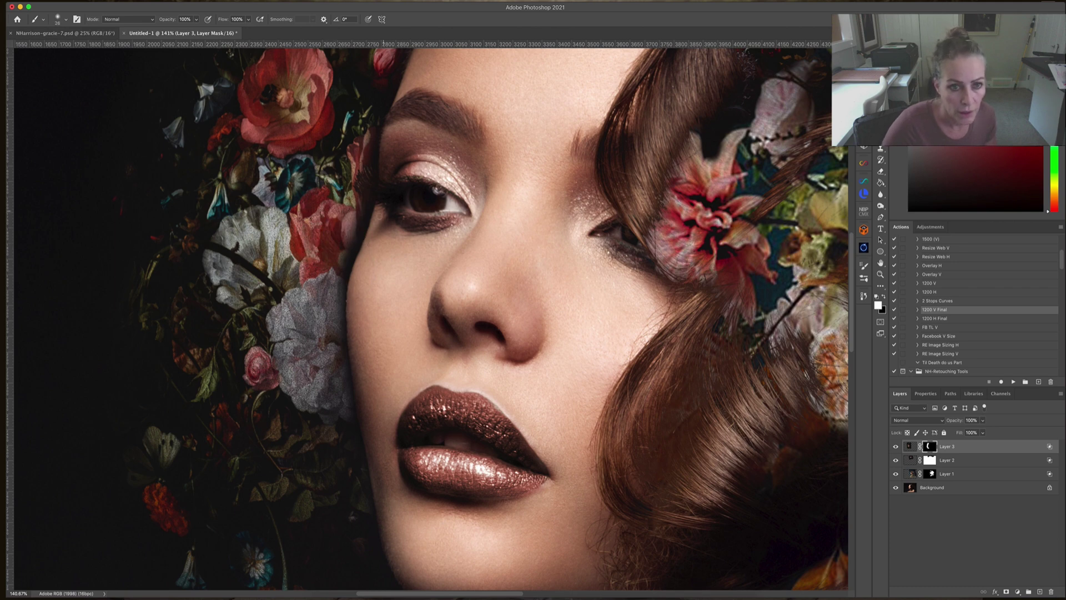
{"action": "left_click", "coordinate": [354, 209], "text": "alt"}
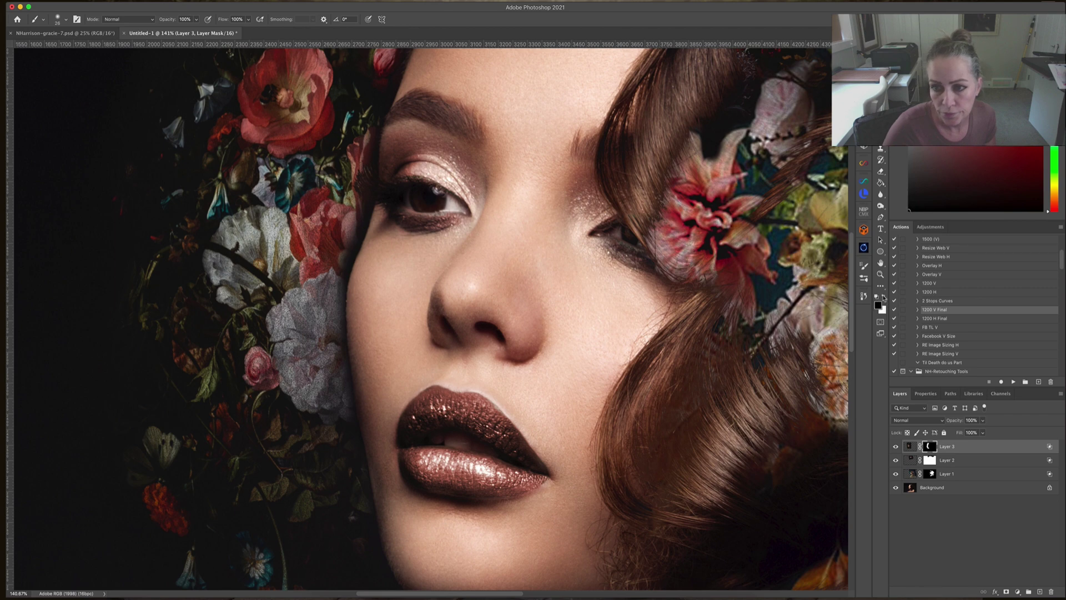
{"action": "mouse_move", "coordinate": [362, 231]}
{"action": "left_mouse_down"}
{"action": "mouse_move", "coordinate": [345, 257]}
{"action": "mouse_move", "coordinate": [341, 332]}
{"action": "mouse_move", "coordinate": [335, 256]}
{"action": "mouse_move", "coordinate": [351, 205]}
{"action": "mouse_move", "coordinate": [365, 207]}
{"action": "left_mouse_up"}
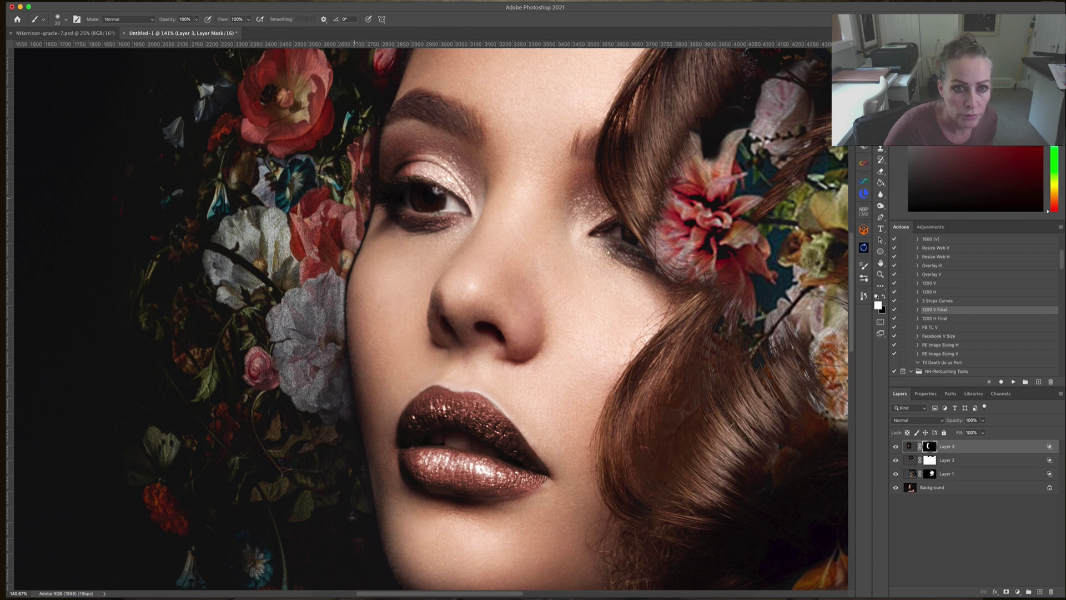
{"action": "left_click_drag", "start_coordinate": [360, 111], "coordinate": [371, 153]}
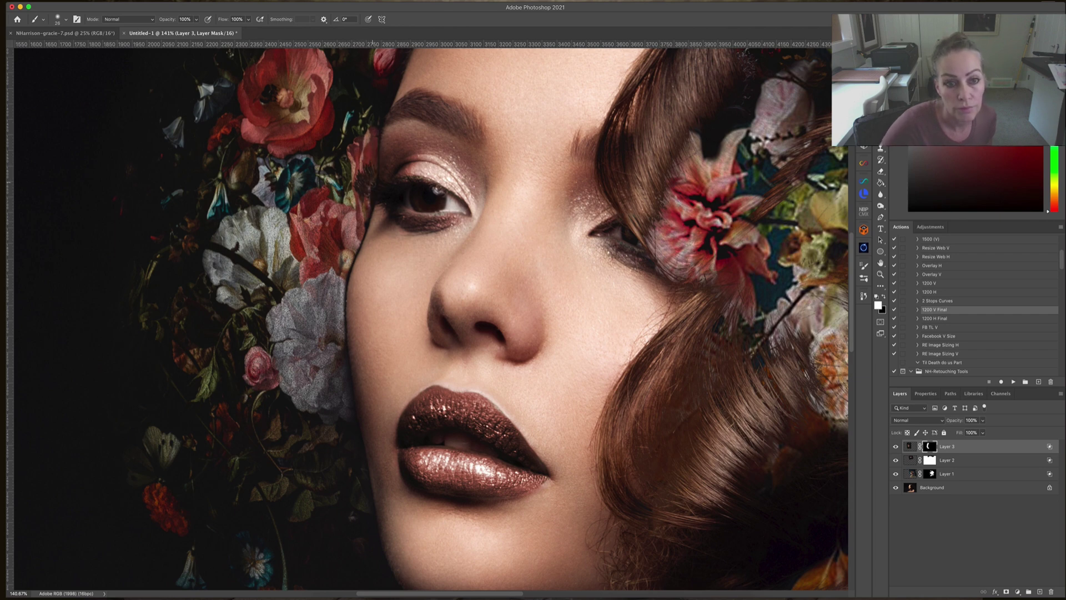
{"action": "left_click_drag", "start_coordinate": [373, 189], "coordinate": [346, 275]}
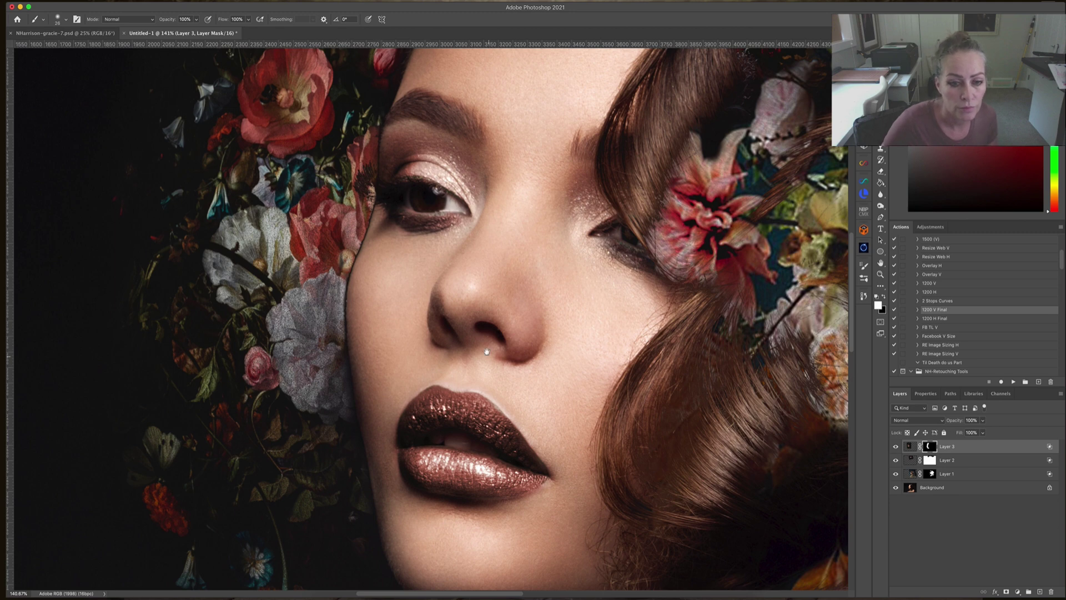
Step: Paint white on Layer 3's mask along the lower cheek and jaw, and check the flower edge up to the forehead
{"action": "scroll", "coordinate": [408, 111], "scroll_direction": "down", "scroll_amount": 5}
{"action": "scroll", "coordinate": [408, 111], "scroll_direction": "left", "scroll_amount": 2}
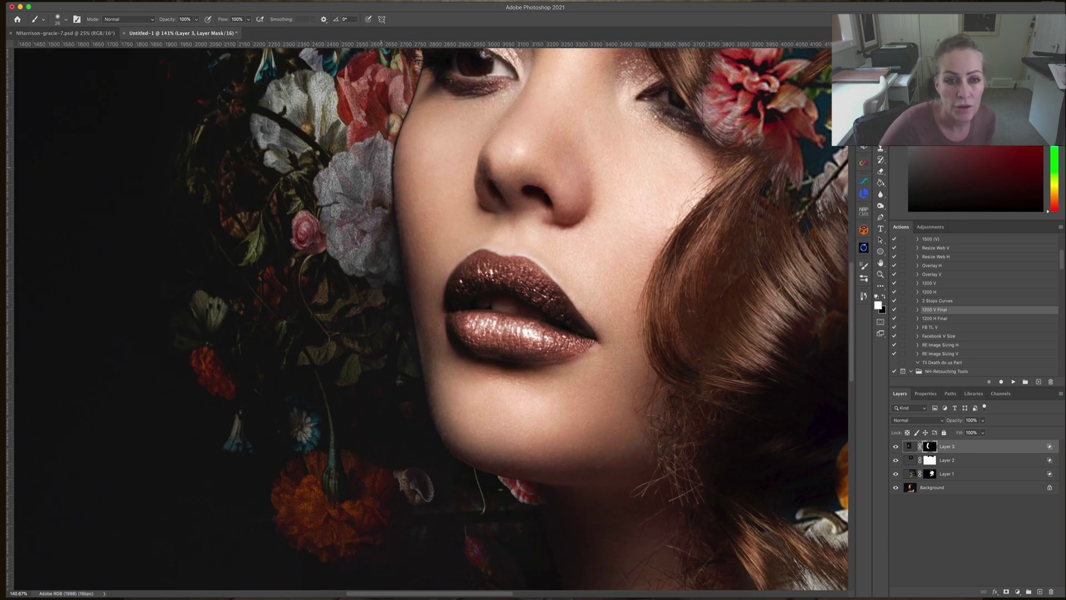
{"action": "mouse_move", "coordinate": [398, 170]}
{"action": "left_mouse_down"}
{"action": "mouse_move", "coordinate": [396, 264]}
{"action": "mouse_move", "coordinate": [388, 257]}
{"action": "mouse_move", "coordinate": [422, 392]}
{"action": "left_mouse_up"}
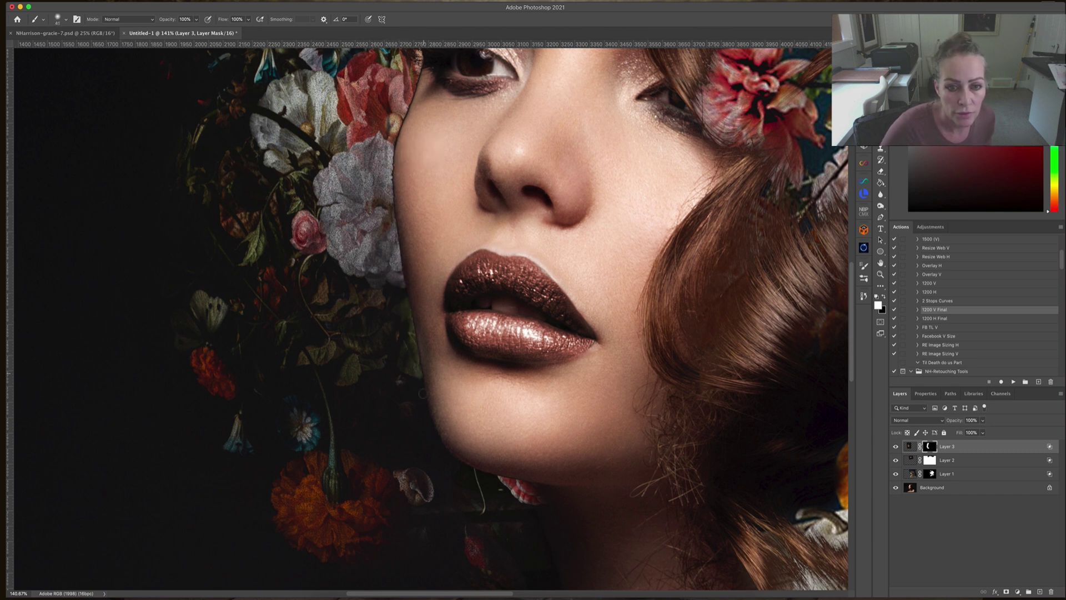
{"action": "left_click_drag", "start_coordinate": [387, 106], "coordinate": [372, 256]}
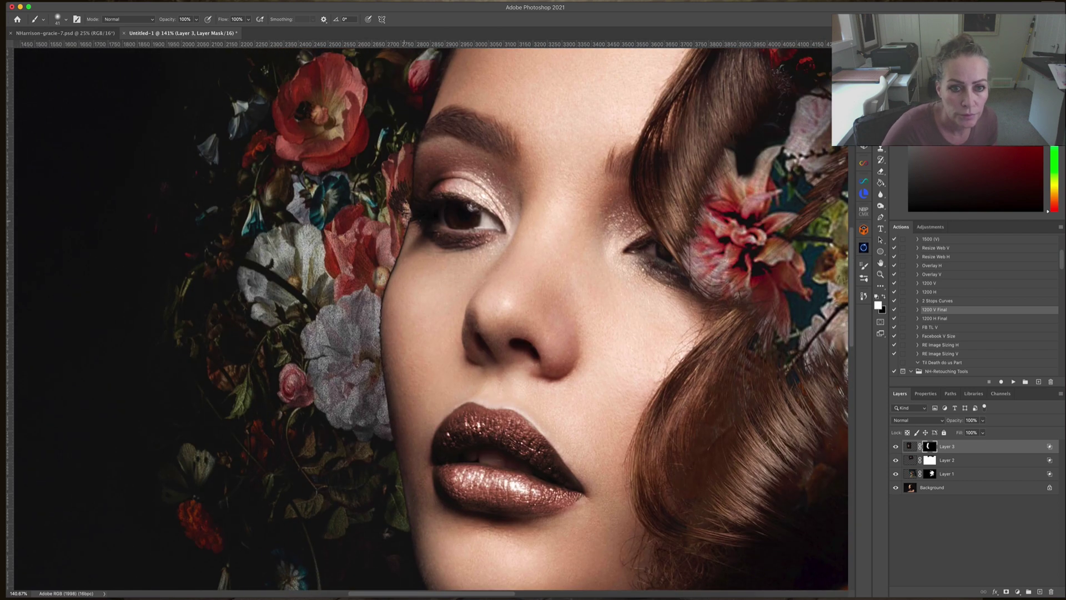
{"action": "left_click_drag", "start_coordinate": [430, 65], "coordinate": [387, 206]}
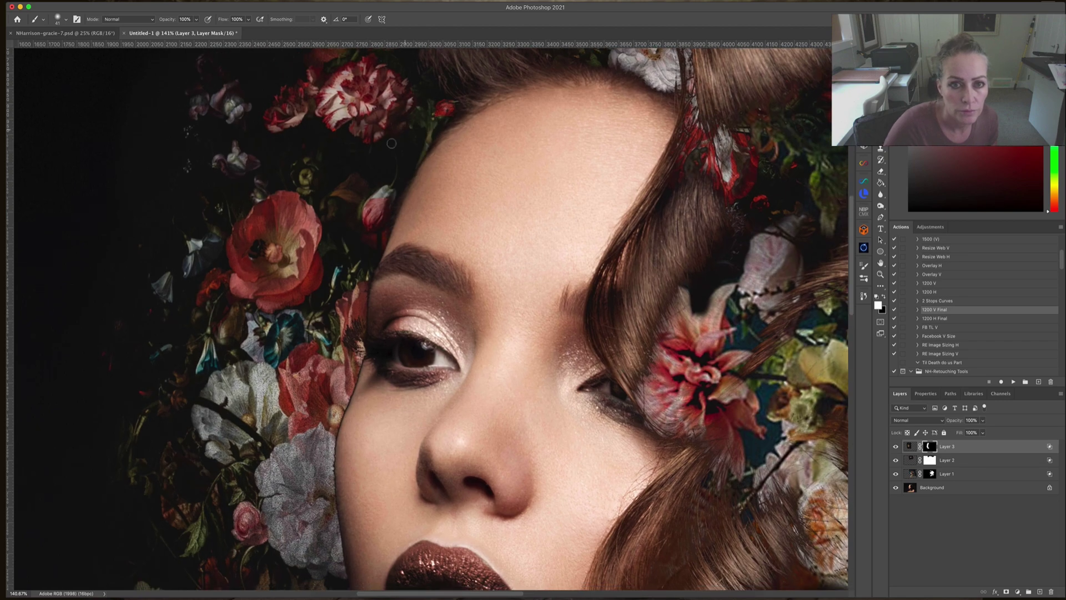
Step: Lower Layer 3's opacity to 79% and make black the brush colour for painting on its mask
{"action": "key", "text": "super+0"}
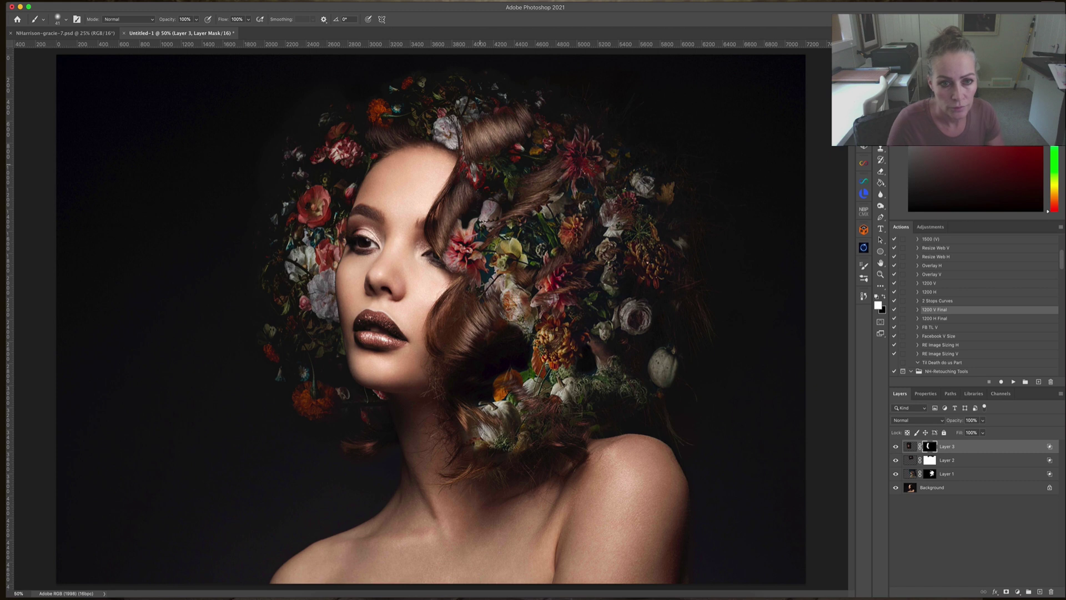
{"action": "left_click", "coordinate": [982, 421]}
{"action": "left_click_drag", "start_coordinate": [981, 433], "coordinate": [975, 433]}
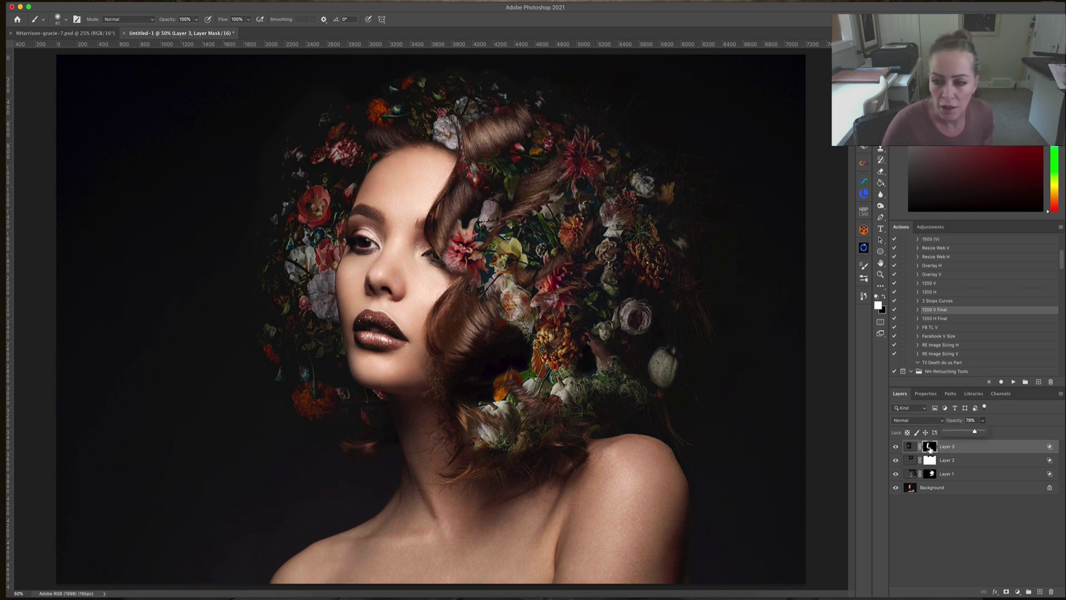
{"action": "key", "text": "x"}
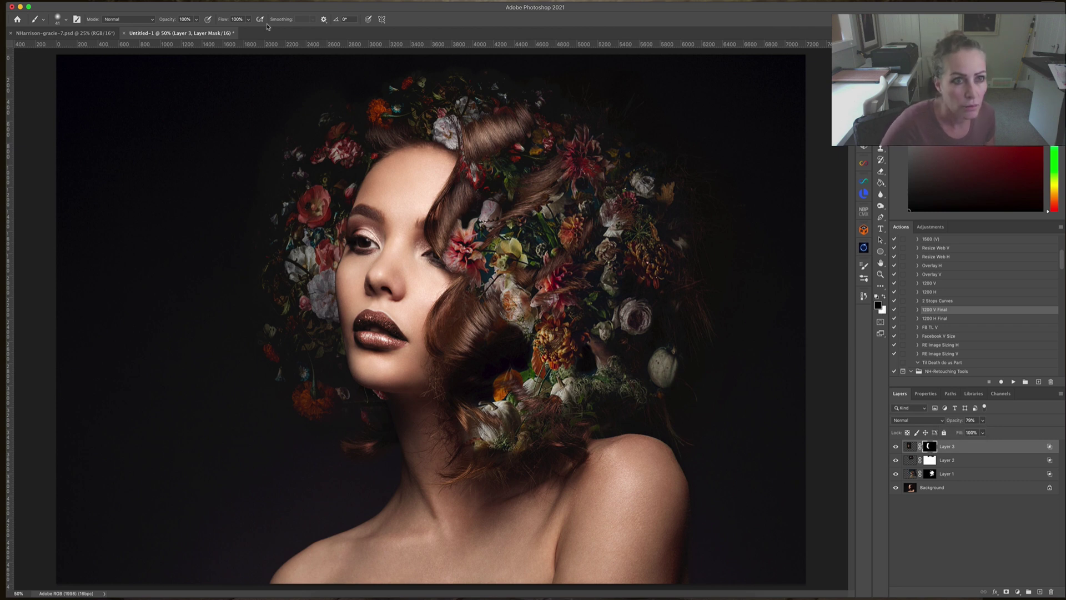
Step: Set the brush flow to 17% and flatten the three masked flower layers into the portrait
{"action": "left_click", "coordinate": [247, 20]}
{"action": "left_click_drag", "start_coordinate": [218, 31], "coordinate": [216, 30]}
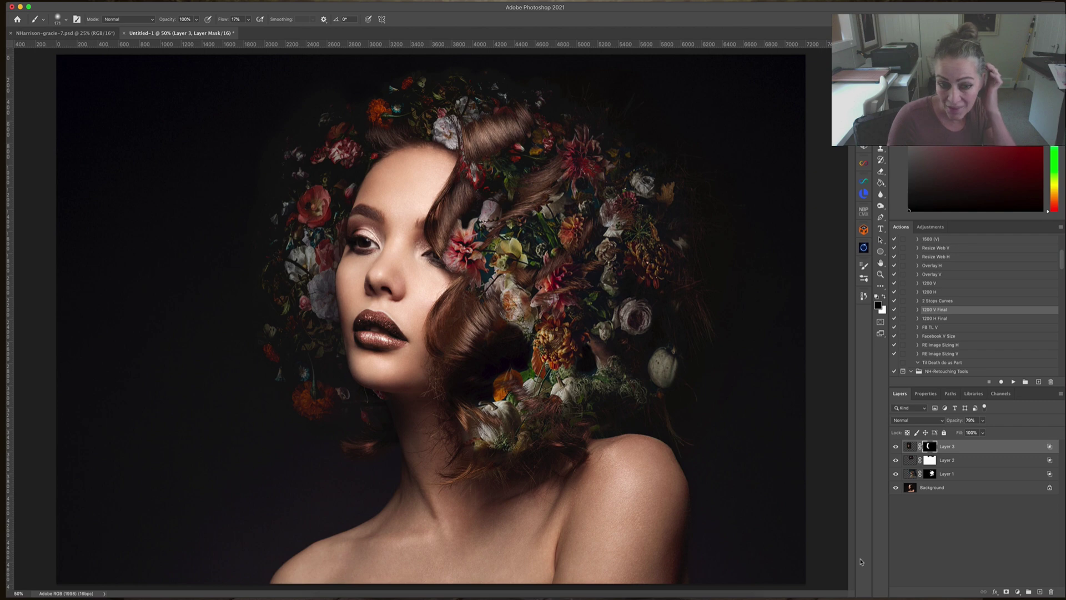
{"action": "key", "text": "super+minus"}
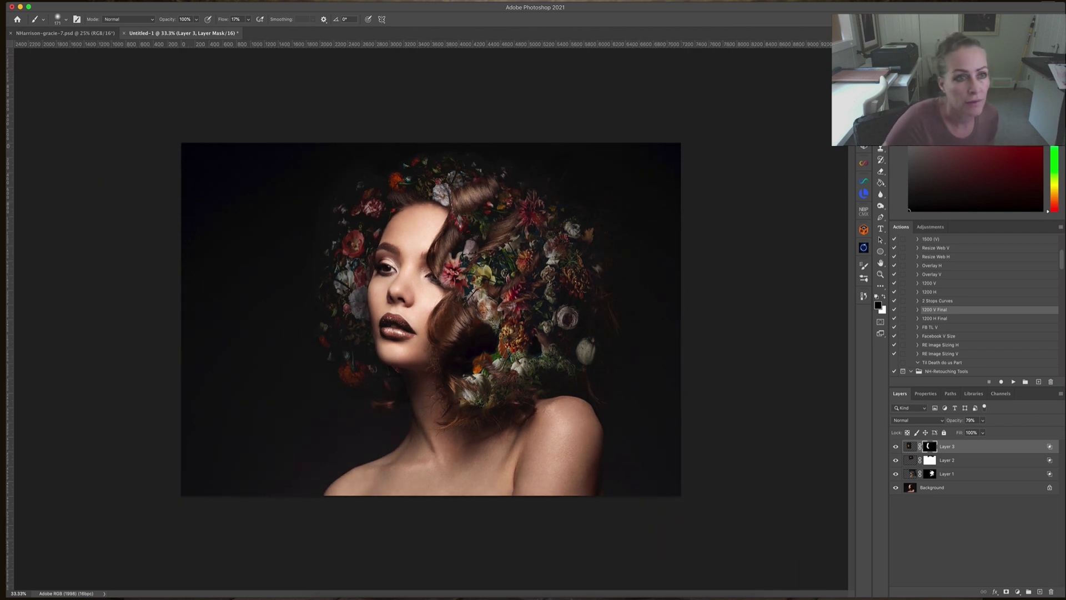
{"action": "left_click", "coordinate": [133, 0]}
{"action": "left_click", "coordinate": [160, 205]}
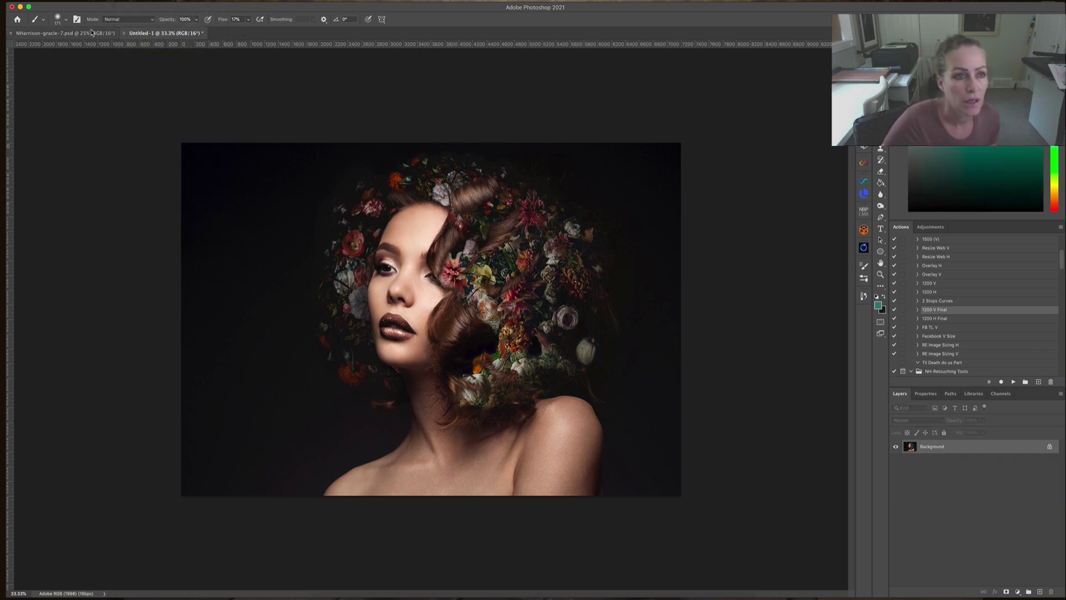
Step: View the other open portrait document in a floating window, dock it again and return to Untitled-1
{"action": "left_click_drag", "start_coordinate": [94, 32], "coordinate": [52, 57]}
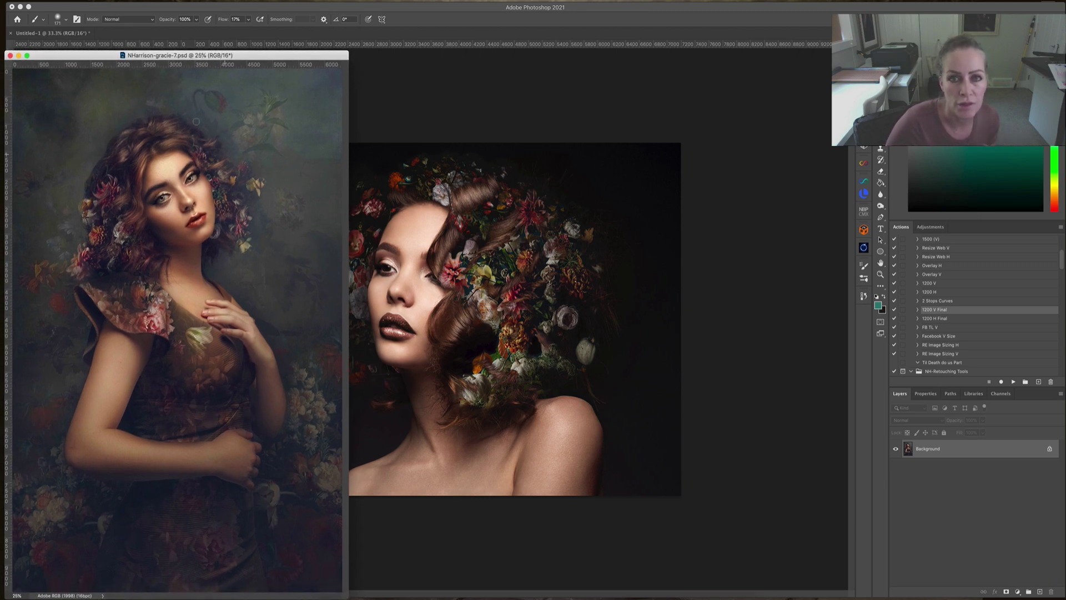
{"action": "left_click_drag", "start_coordinate": [61, 55], "coordinate": [189, 51]}
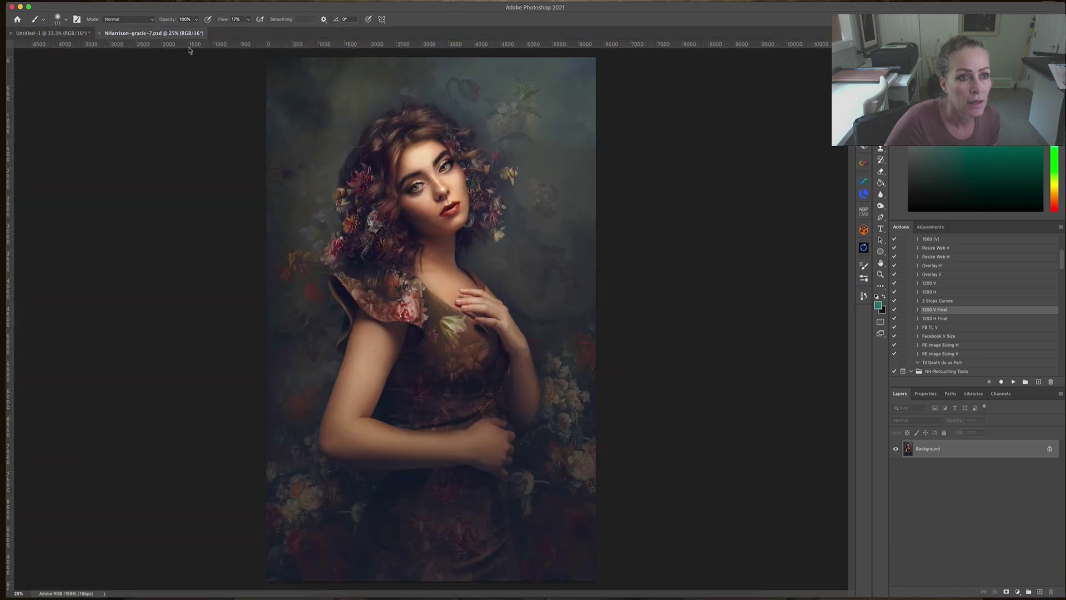
{"action": "left_click", "coordinate": [50, 33]}
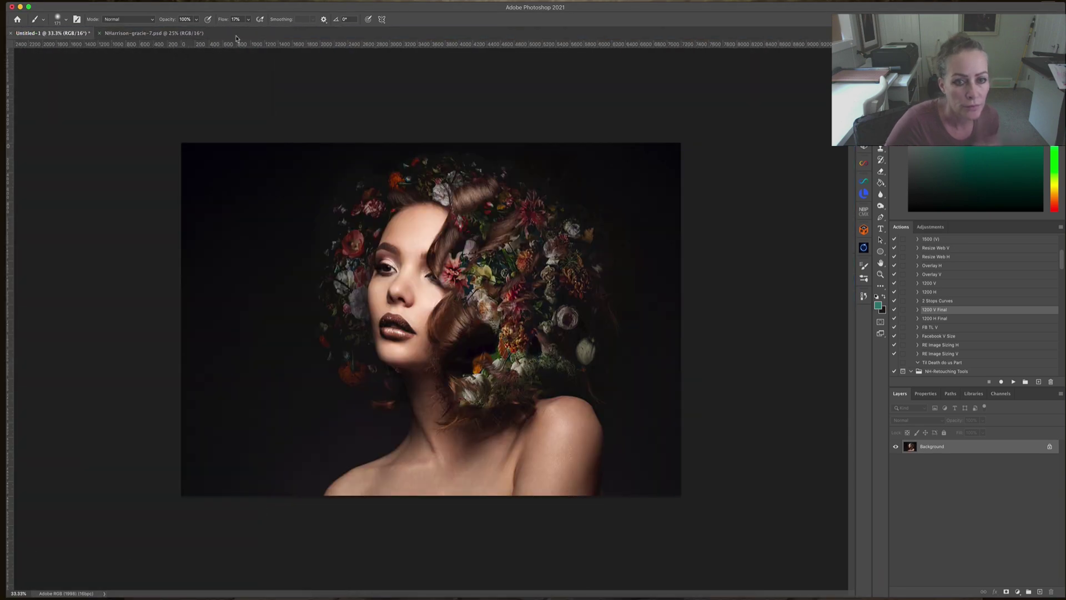
Step: Bring floral2.jpg to the front and copy it into Untitled-1 as a new layer above the portrait
{"action": "key", "text": "ctrl+Up"}
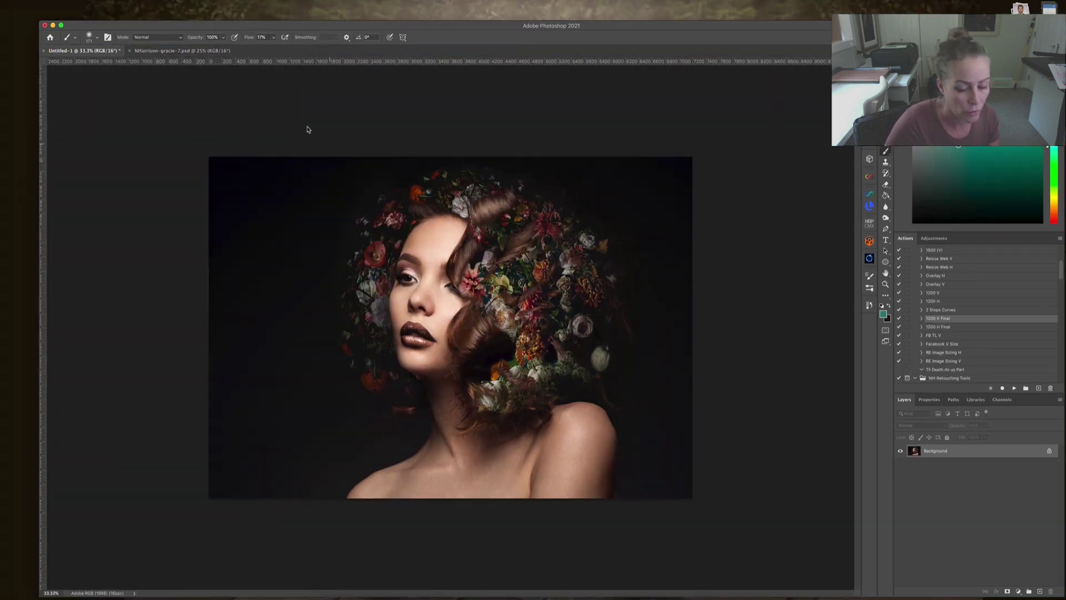
{"action": "left_click", "coordinate": [228, 83]}
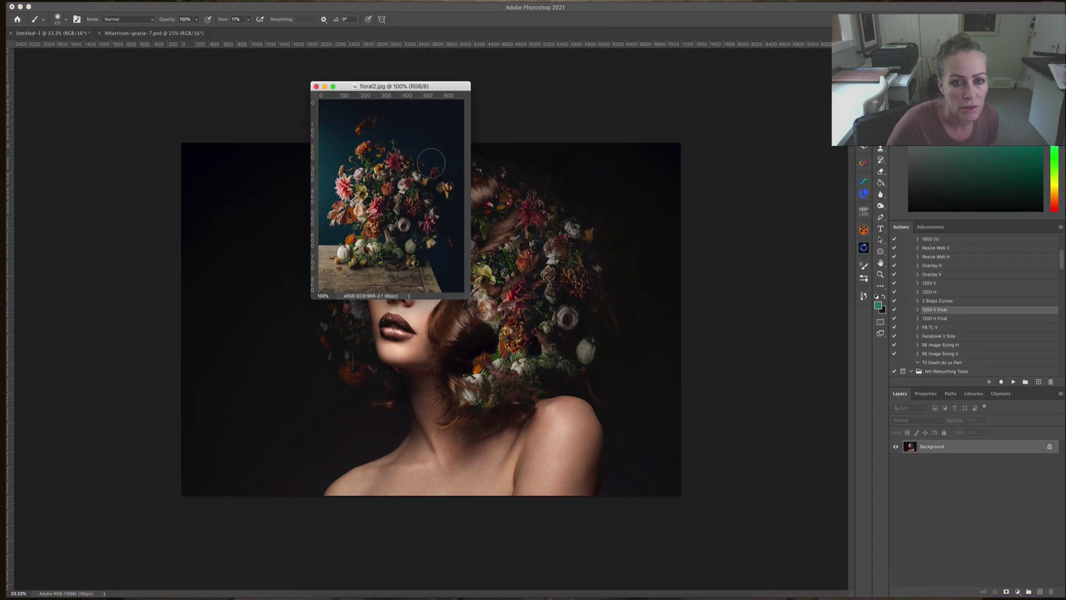
{"action": "key", "text": "v"}
{"action": "left_click_drag", "start_coordinate": [402, 226], "coordinate": [272, 280]}
Step: Scale the new floral layer to about 598% and position it over the dark background in front of the model's face
{"action": "key", "text": "ctrl+t"}
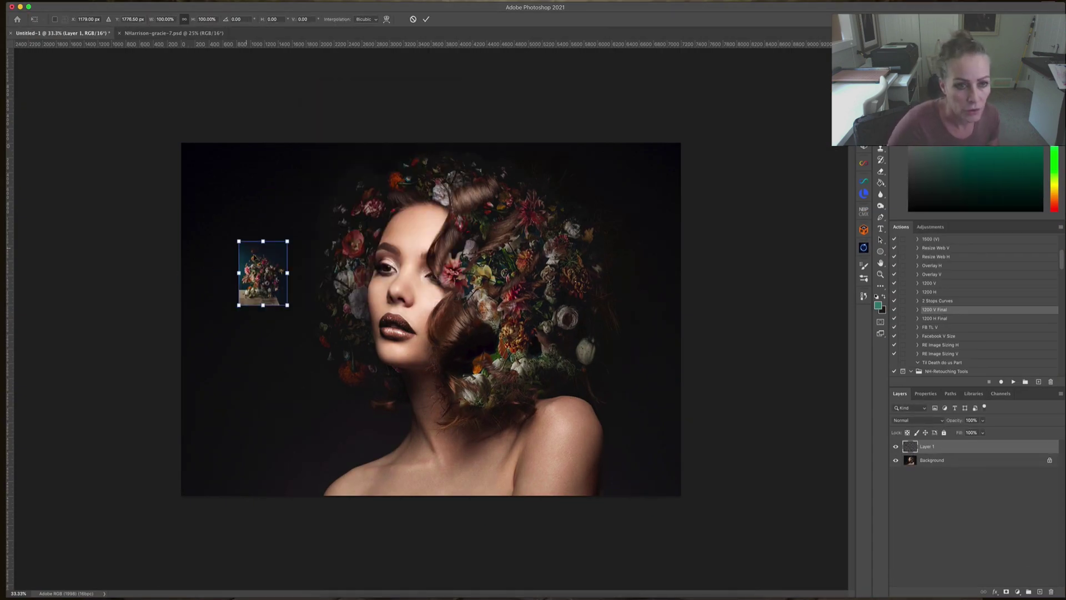
{"action": "left_click_drag", "start_coordinate": [264, 238], "coordinate": [204, 145]}
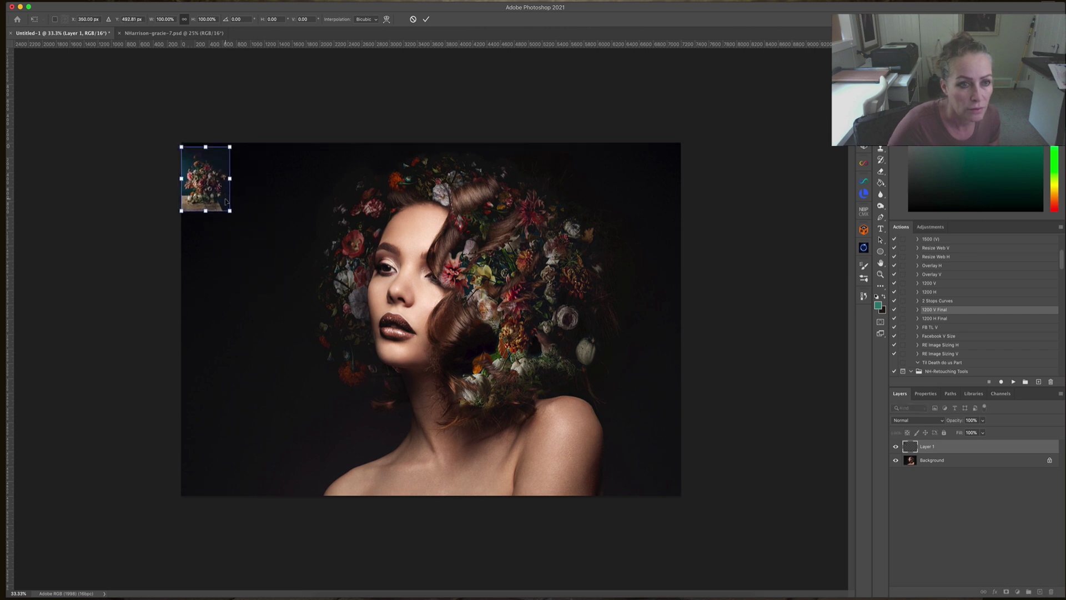
{"action": "left_click_drag", "start_coordinate": [232, 215], "coordinate": [467, 520]}
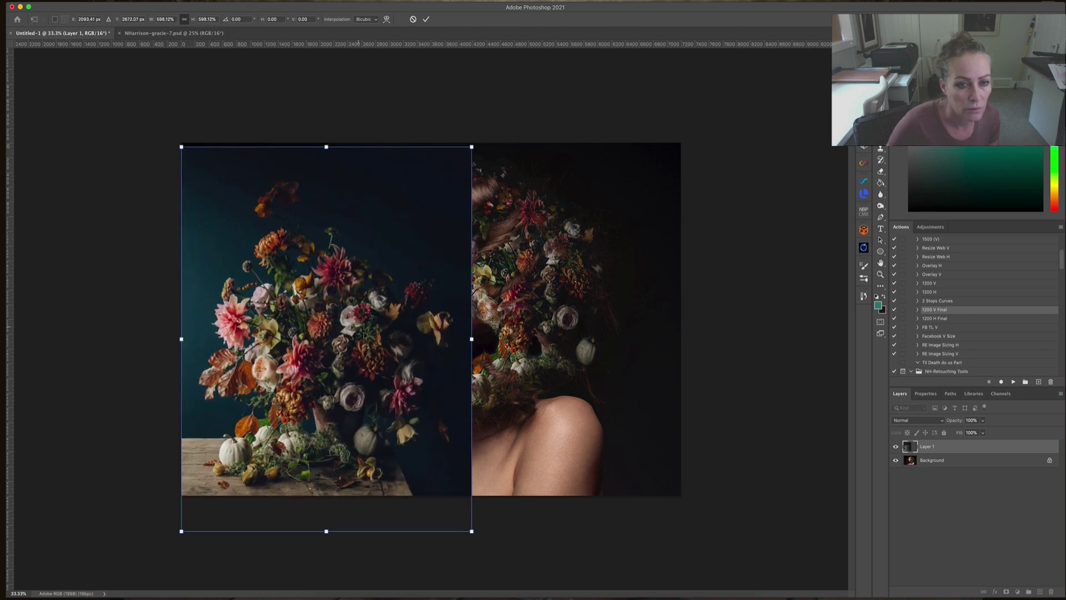
{"action": "left_click_drag", "start_coordinate": [378, 337], "coordinate": [363, 325]}
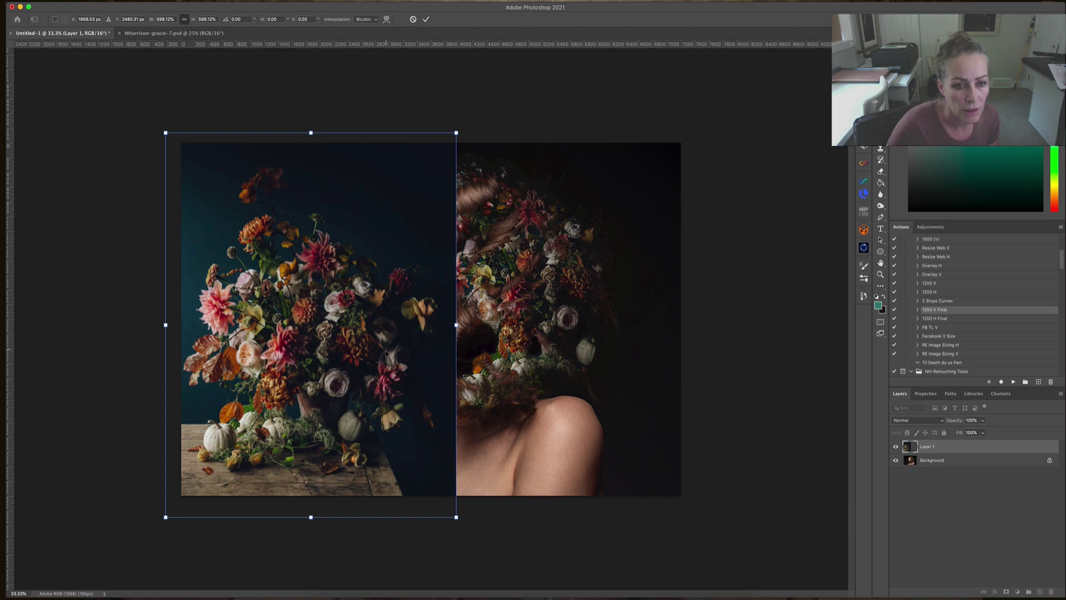
{"action": "key", "text": "Return"}
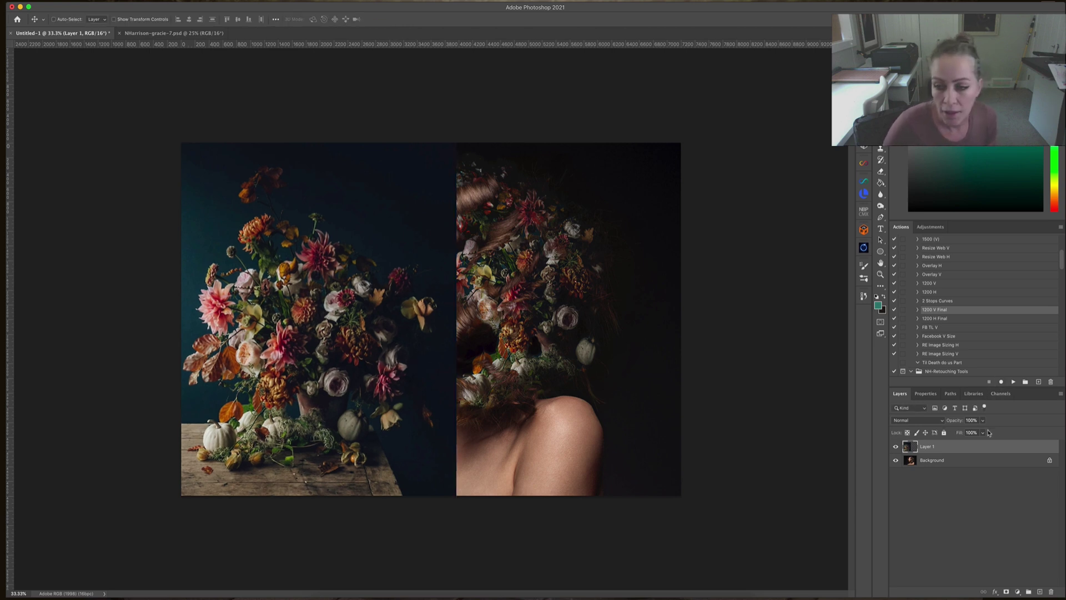
Step: Set Layer 1's Blend If highlight limit for the underlying layer to 30 and split the slider to soften the transition
{"action": "double_click", "coordinate": [977, 447]}
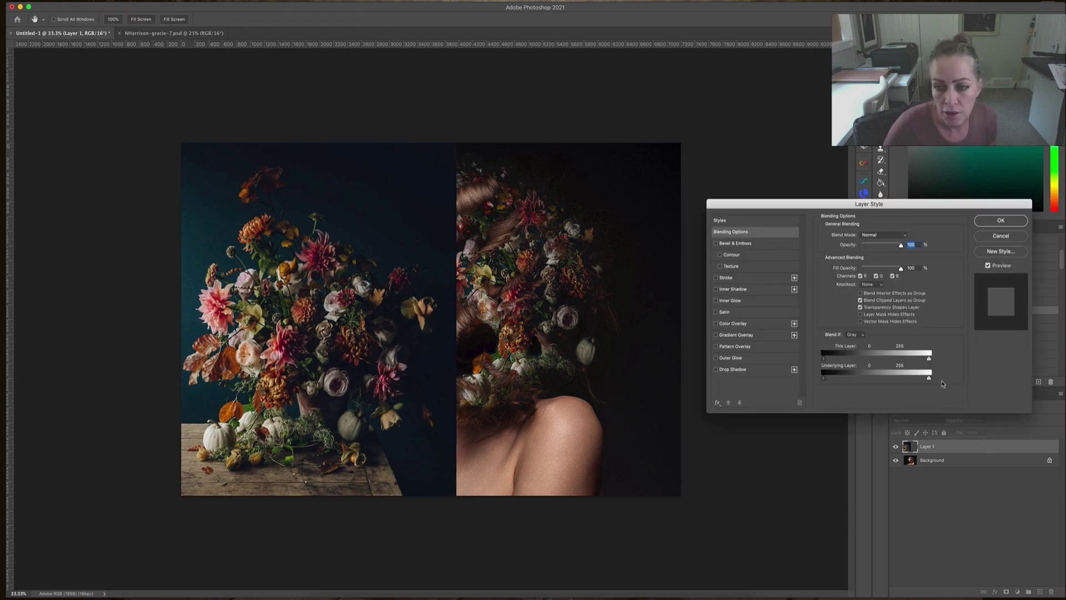
{"action": "left_click_drag", "start_coordinate": [917, 381], "coordinate": [836, 381]}
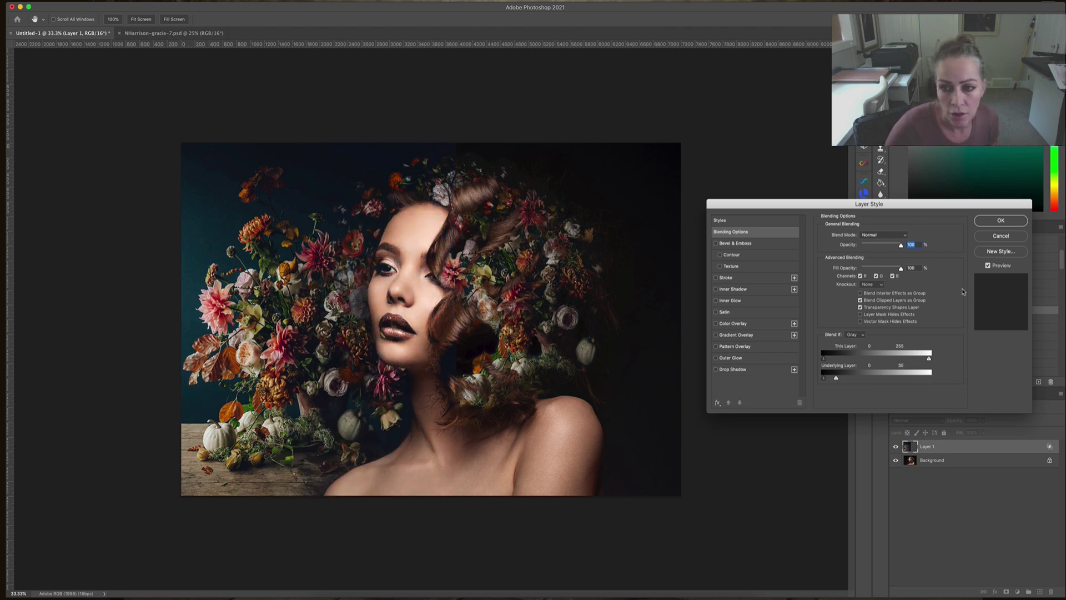
{"action": "key", "text": "alt"}
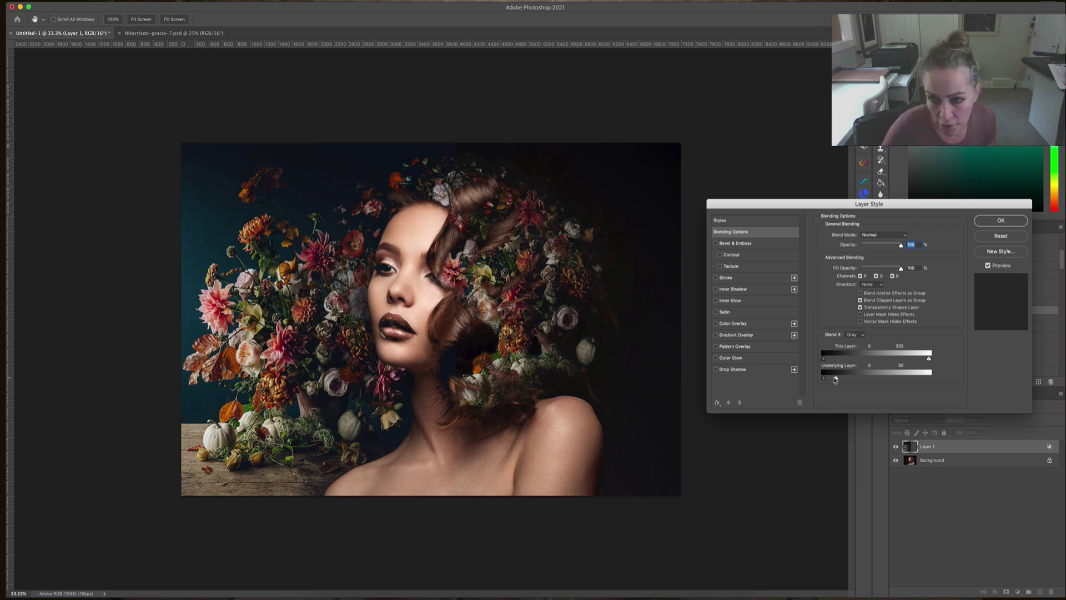
{"action": "left_click_drag", "start_coordinate": [834, 380], "coordinate": [831, 380]}
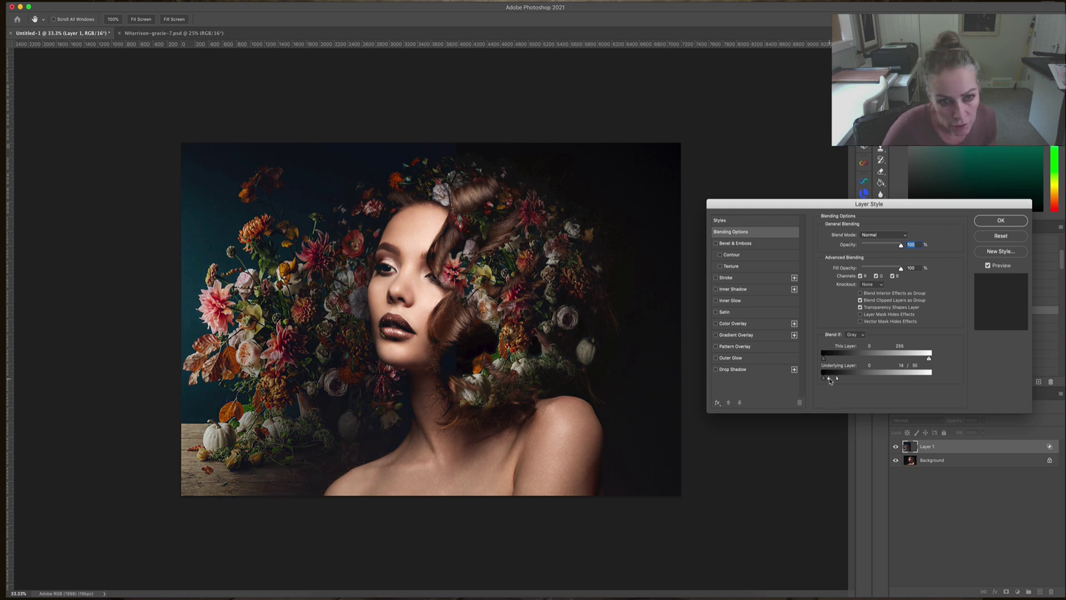
{"action": "left_click", "coordinate": [1001, 220]}
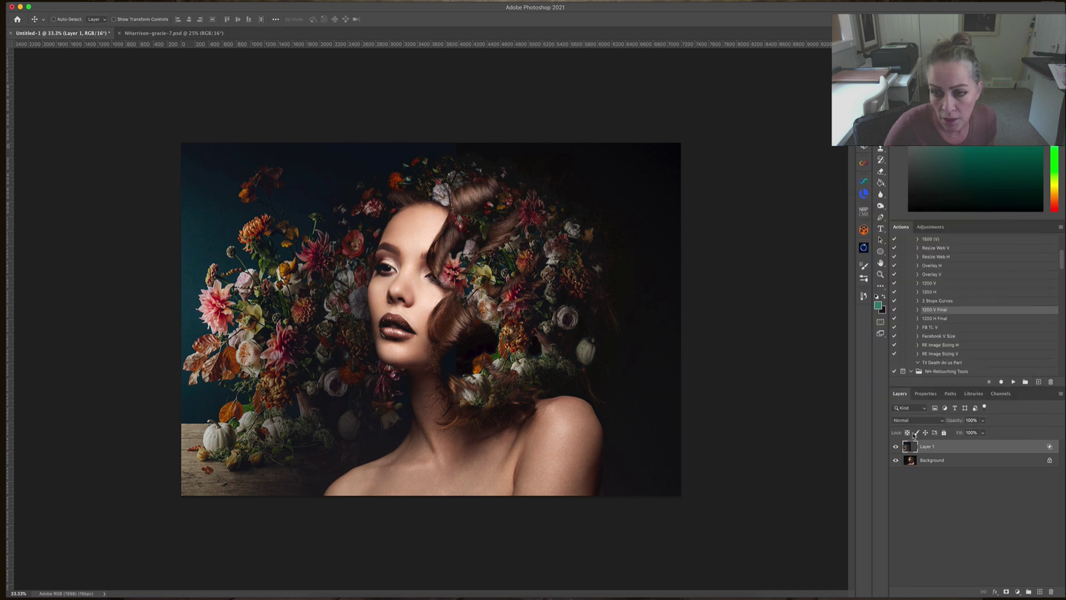
Step: Try the Lighten blend mode on Layer 1 with its opacity reduced to 55%
{"action": "left_click", "coordinate": [911, 420]}
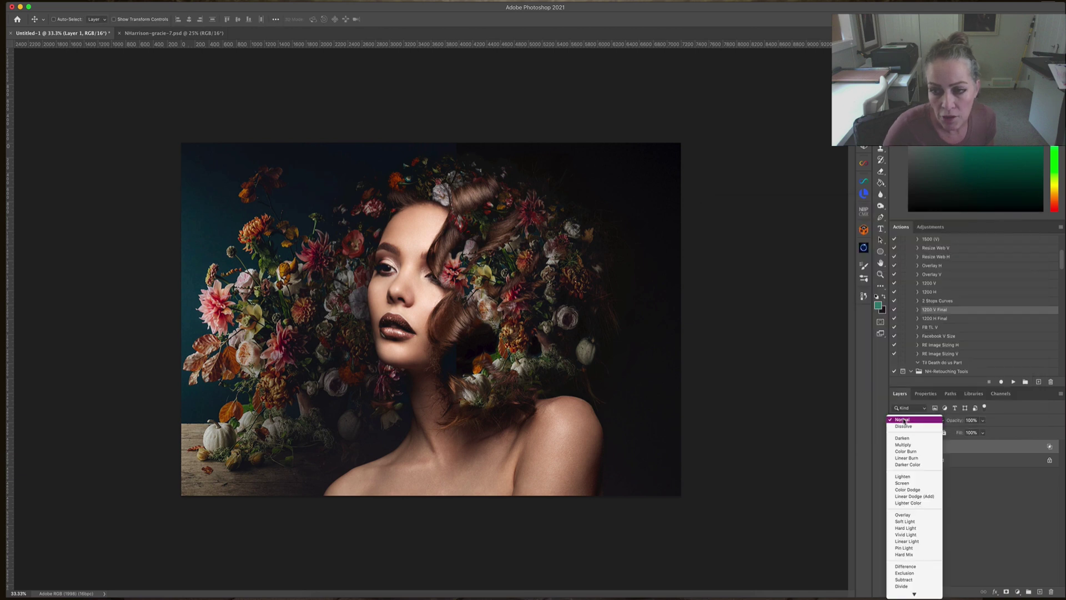
{"action": "left_click", "coordinate": [911, 476]}
{"action": "left_click", "coordinate": [982, 421]}
{"action": "left_click_drag", "start_coordinate": [983, 433], "coordinate": [960, 435]}
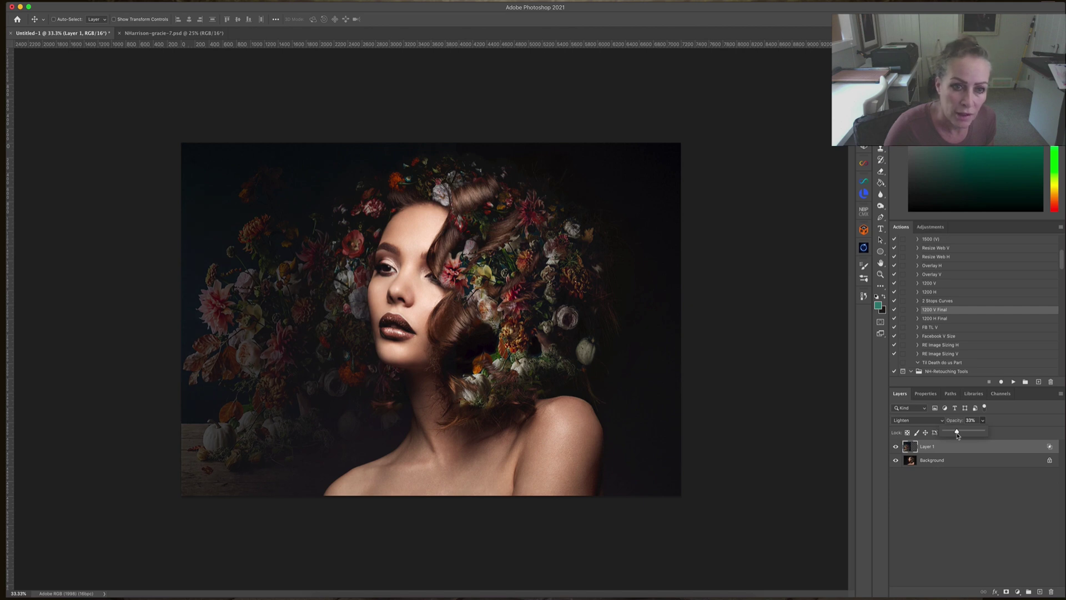
{"action": "left_click_drag", "start_coordinate": [954, 437], "coordinate": [960, 437]}
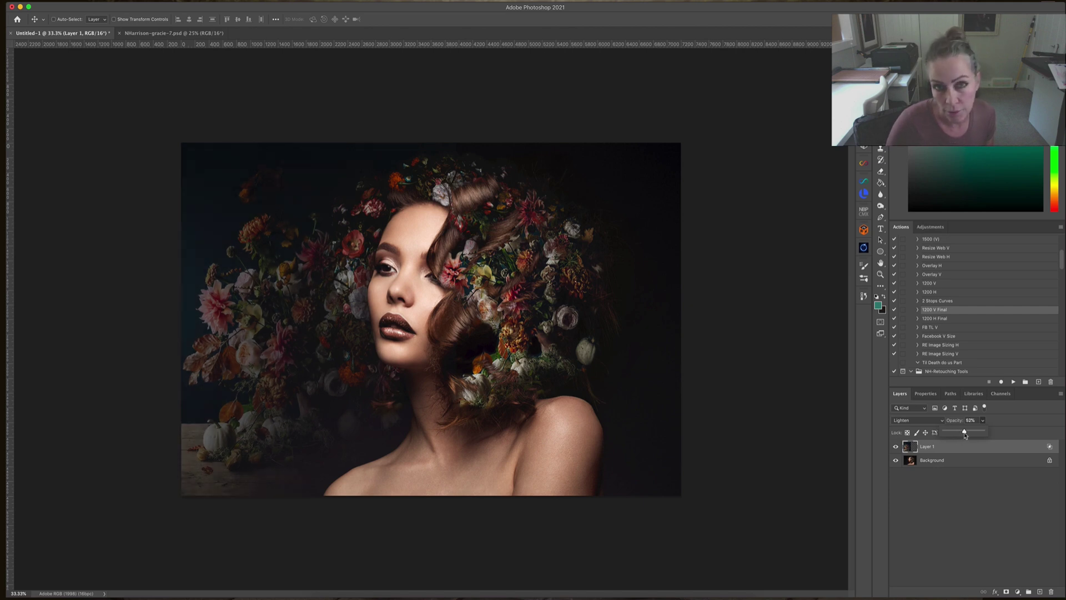
{"action": "left_click_drag", "start_coordinate": [961, 438], "coordinate": [966, 437]}
Step: Set Layer 1's blend mode to Normal and its opacity to 37%
{"action": "left_click", "coordinate": [908, 420]}
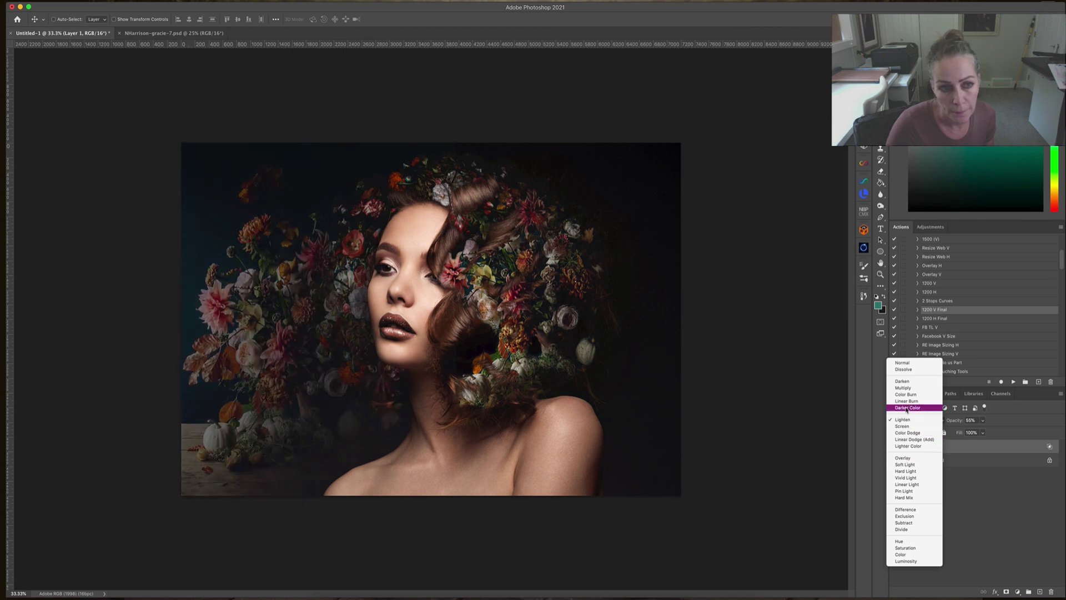
{"action": "left_click", "coordinate": [911, 364]}
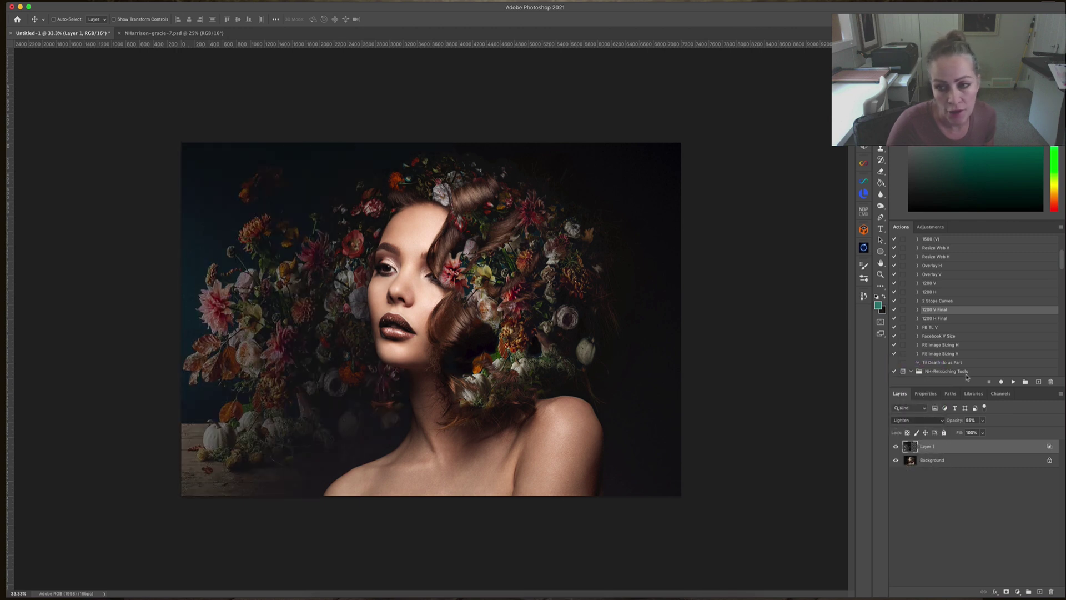
{"action": "left_click", "coordinate": [982, 420]}
{"action": "left_click_drag", "start_coordinate": [975, 434], "coordinate": [972, 436]}
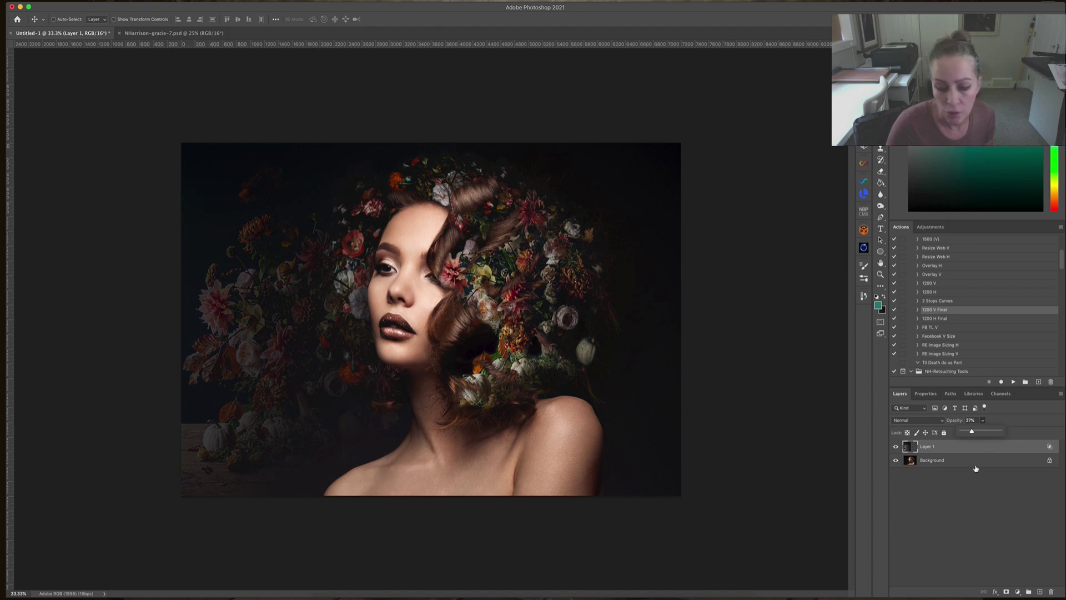
Step: Duplicate Layer 1 and move the copy to the empty background behind the model's hair and shoulder
{"action": "key", "text": "super+j"}
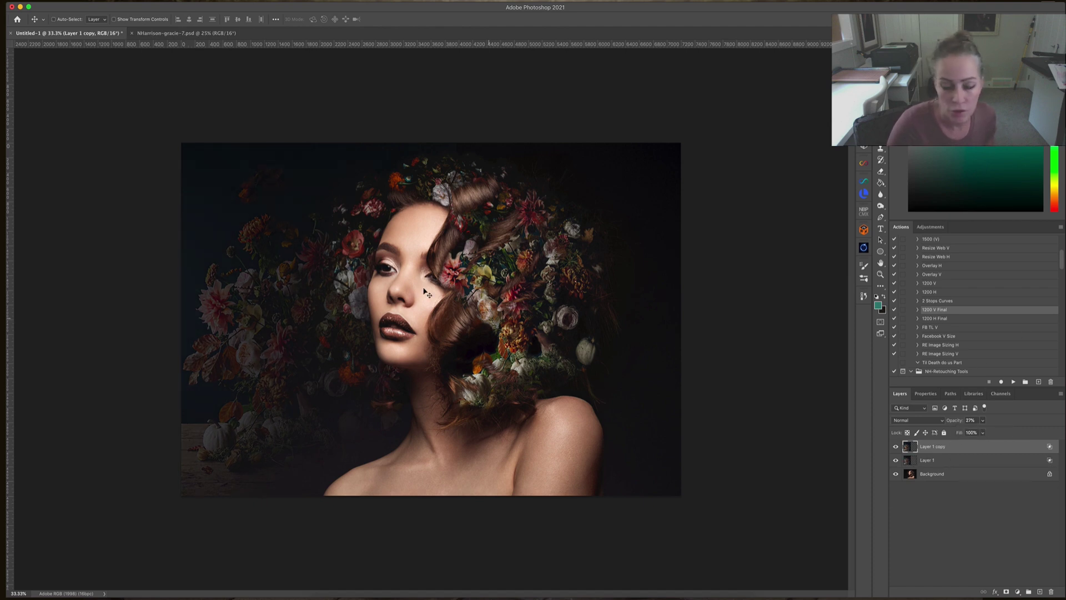
{"action": "left_click_drag", "start_coordinate": [261, 320], "coordinate": [609, 332]}
Step: Add a mask to Layer 1 copy and paint black with a large brush over the shoulder and flowered hair
{"action": "left_click", "coordinate": [1006, 592]}
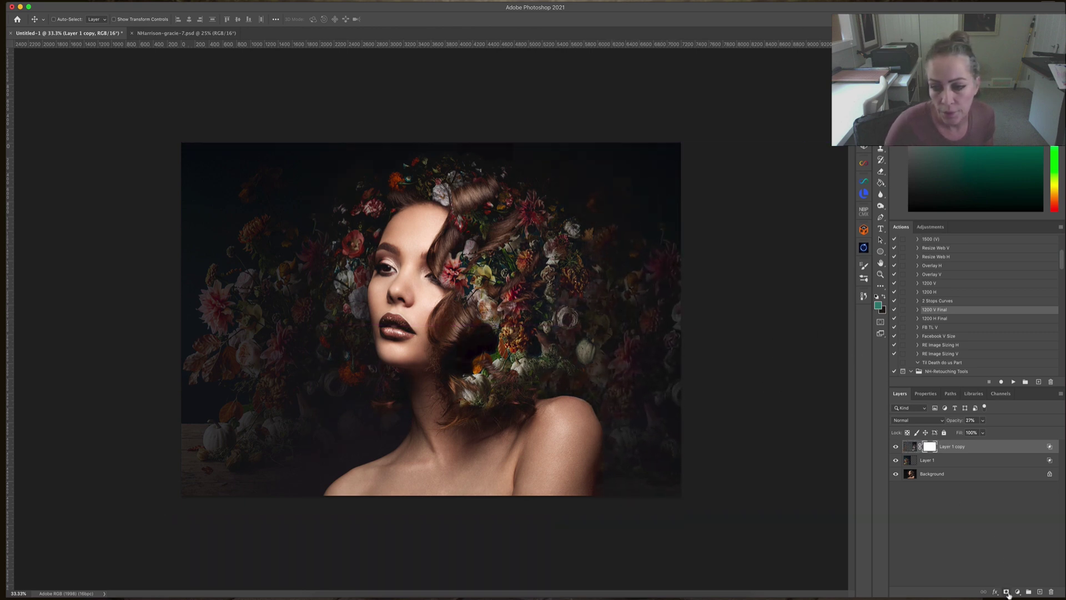
{"action": "key", "text": "b"}
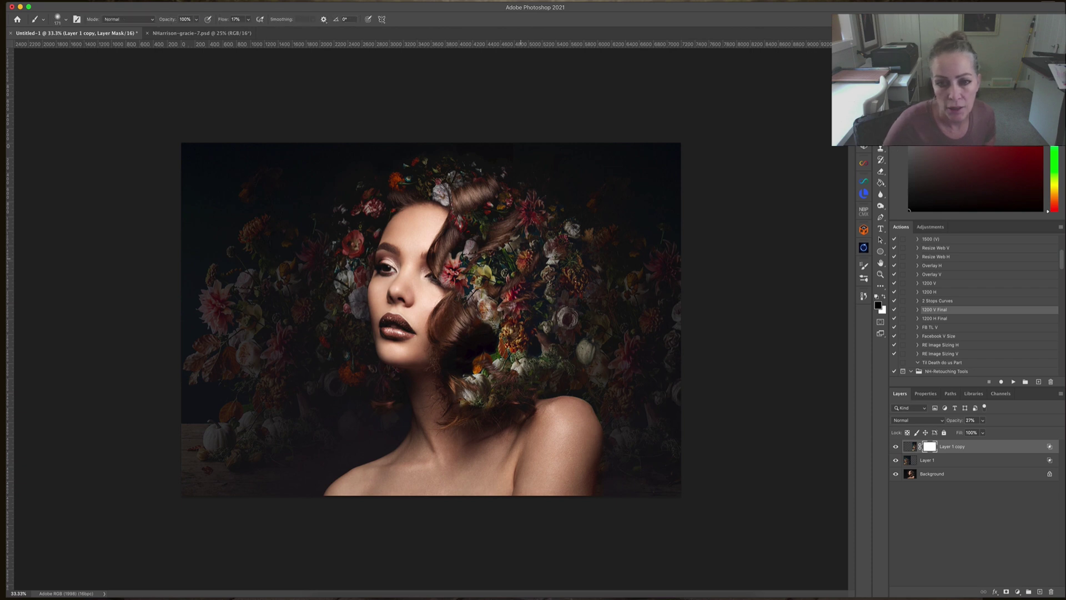
{"action": "left_click_drag", "start_coordinate": [503, 250], "coordinate": [502, 250]}
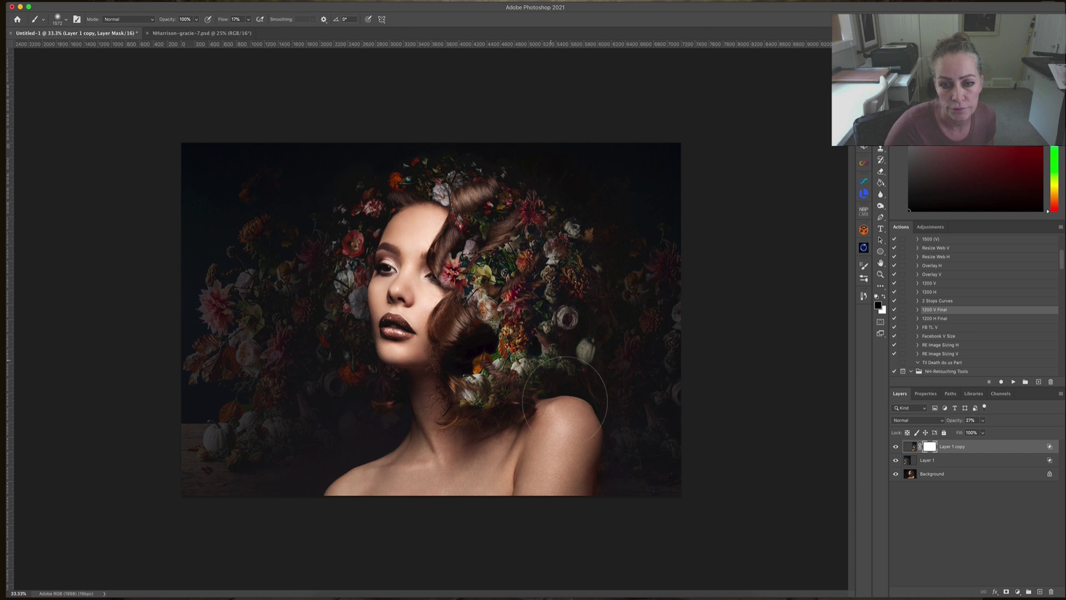
{"action": "mouse_move", "coordinate": [564, 399]}
{"action": "left_mouse_down"}
{"action": "mouse_move", "coordinate": [560, 460]}
{"action": "mouse_move", "coordinate": [527, 200]}
{"action": "mouse_move", "coordinate": [528, 261]}
{"action": "left_mouse_up"}
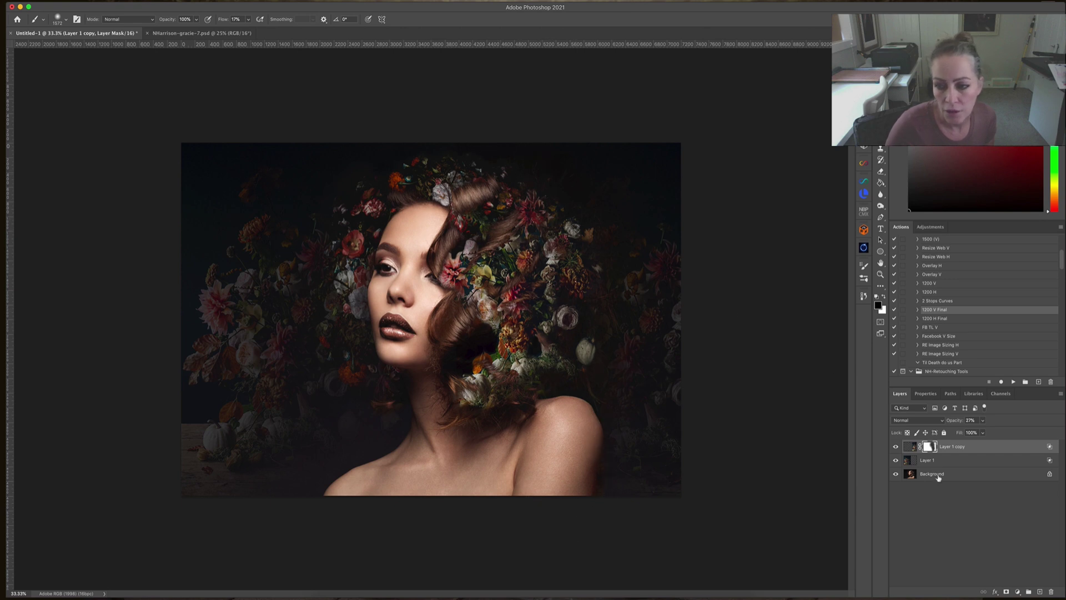
Step: Add a mask to Layer 1 and paint black on it to clear the background flowers from the model
{"action": "left_click", "coordinate": [926, 461]}
{"action": "left_click", "coordinate": [1006, 592]}
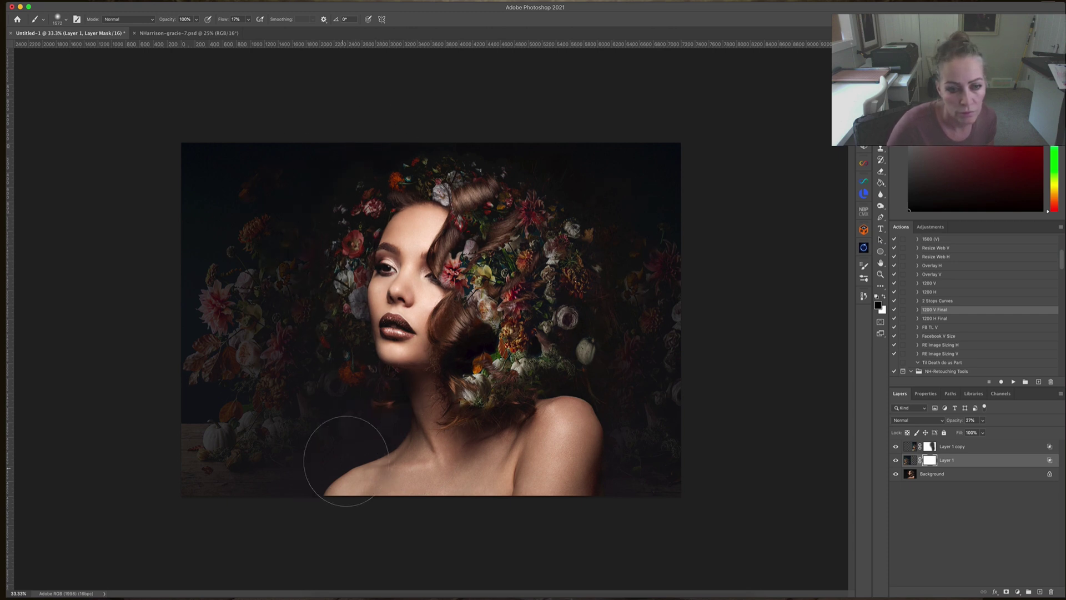
{"action": "left_click", "coordinate": [984, 447]}
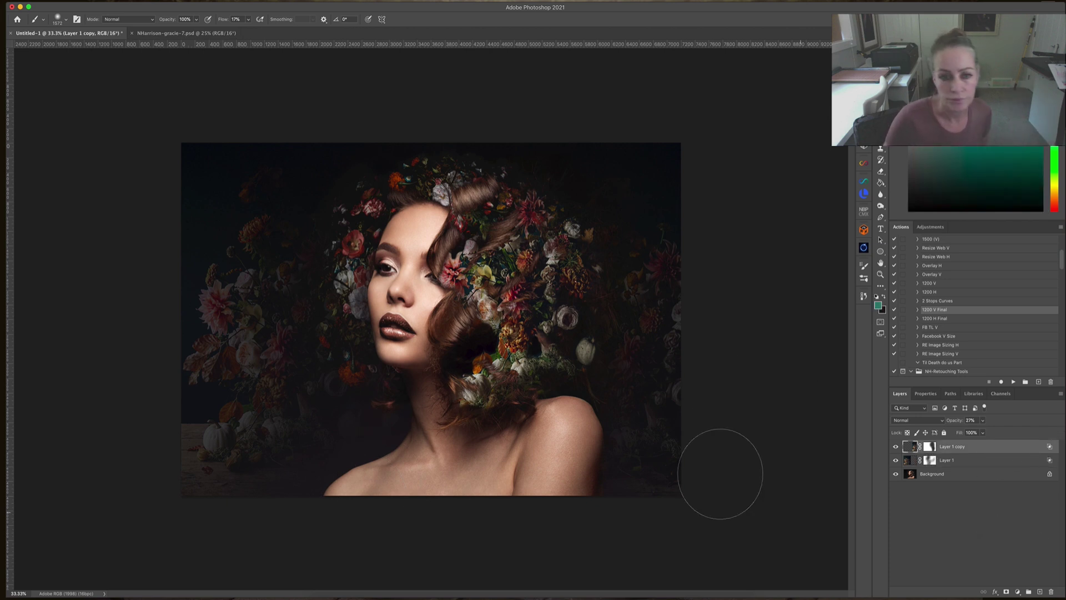
Step: Flatten the masked background flower layers and the portrait into one Background layer
{"action": "left_click", "coordinate": [126, 1]}
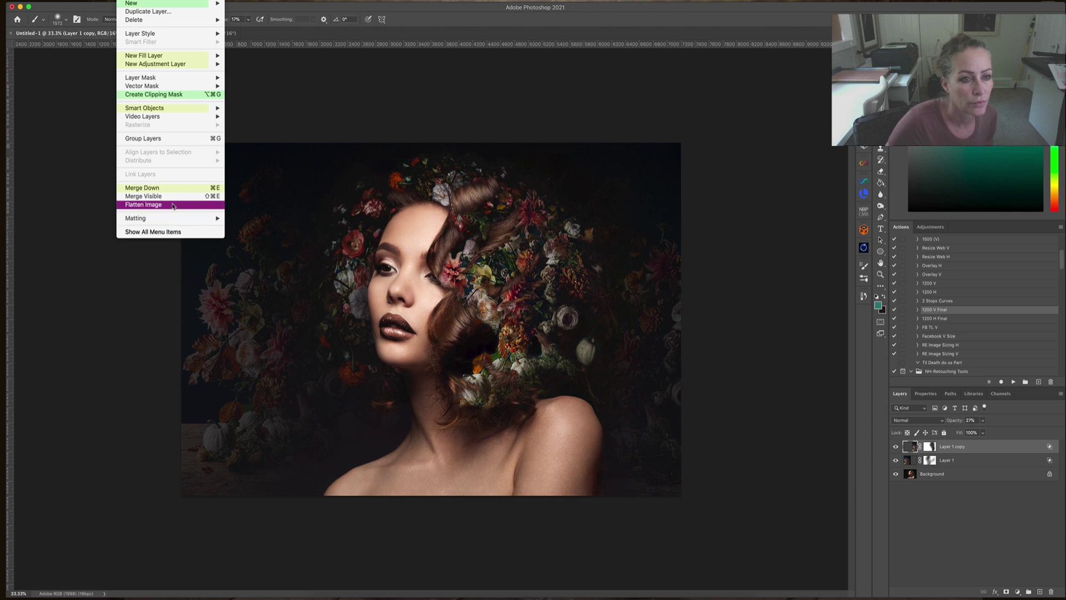
{"action": "left_click", "coordinate": [173, 205]}
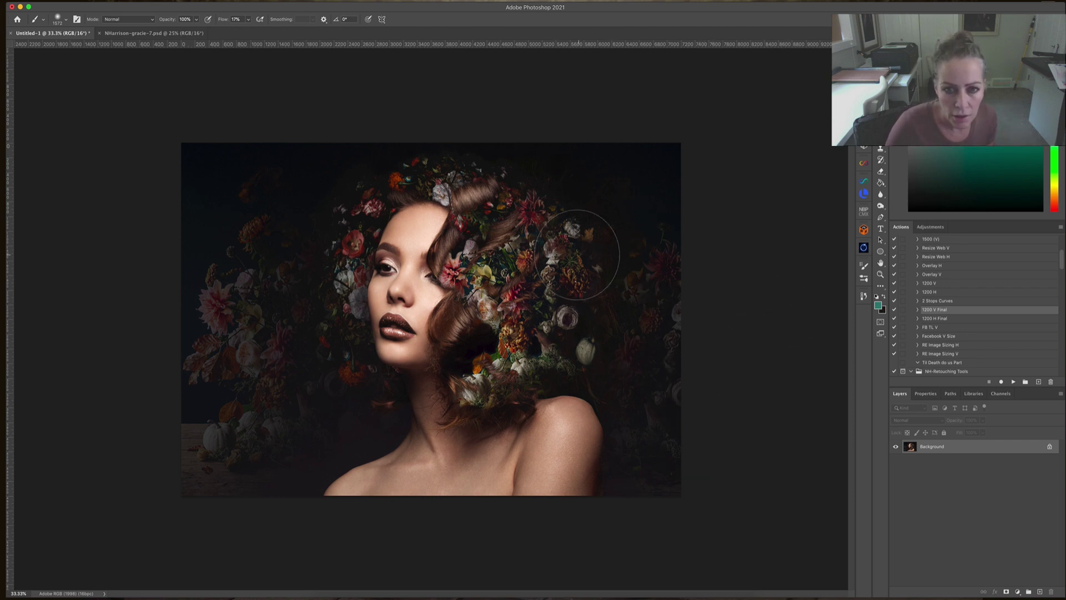
Step: Sample an orange-brown from the flowers in the hair and add a gradient fill layer with Radial style
{"action": "left_click", "coordinate": [524, 257], "text": "alt"}
{"action": "left_click_drag", "start_coordinate": [524, 257], "coordinate": [524, 255]}
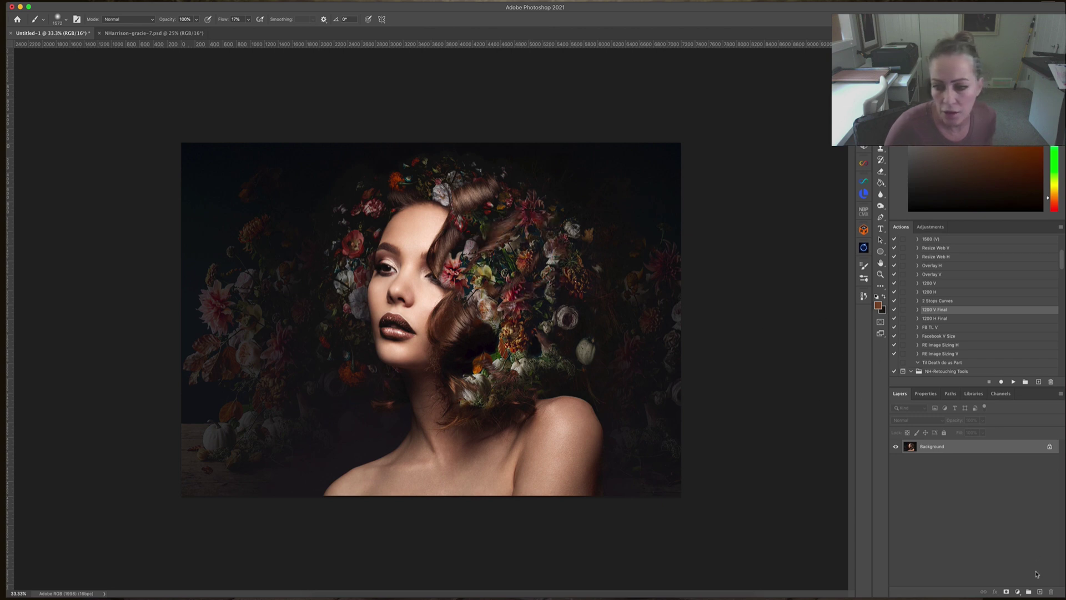
{"action": "left_click", "coordinate": [1018, 592]}
{"action": "left_click", "coordinate": [1015, 431]}
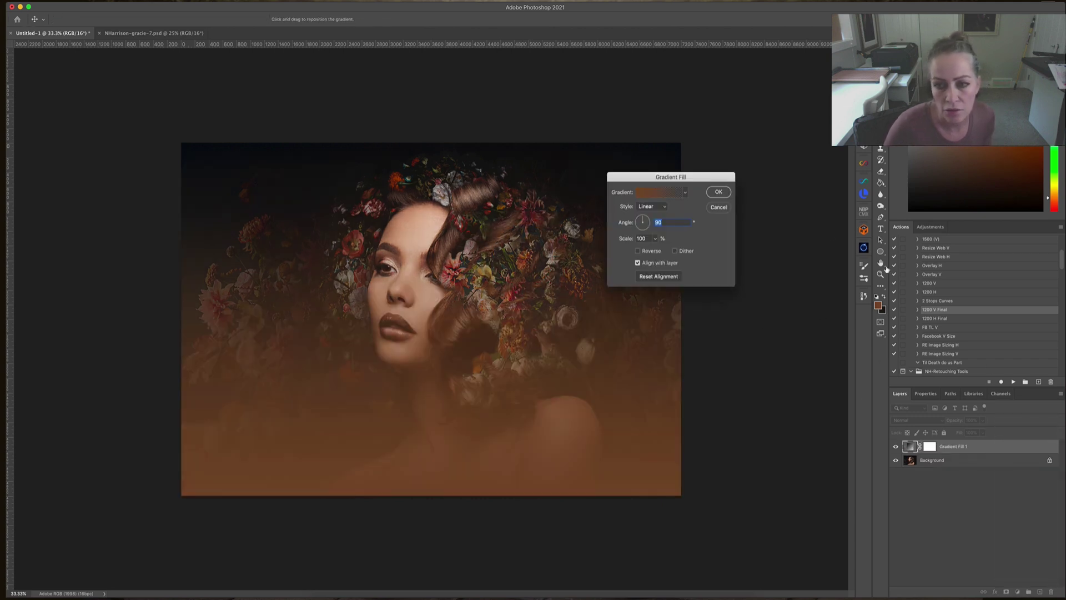
{"action": "left_click", "coordinate": [654, 206]}
{"action": "left_click", "coordinate": [649, 215]}
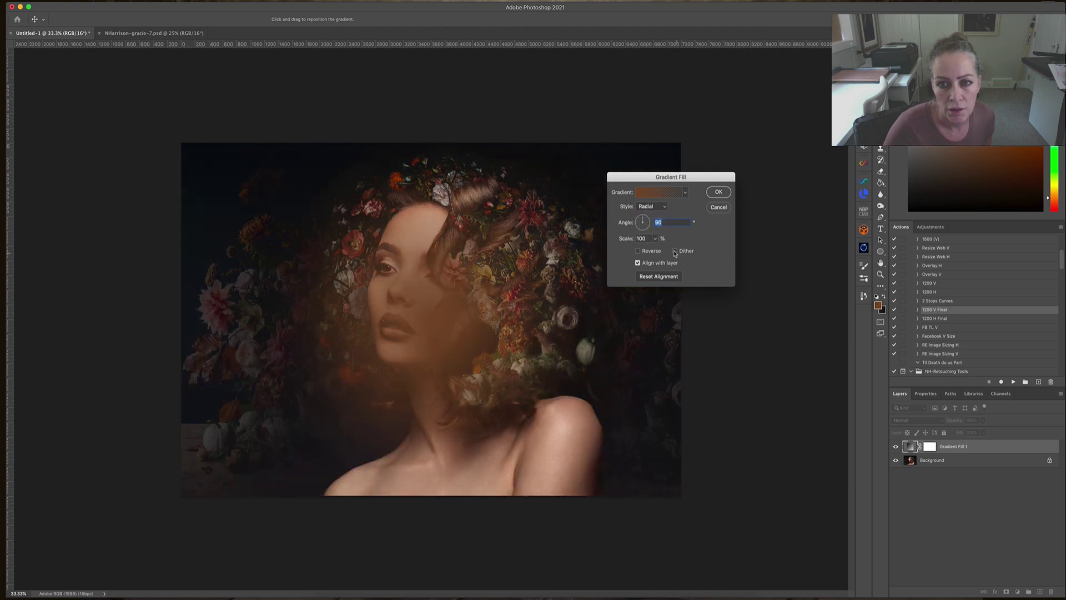
Step: Move the radial gradient's glow to the image's upper-left corner, set its scale to 188%, and enable Dither
{"action": "left_click_drag", "start_coordinate": [464, 312], "coordinate": [195, 167]}
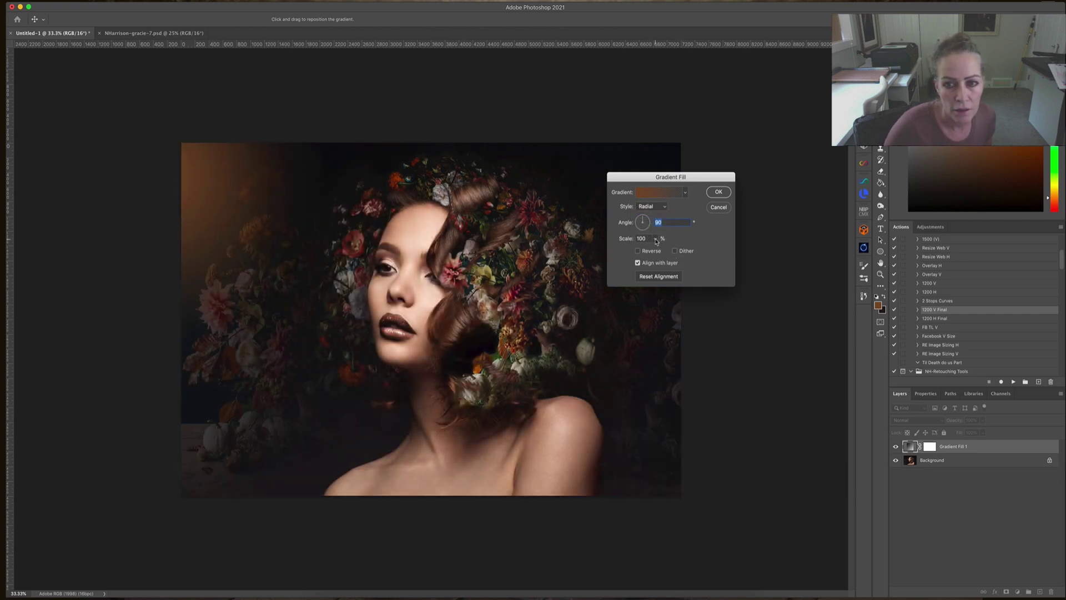
{"action": "left_click_drag", "start_coordinate": [656, 241], "coordinate": [658, 251]}
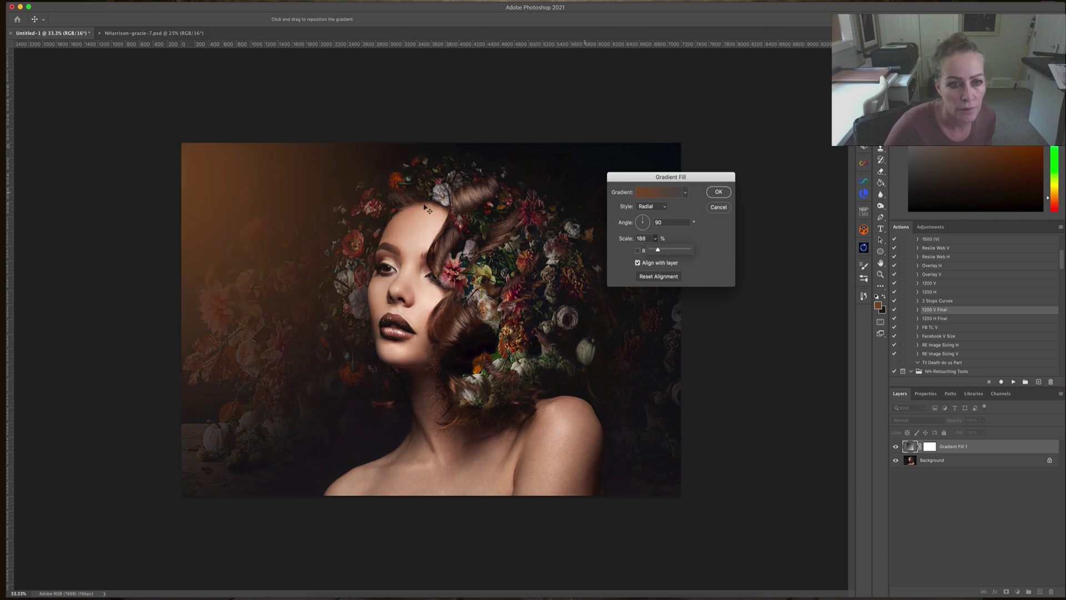
{"action": "left_click", "coordinate": [222, 197]}
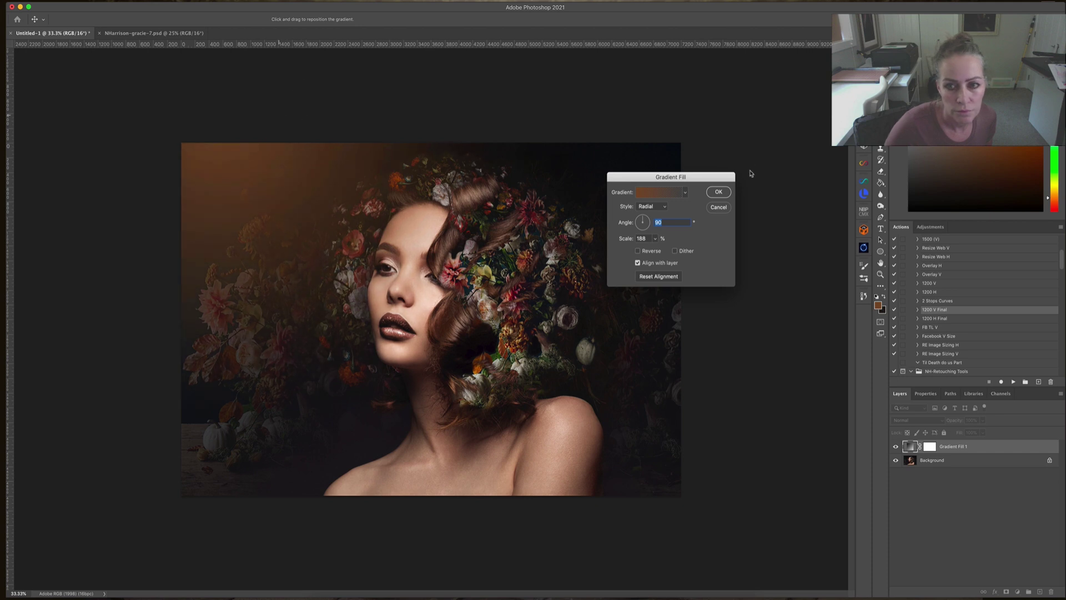
{"action": "left_click", "coordinate": [689, 252]}
{"action": "key", "text": "Return"}
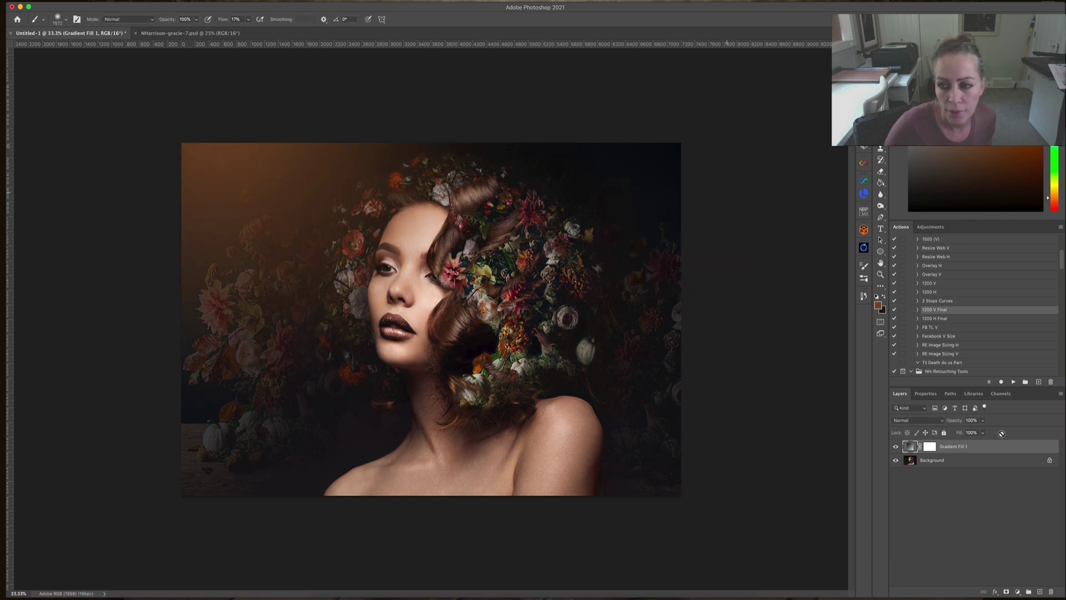
Step: Lower the opacity of Gradient Fill 1 to about 59%
{"action": "left_click", "coordinate": [983, 421]}
{"action": "left_click_drag", "start_coordinate": [983, 426], "coordinate": [968, 435]}
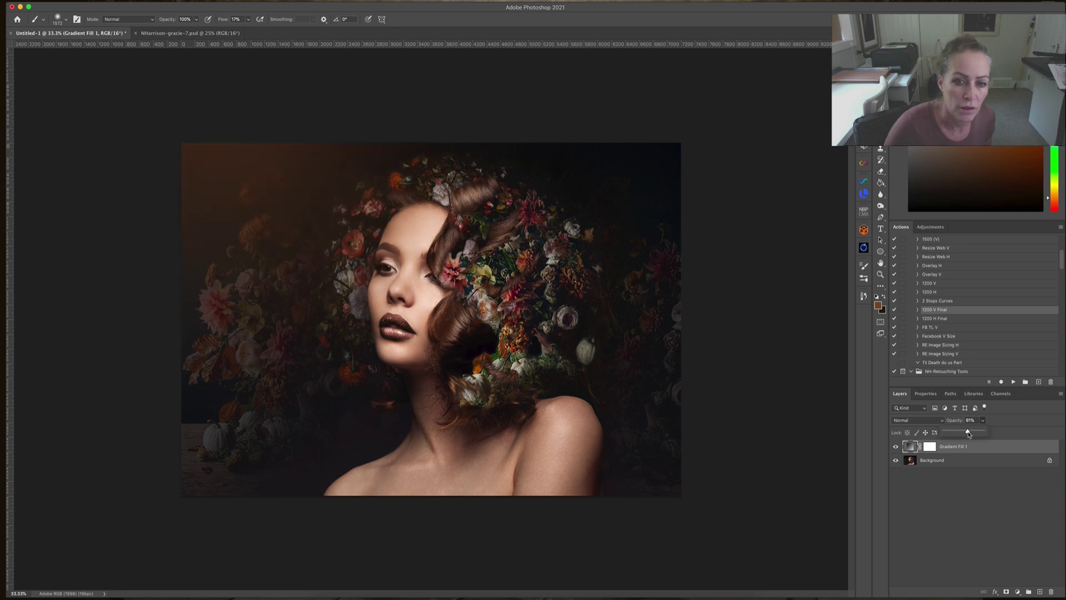
{"action": "left_click", "coordinate": [991, 448]}
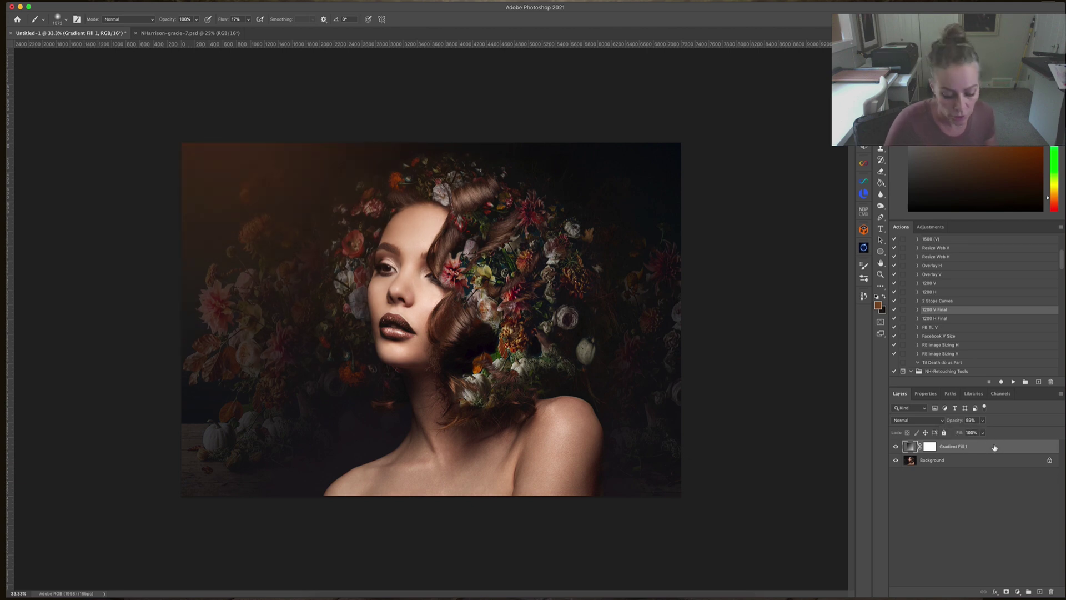
Step: Duplicate Gradient Fill 1 and reposition the copy's glow toward the lower-right side of the image
{"action": "key", "text": "super+j"}
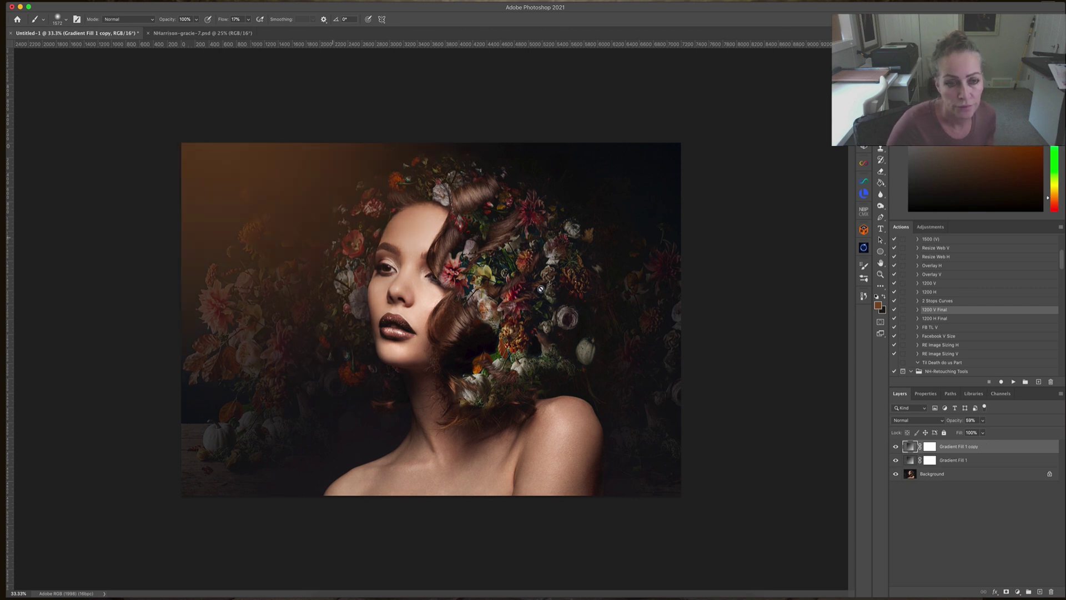
{"action": "double_click", "coordinate": [905, 449]}
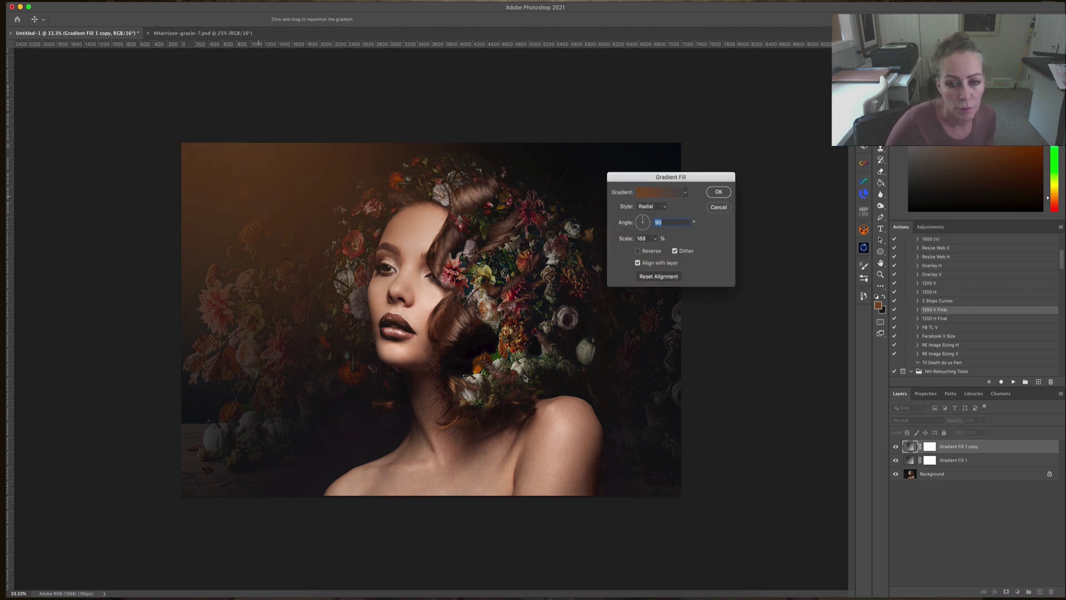
{"action": "left_click_drag", "start_coordinate": [420, 233], "coordinate": [760, 400]}
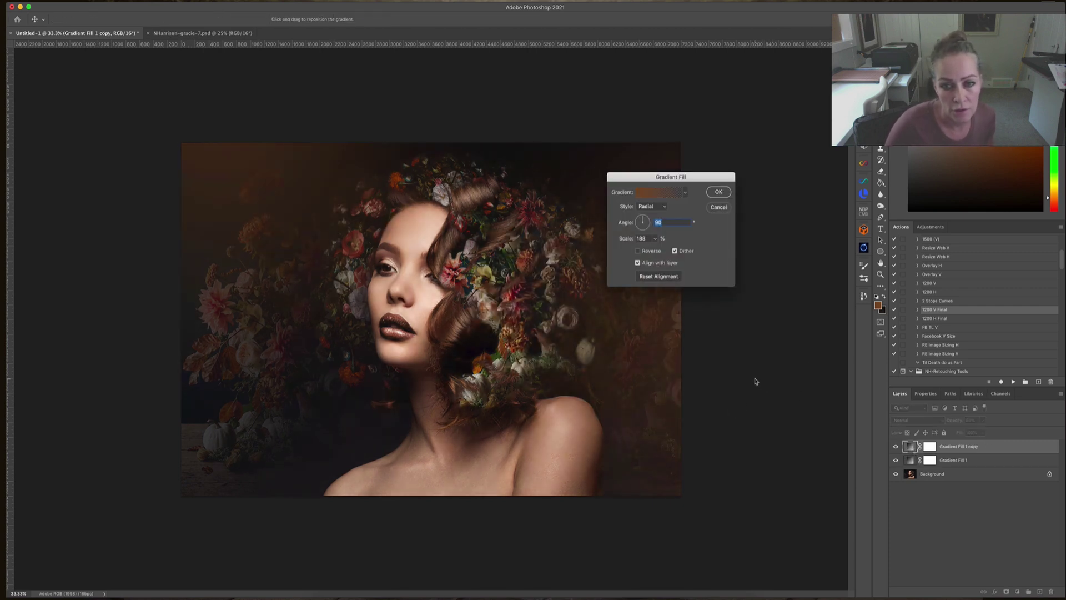
{"action": "left_click", "coordinate": [719, 191]}
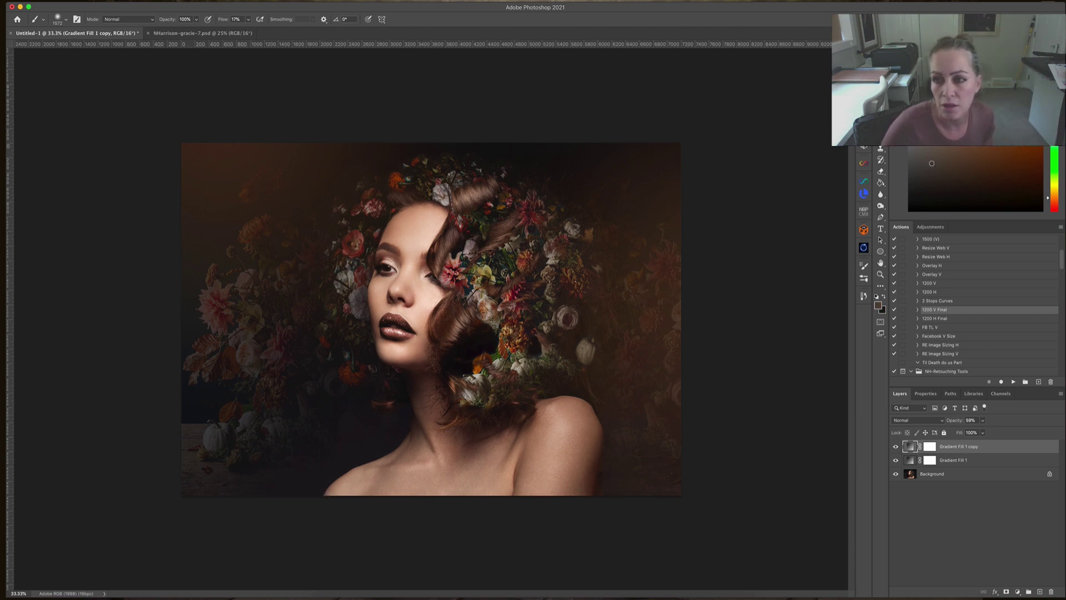
Step: Choose a muted dark brown and add a linear gradient fill at 90°, shifted down to haze the image's lower part
{"action": "left_click", "coordinate": [951, 171]}
{"action": "left_click_drag", "start_coordinate": [952, 170], "coordinate": [943, 171]}
{"action": "left_click", "coordinate": [1018, 591]}
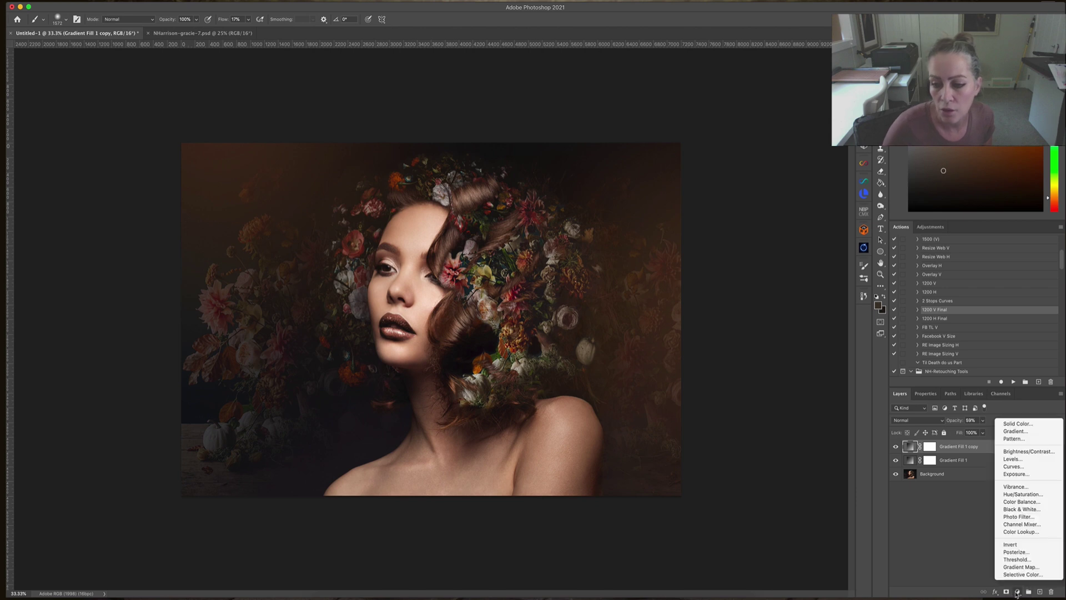
{"action": "left_click", "coordinate": [1014, 431]}
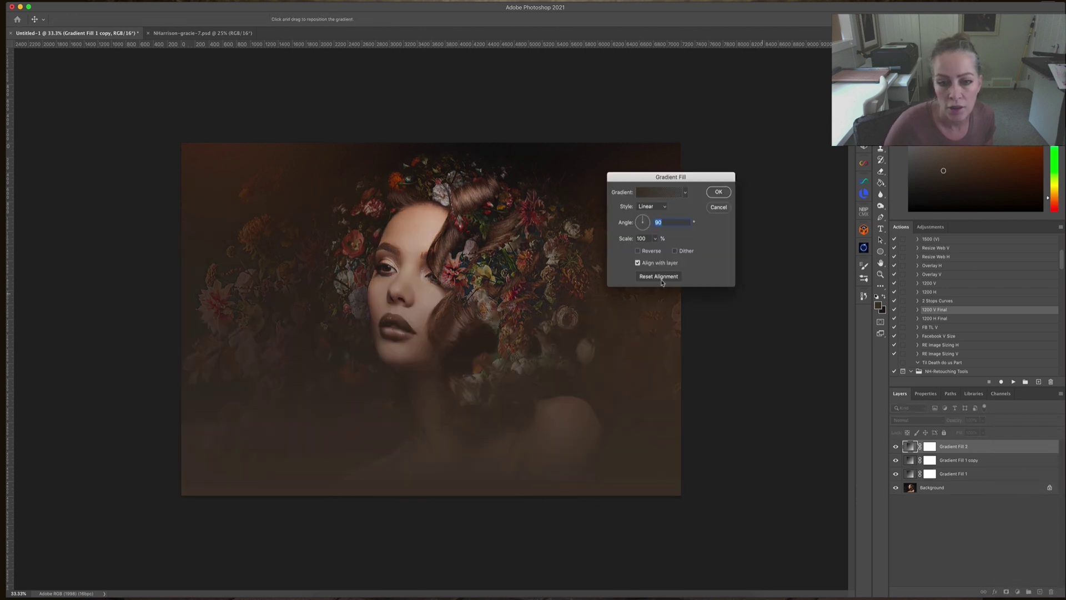
{"action": "mouse_move", "coordinate": [488, 312]}
{"action": "left_mouse_down"}
{"action": "mouse_move", "coordinate": [517, 354]}
{"action": "mouse_move", "coordinate": [506, 307]}
{"action": "left_mouse_up"}
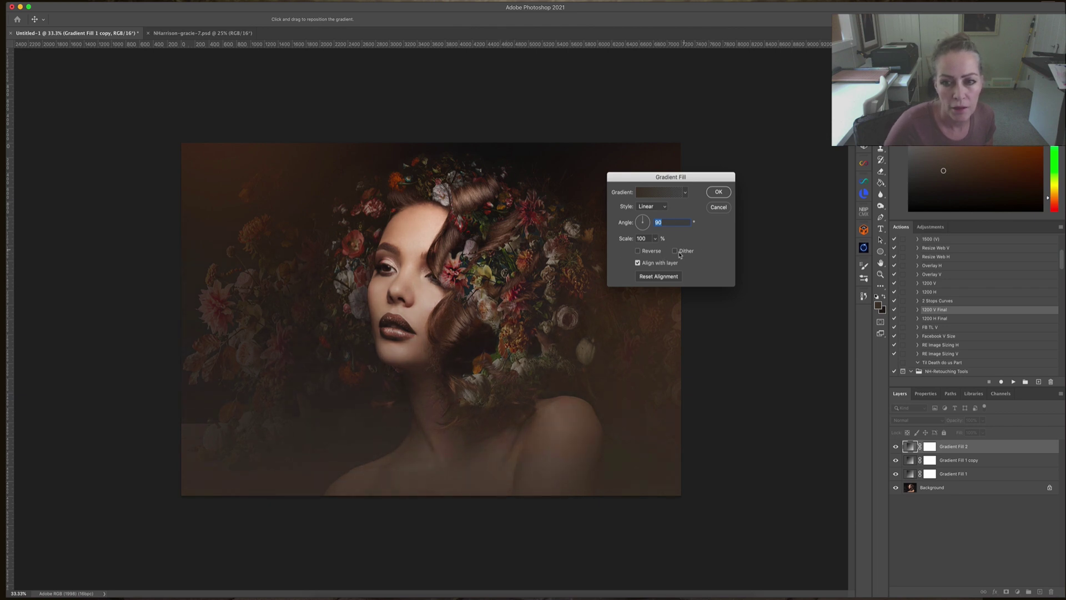
{"action": "left_click", "coordinate": [718, 191]}
Step: Paint black on the Gradient Fill 2 mask to clear the haze from the model, and feather the mask to 16.1 px
{"action": "left_click", "coordinate": [930, 450]}
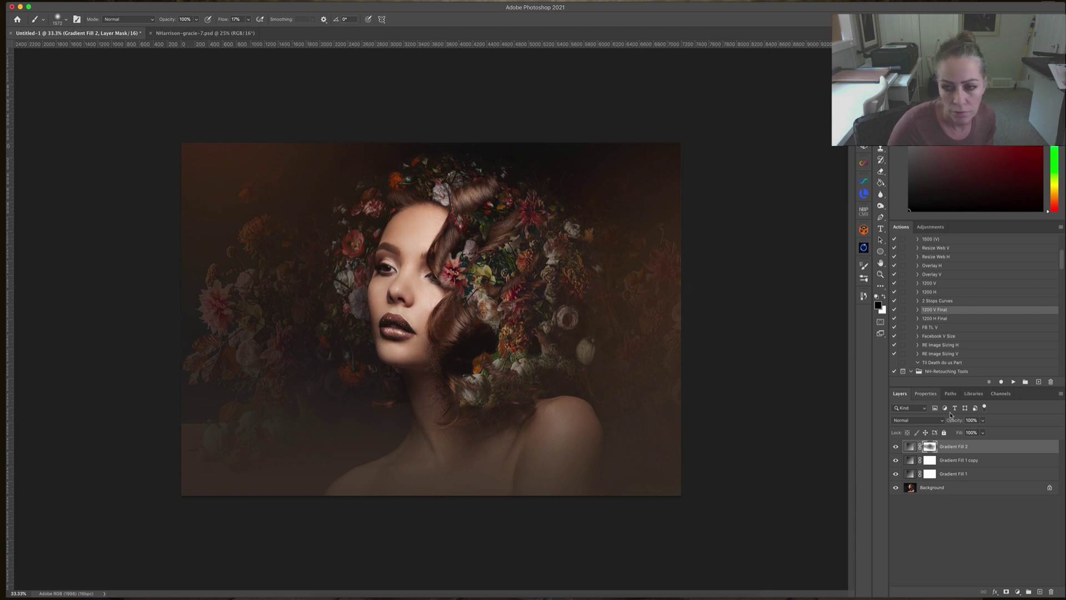
{"action": "left_click", "coordinate": [925, 393]}
{"action": "left_click", "coordinate": [962, 481]}
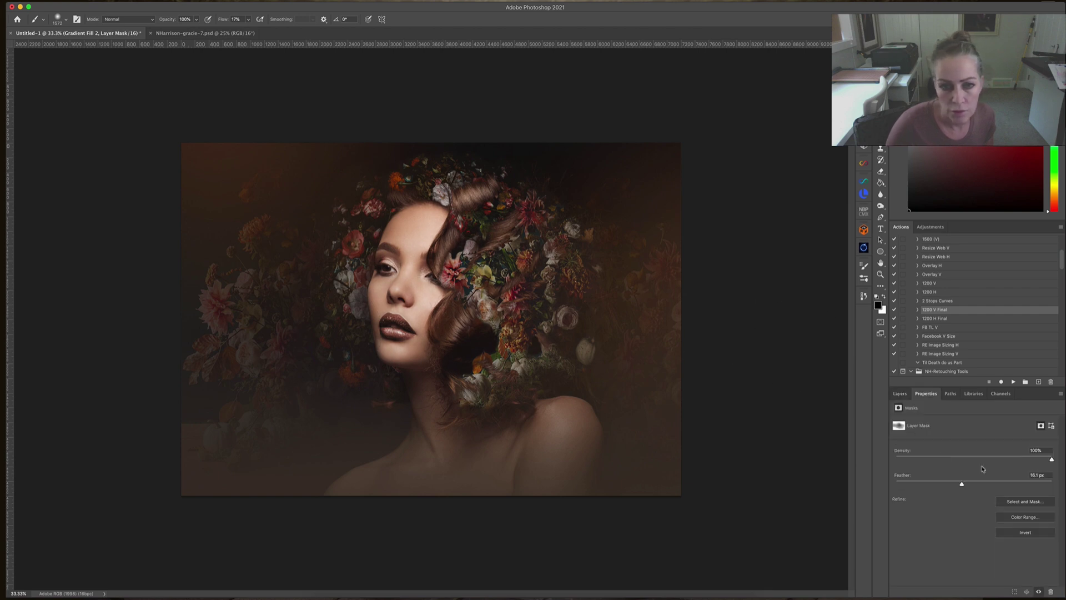
Step: Flatten the image and run the Happily Ever After action from the Fairytale Actions set
{"action": "left_click", "coordinate": [131, 1]}
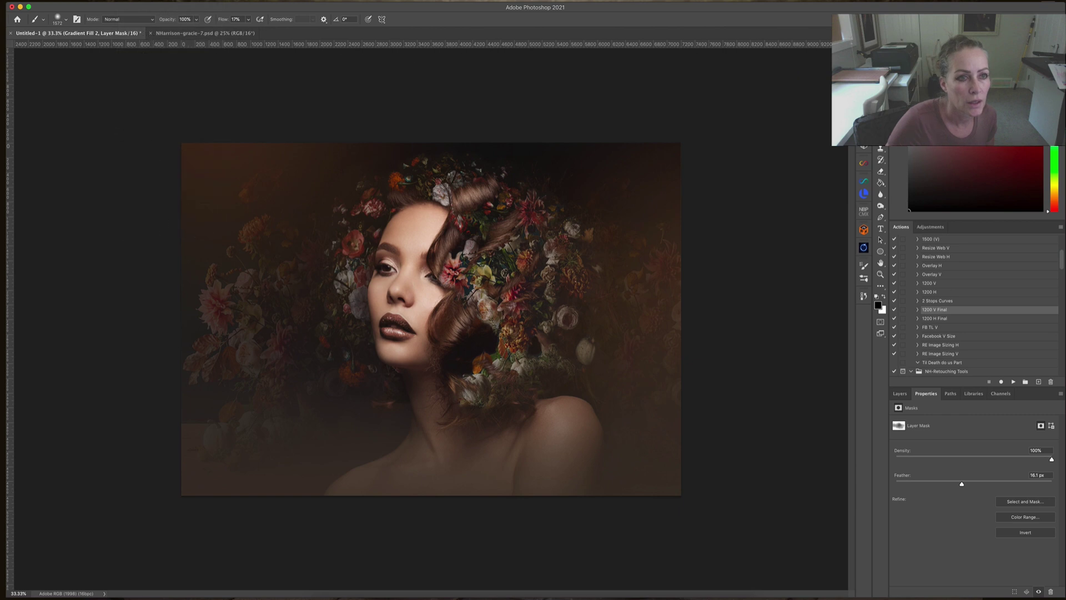
{"action": "left_click", "coordinate": [172, 206]}
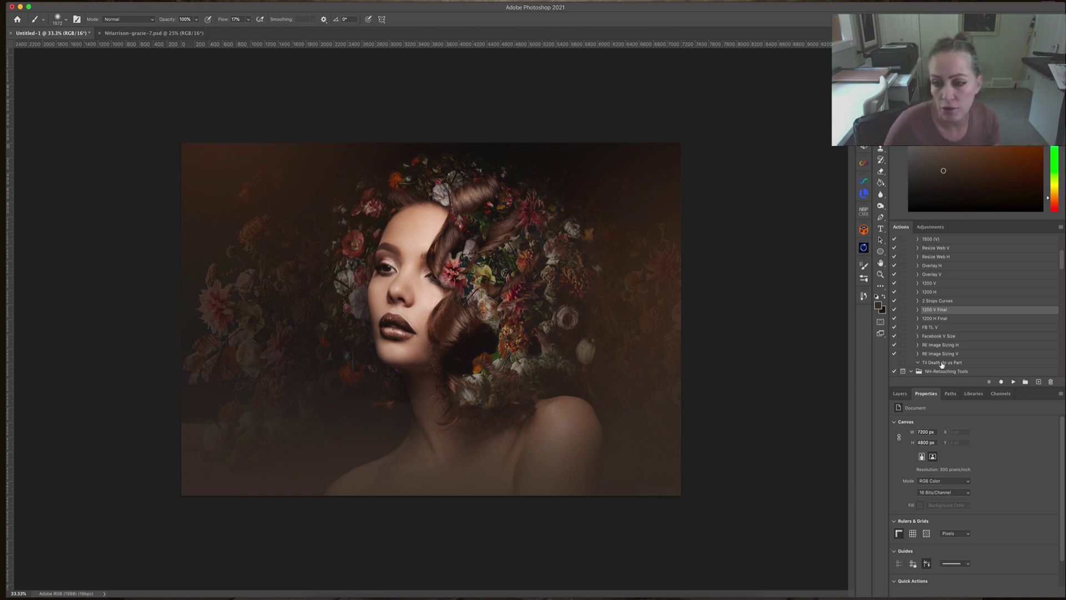
{"action": "left_click_drag", "start_coordinate": [1062, 266], "coordinate": [1063, 369]}
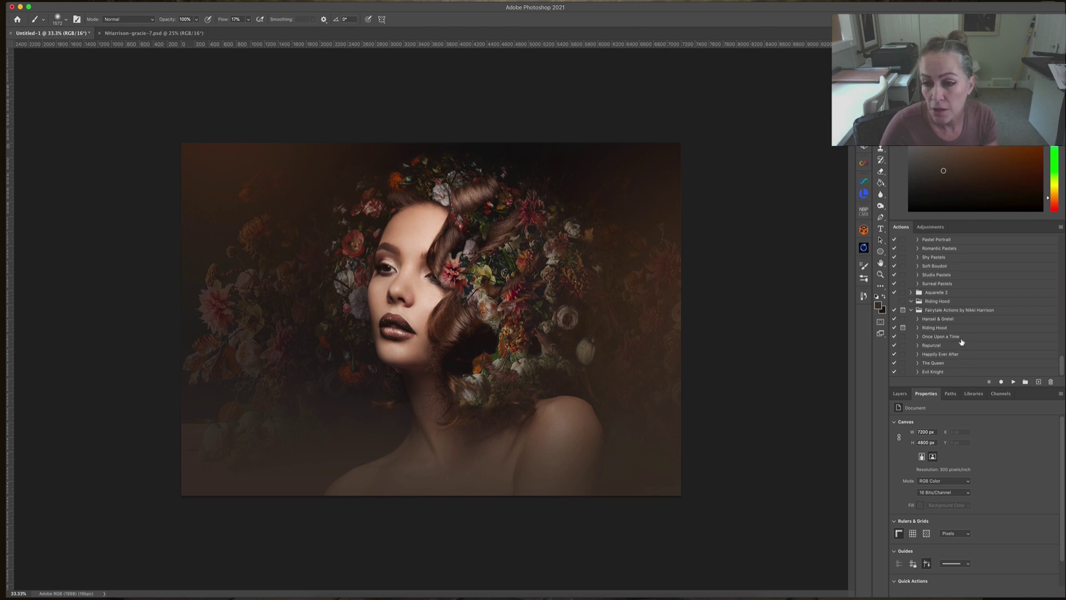
{"action": "left_click", "coordinate": [960, 354]}
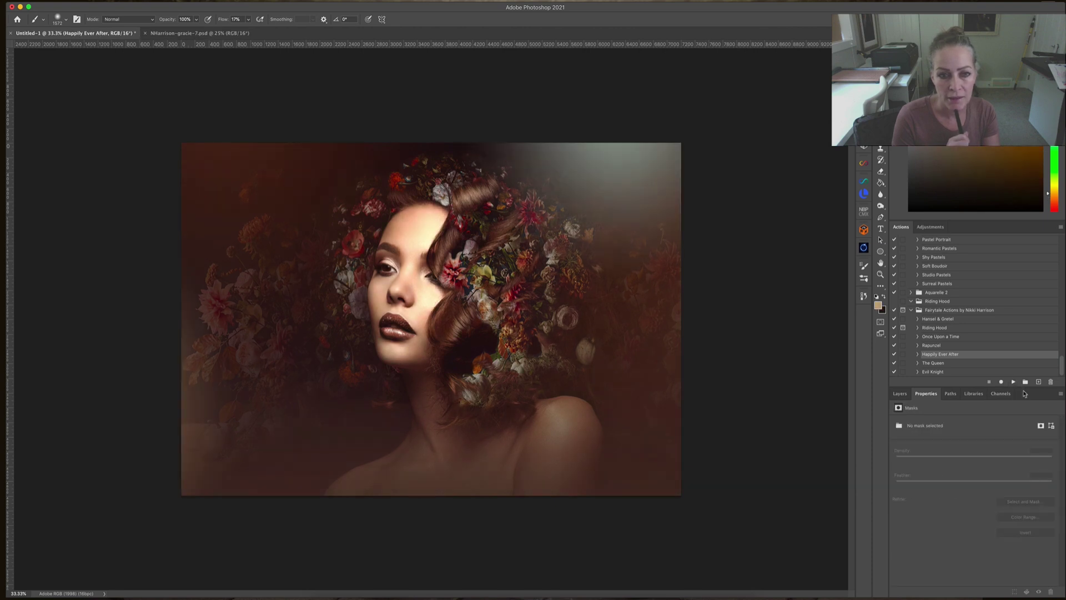
Step: Expand the Happily Ever After group, hide all its layers except Rosey Red, and set that layer's opacity to 34%
{"action": "left_click", "coordinate": [900, 394]}
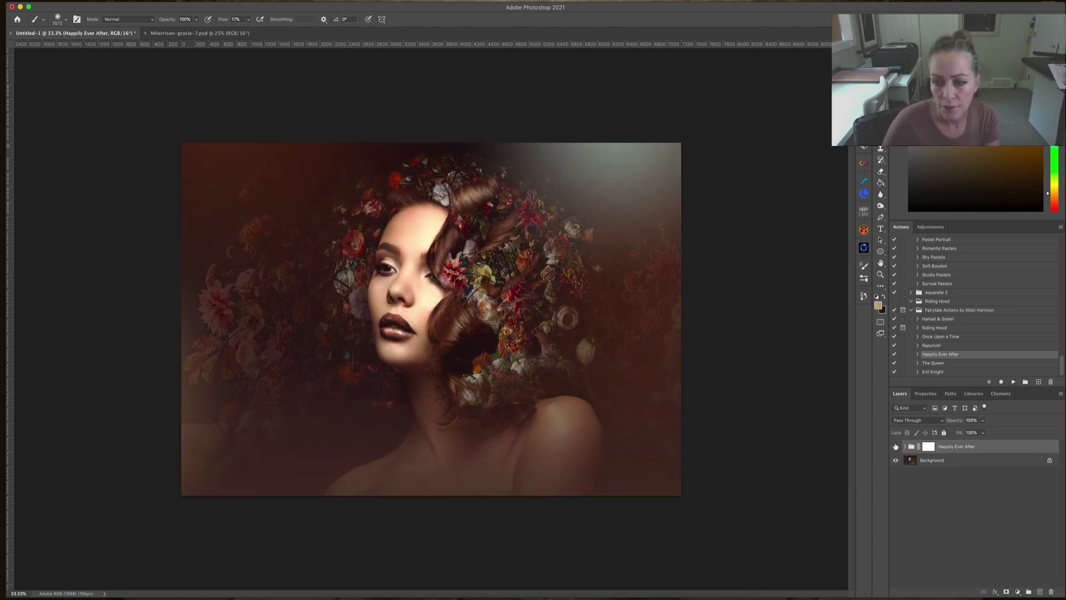
{"action": "left_click", "coordinate": [906, 447]}
{"action": "left_click_drag", "start_coordinate": [895, 460], "coordinate": [900, 509]}
{"action": "left_click", "coordinate": [897, 515]}
{"action": "left_click", "coordinate": [897, 515]}
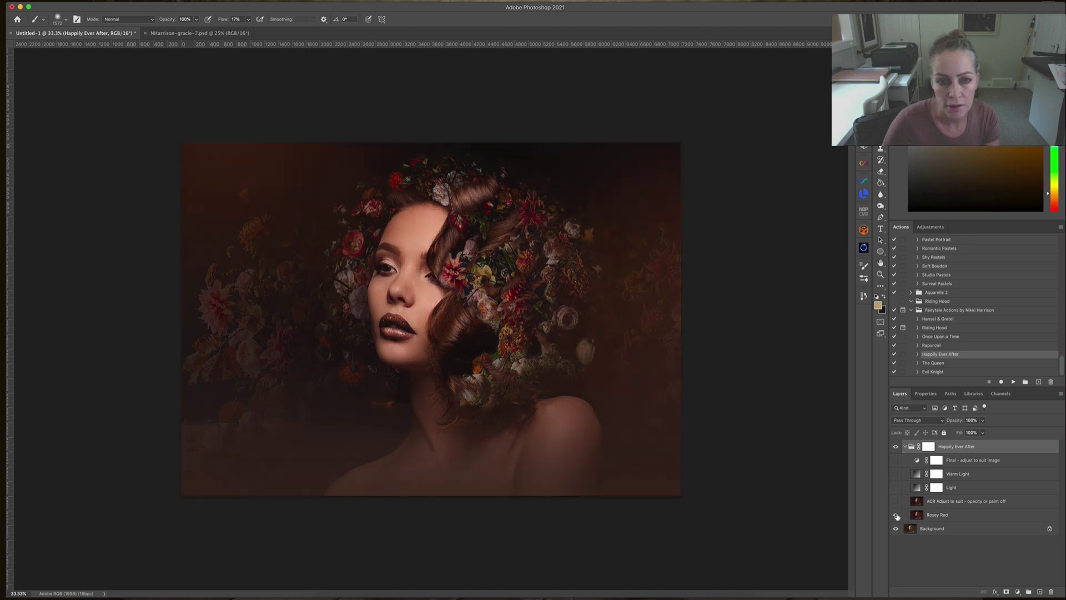
{"action": "left_click", "coordinate": [937, 514]}
{"action": "left_click", "coordinate": [983, 421]}
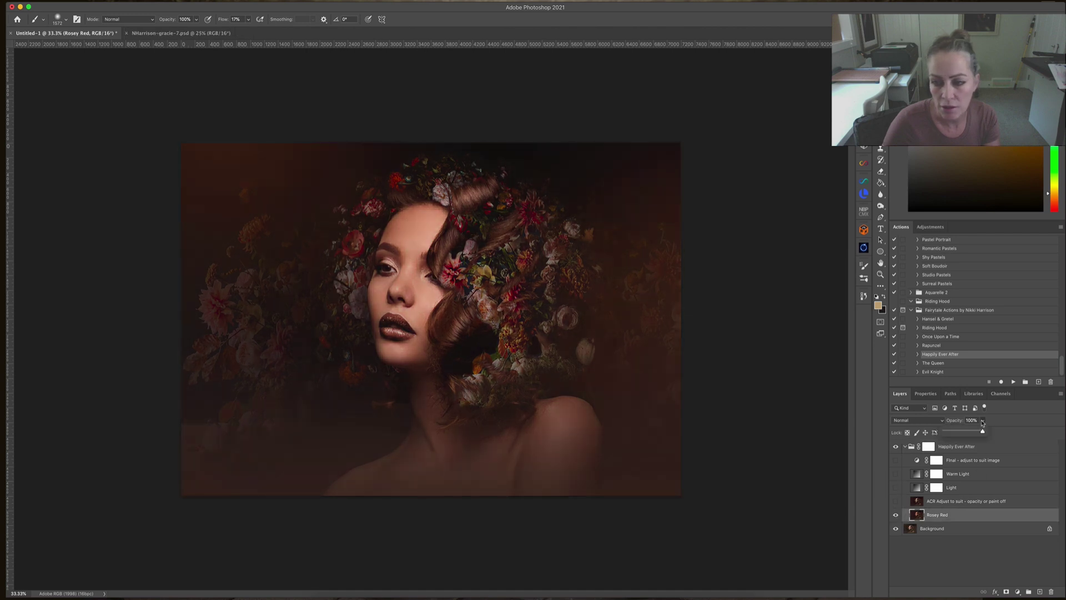
{"action": "left_click_drag", "start_coordinate": [982, 431], "coordinate": [957, 432]}
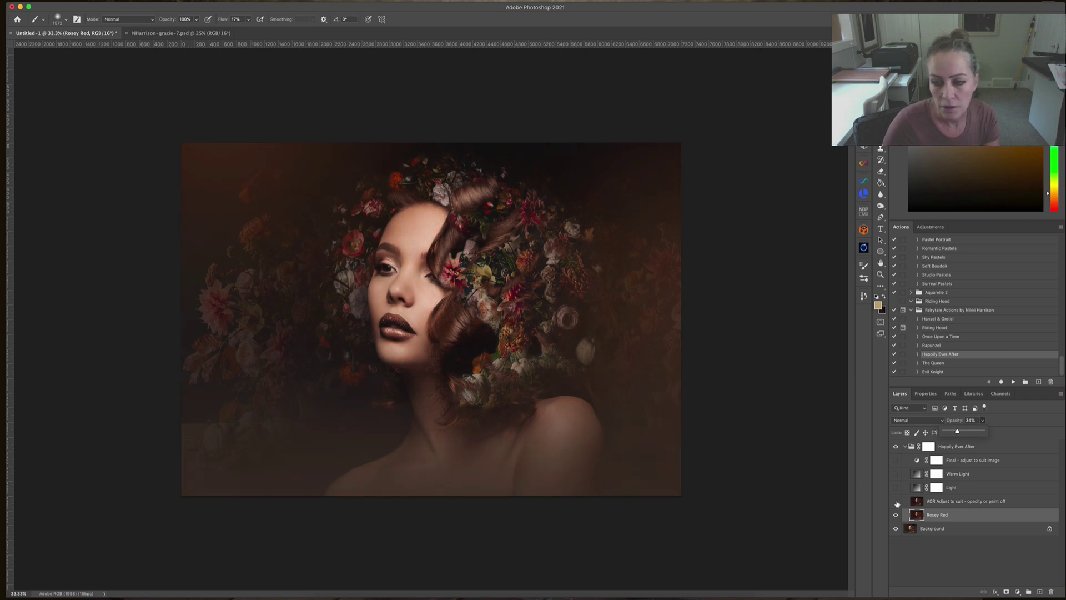
Step: Show the ACR Adjust to suit layer and reduce its opacity to 28%
{"action": "left_click", "coordinate": [896, 502]}
{"action": "left_click", "coordinate": [944, 501]}
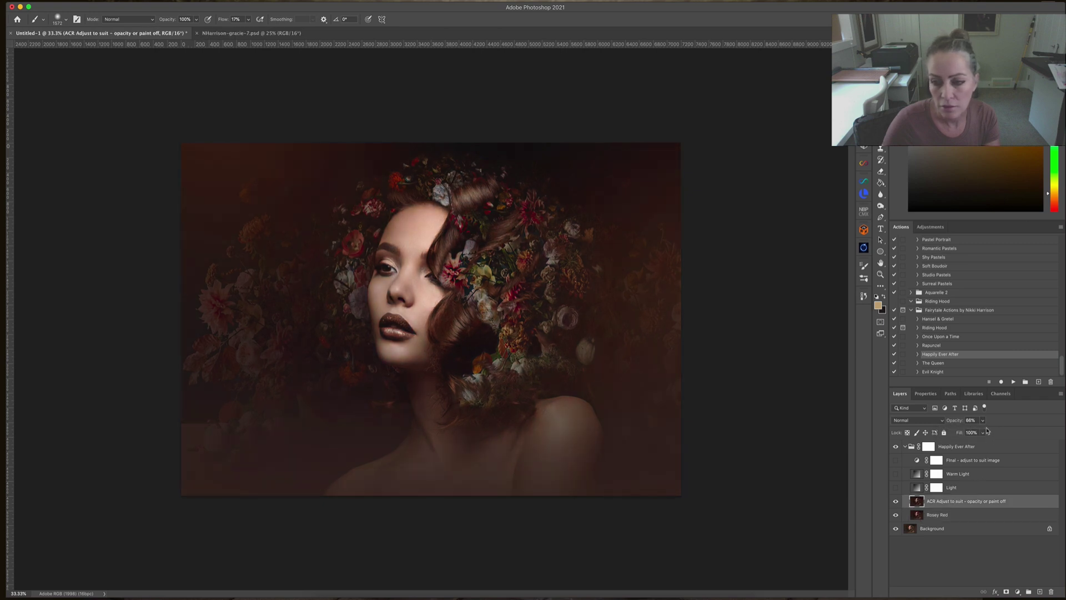
{"action": "left_click", "coordinate": [982, 420]}
{"action": "left_click_drag", "start_coordinate": [981, 432], "coordinate": [969, 433]}
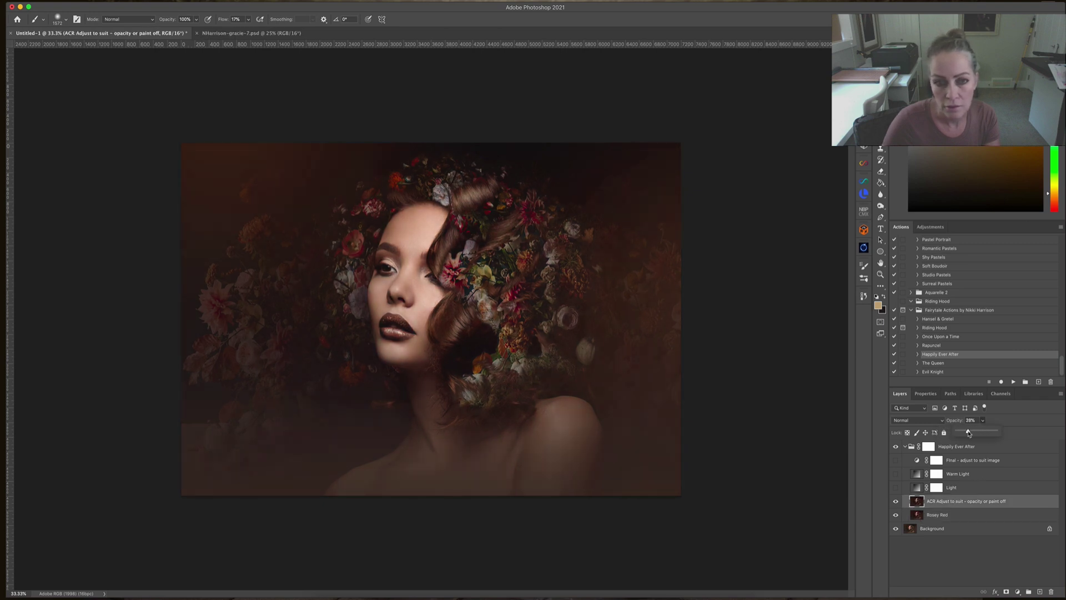
Step: Show the Light gradient layer, shift its glow inward from the upper-right corner, and set its opacity to 30%
{"action": "left_click", "coordinate": [896, 487]}
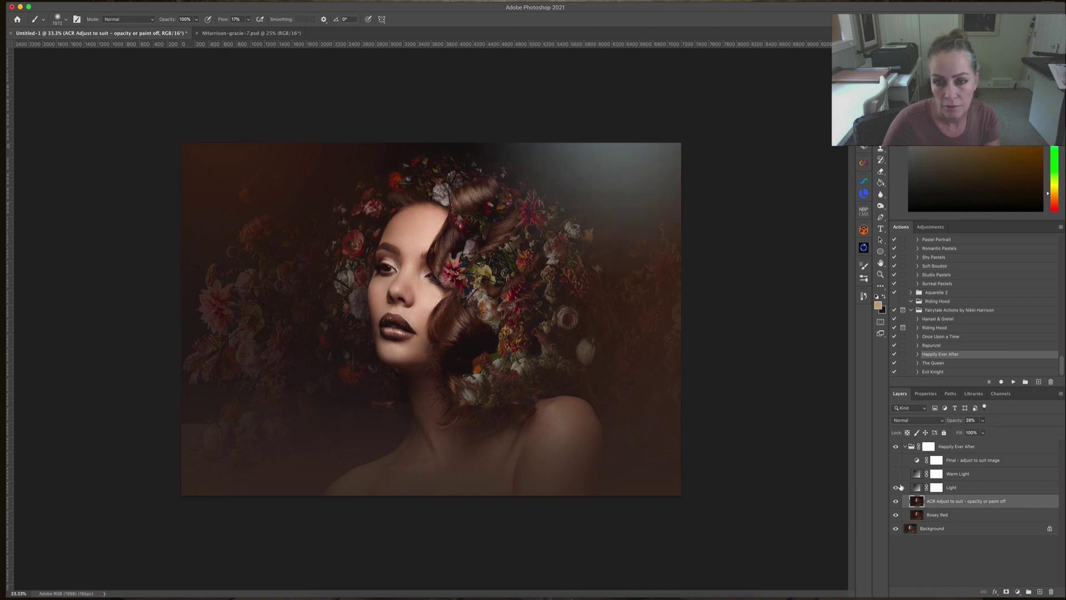
{"action": "double_click", "coordinate": [917, 487]}
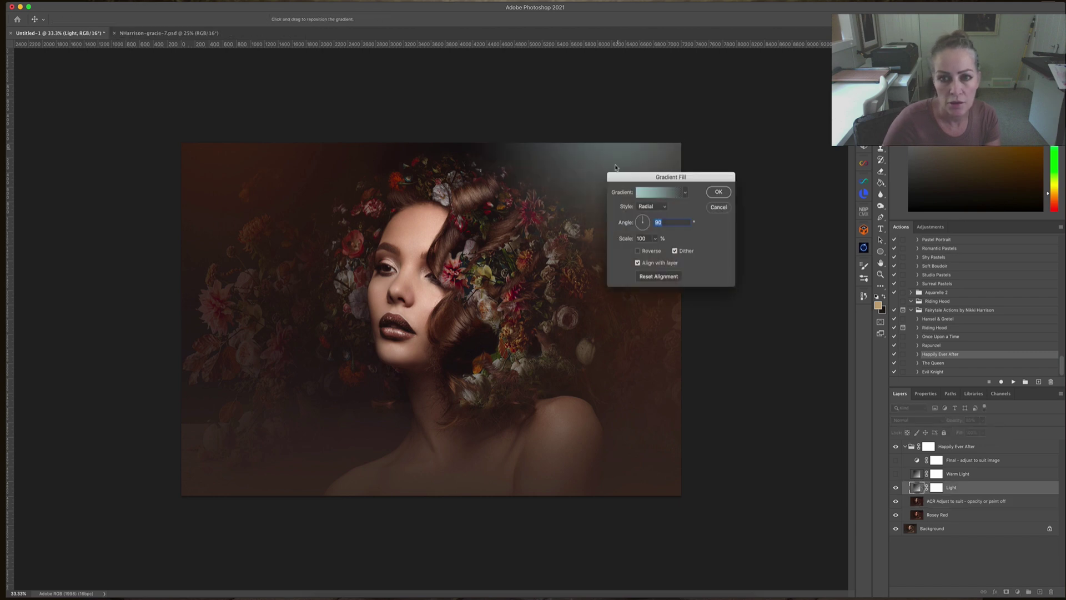
{"action": "left_click_drag", "start_coordinate": [616, 166], "coordinate": [594, 206]}
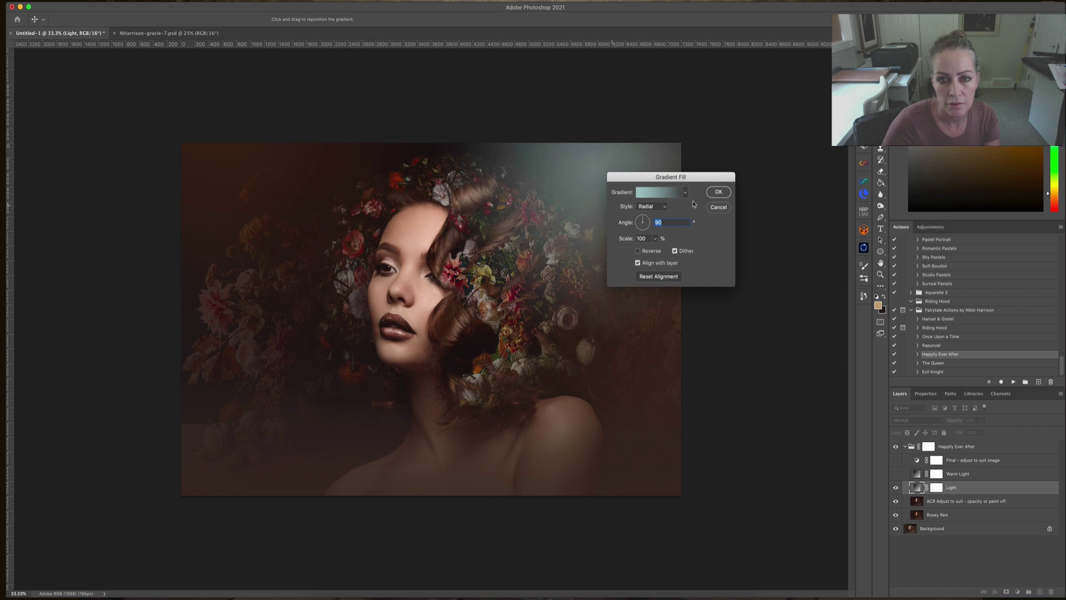
{"action": "left_click", "coordinate": [718, 192]}
{"action": "left_click", "coordinate": [984, 421]}
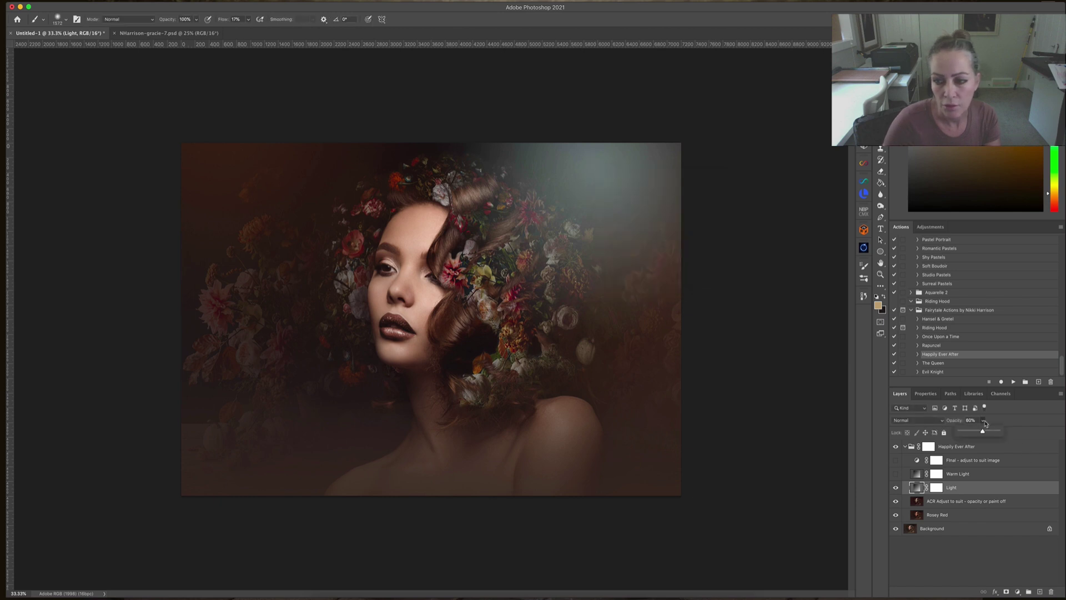
{"action": "left_click_drag", "start_coordinate": [983, 431], "coordinate": [972, 433]}
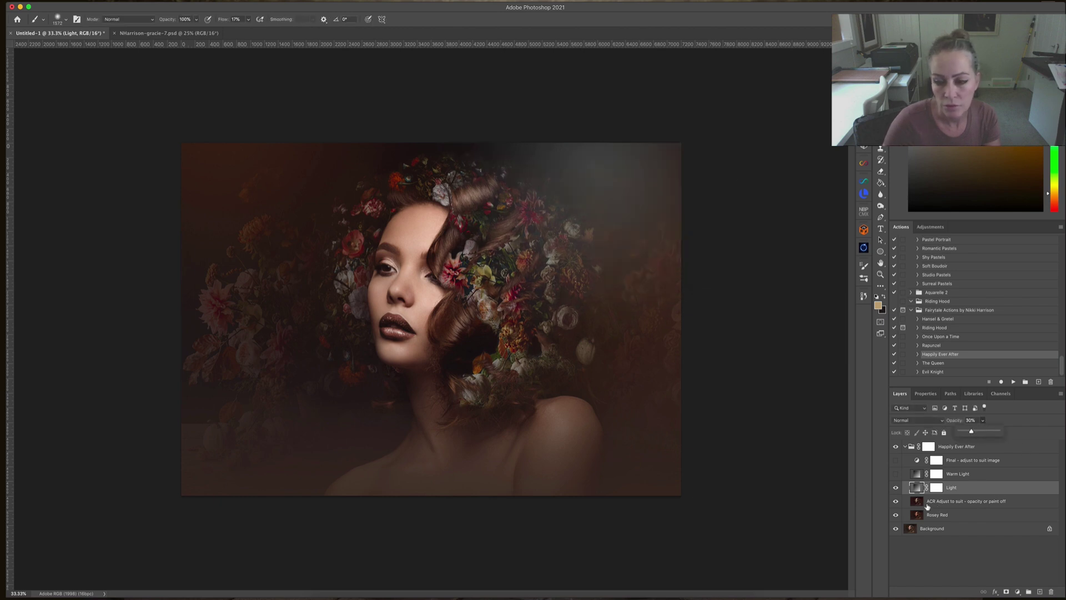
Step: Show the Warm Light gradient layer, move its glow to the image's upper-left area, and set its opacity to 32%
{"action": "left_click", "coordinate": [896, 474]}
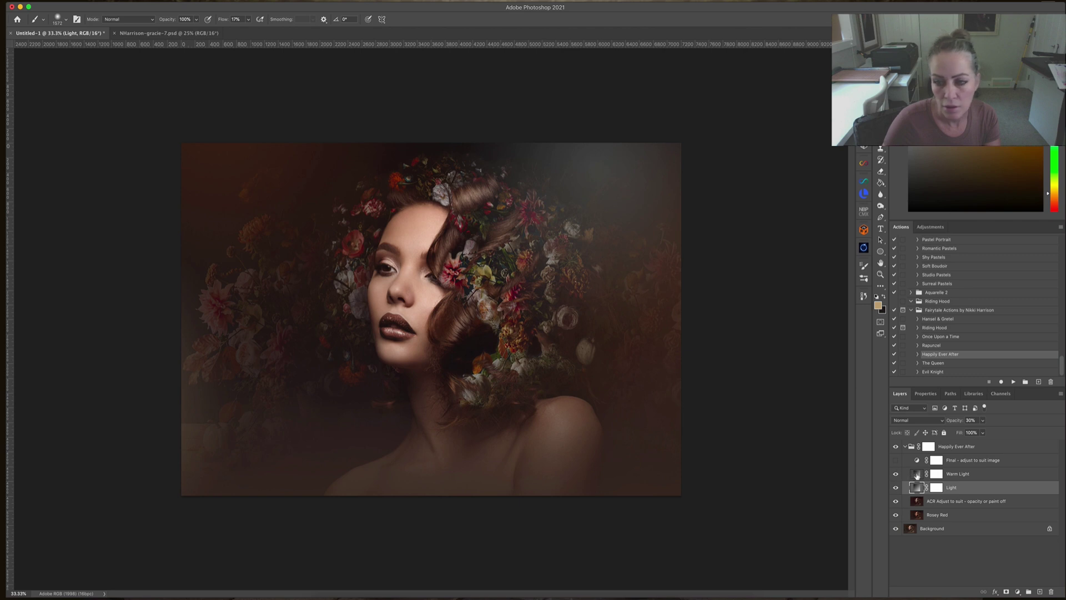
{"action": "double_click", "coordinate": [916, 473]}
{"action": "left_click_drag", "start_coordinate": [204, 456], "coordinate": [404, 160]}
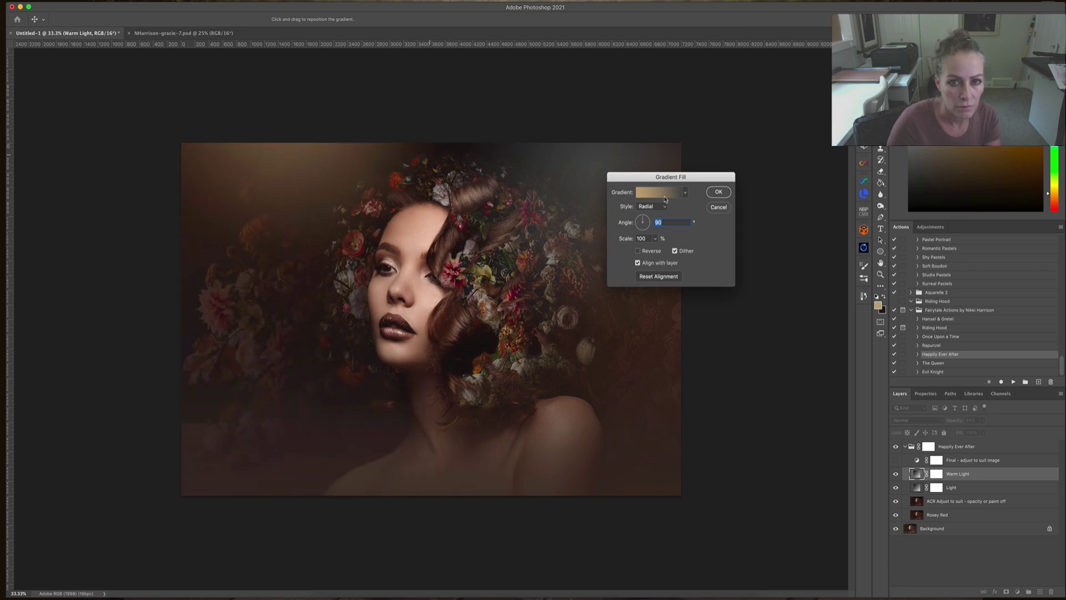
{"action": "key", "text": "Return"}
{"action": "key", "text": "b"}
{"action": "left_click", "coordinate": [982, 420]}
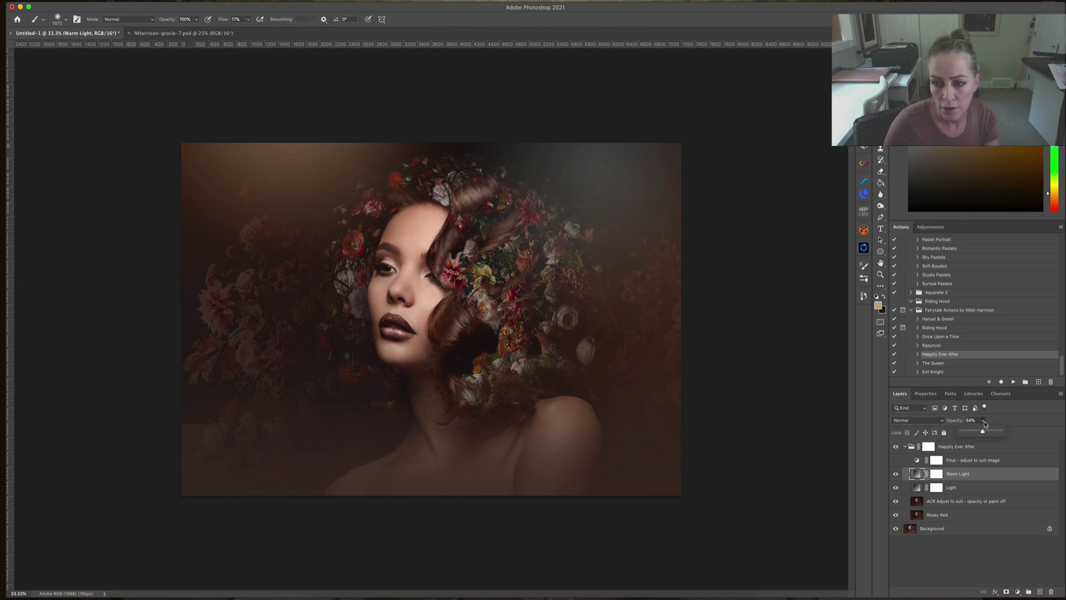
{"action": "left_click_drag", "start_coordinate": [983, 433], "coordinate": [974, 436]}
Step: Show the Final - adjust to suit image layer and reduce its opacity to 23%
{"action": "left_click", "coordinate": [895, 461]}
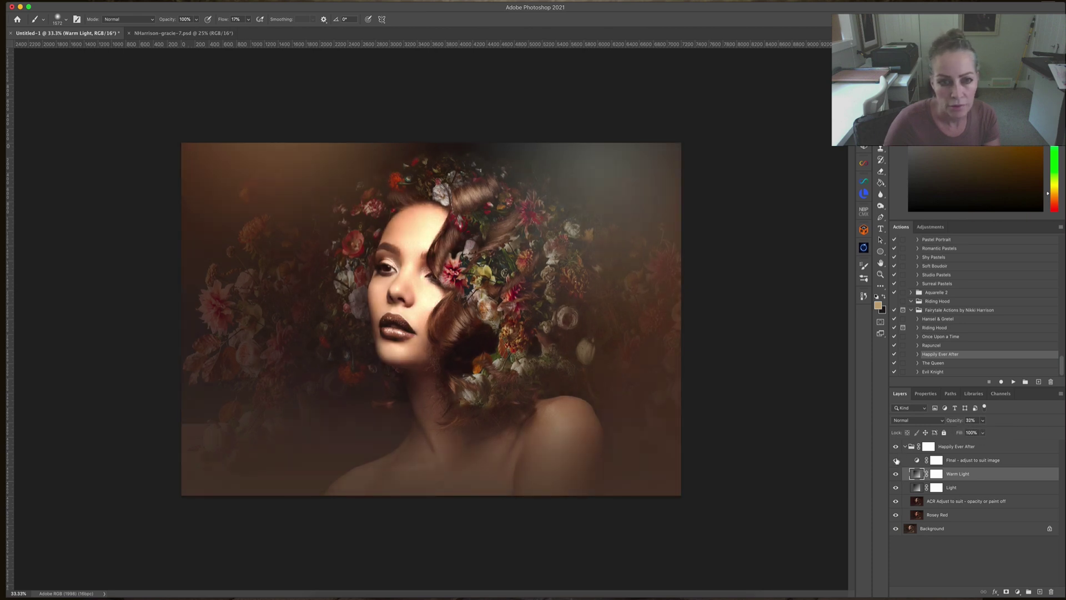
{"action": "left_click", "coordinate": [960, 461]}
{"action": "left_click", "coordinate": [983, 420]}
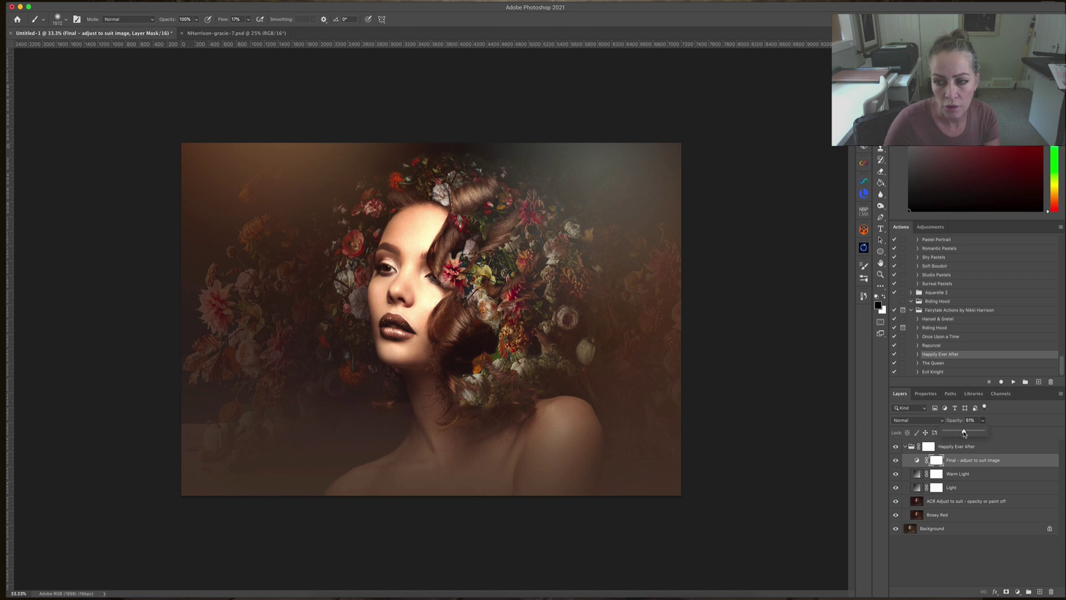
{"action": "left_click_drag", "start_coordinate": [965, 434], "coordinate": [955, 435]}
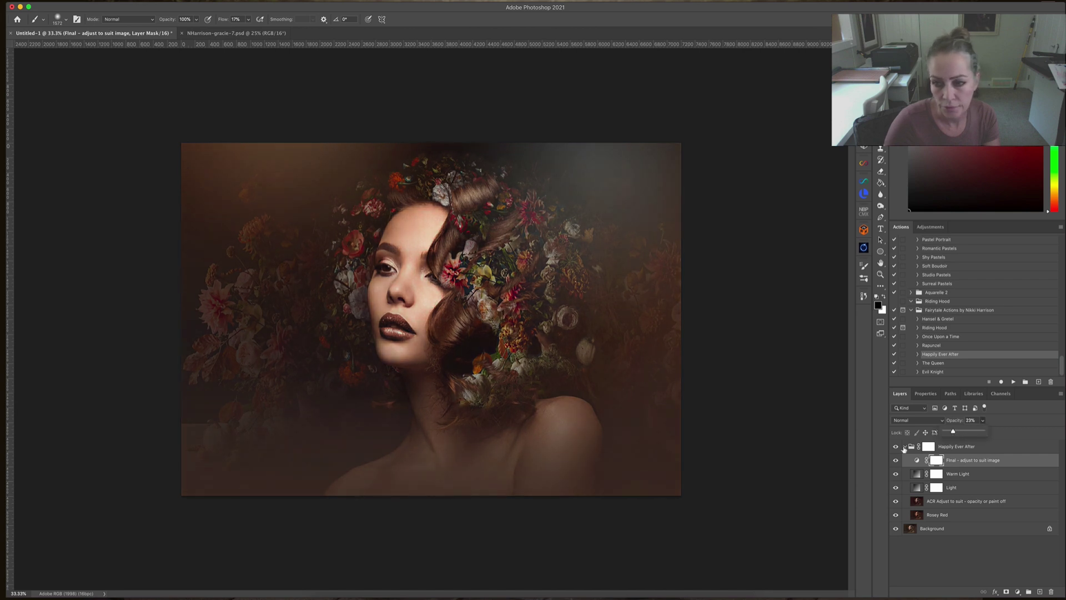
Step: Collapse the Happily Ever After group with its overall opacity reduced to 71%, and flatten the image
{"action": "left_click", "coordinate": [905, 448]}
{"action": "left_click", "coordinate": [905, 447]}
{"action": "left_click", "coordinate": [896, 446]}
{"action": "left_click", "coordinate": [896, 447]}
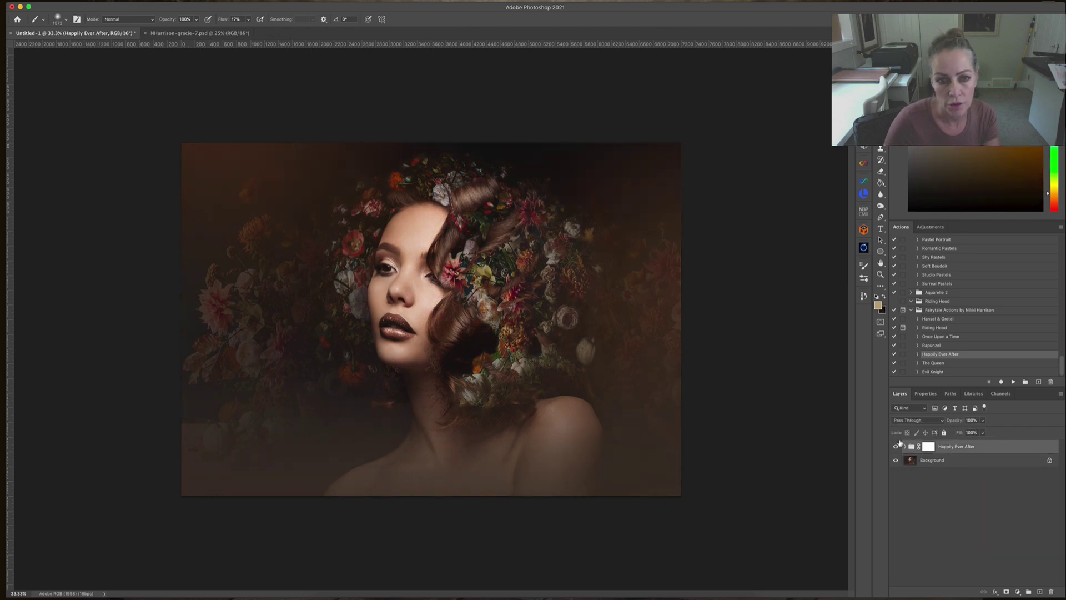
{"action": "left_click", "coordinate": [982, 420]}
{"action": "left_click_drag", "start_coordinate": [985, 432], "coordinate": [972, 434]}
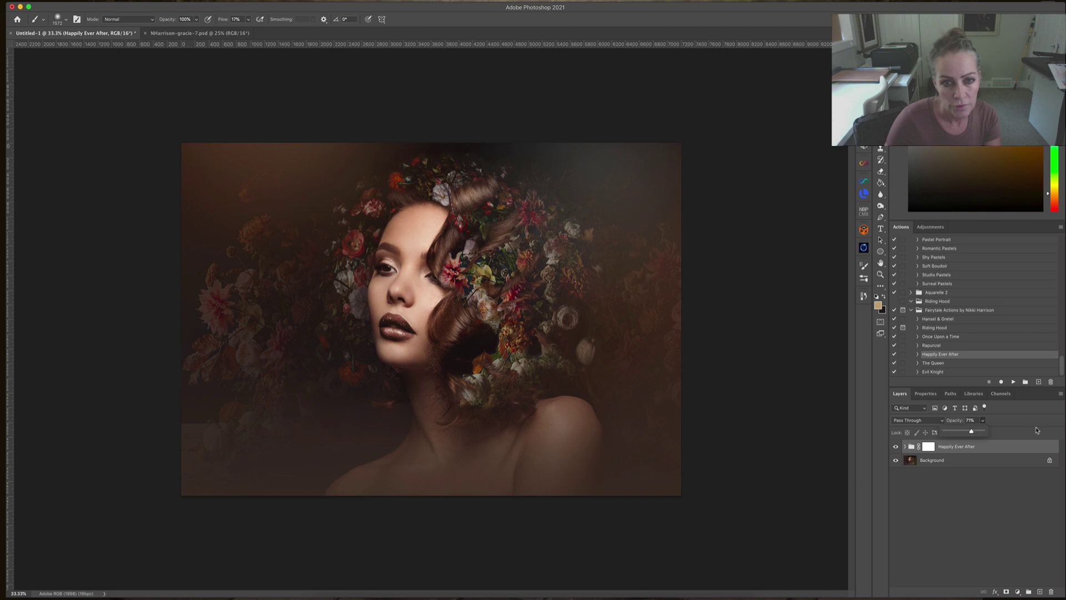
{"action": "left_click", "coordinate": [129, 0]}
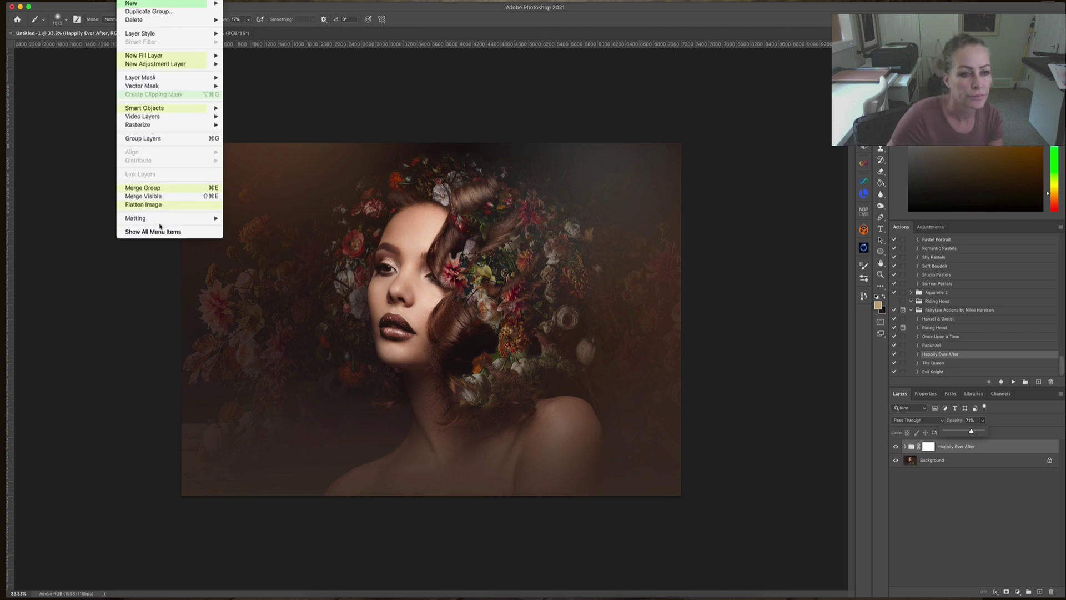
{"action": "left_click", "coordinate": [164, 205]}
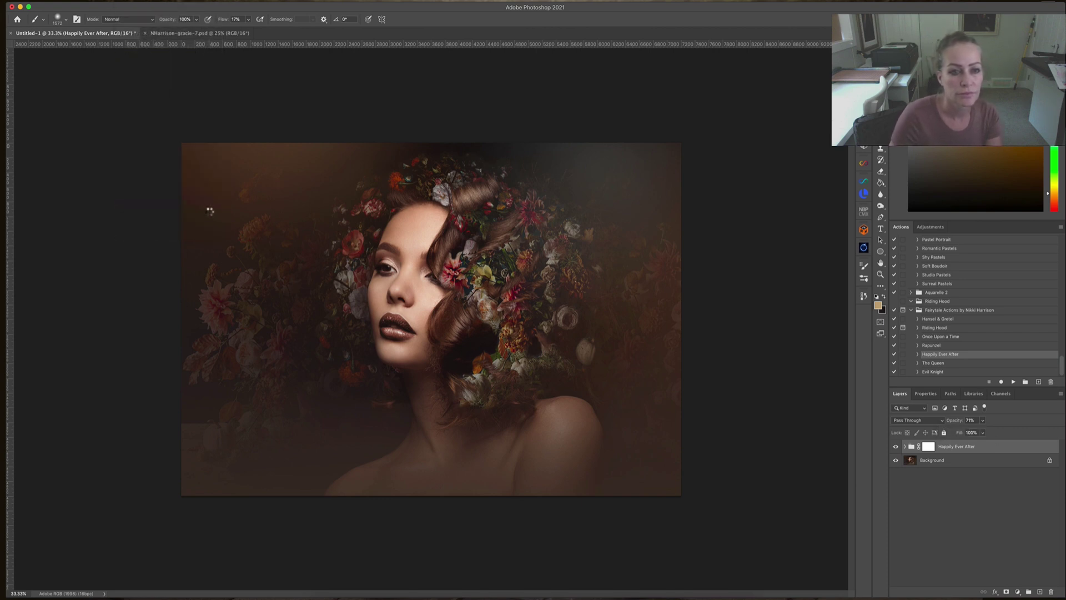